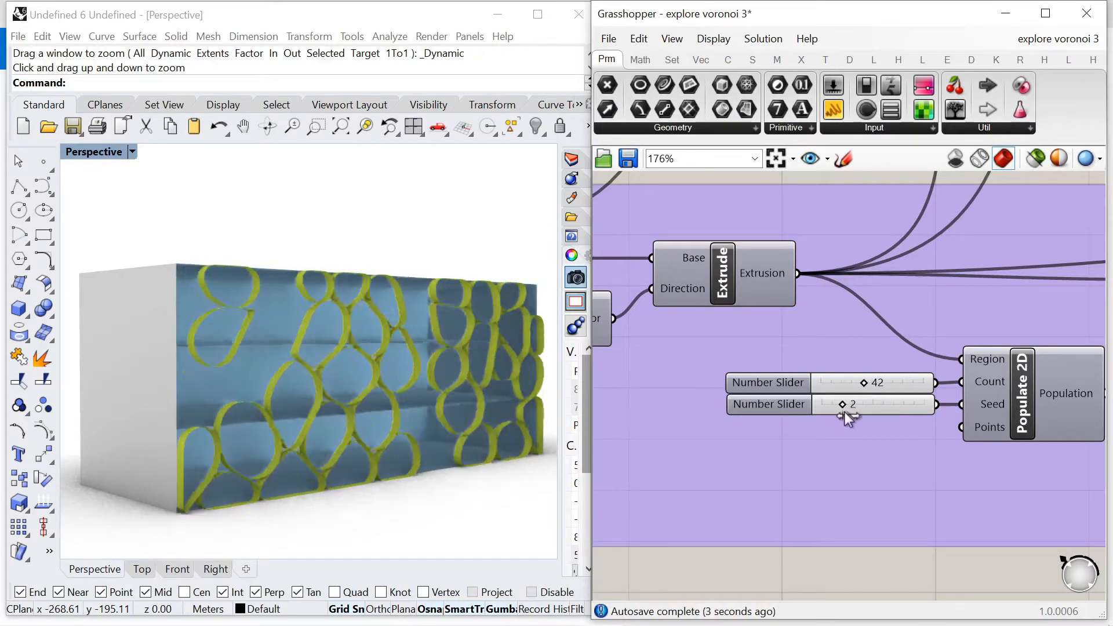
pyautogui.scroll(-5, 865, 414)
pyautogui.scroll(6, 652, 308)
pyautogui.moveTo(719, 296)
pyautogui.mouseDown()
pyautogui.moveTo(680, 300)
pyautogui.moveTo(717, 299)
pyautogui.mouseUp()
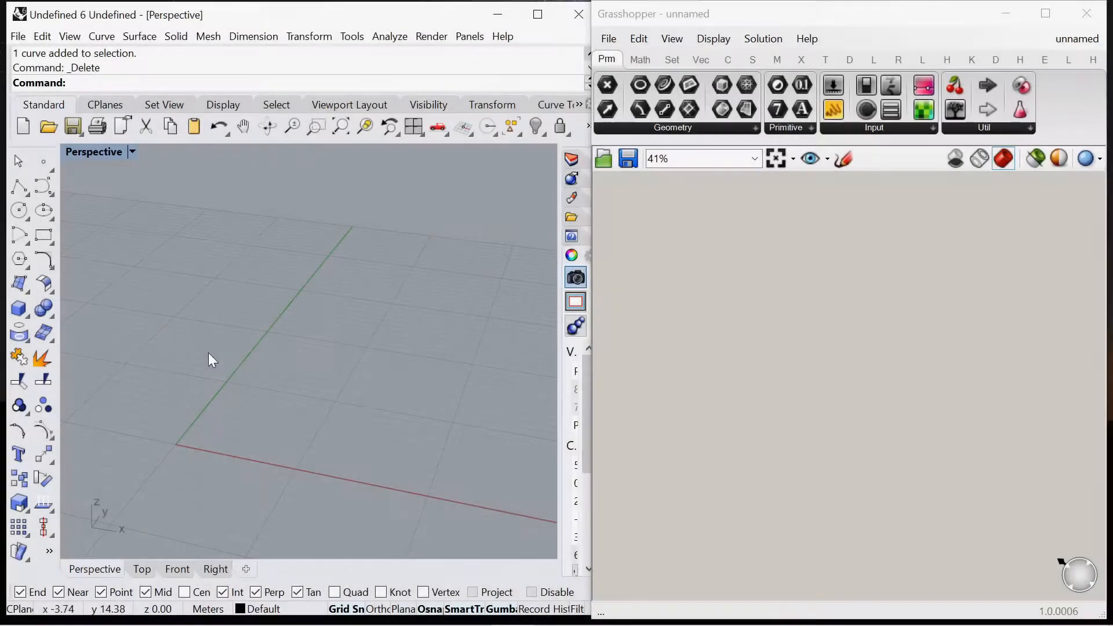
# Draw a 30 m line from the origin along the X axis
pyautogui.moveTo(242, 323); pyautogui.dragTo(294, 309, button='right')
pyautogui.click(26, 194)
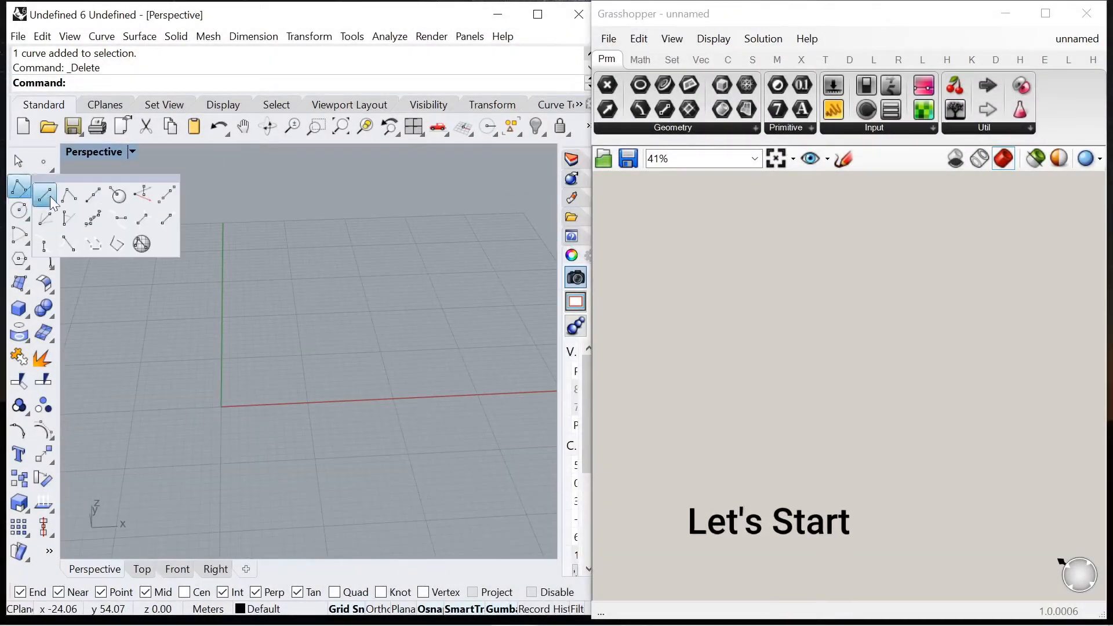
pyautogui.click(47, 197)
pyautogui.click(223, 406)
pyautogui.scroll(3, 485, 397)
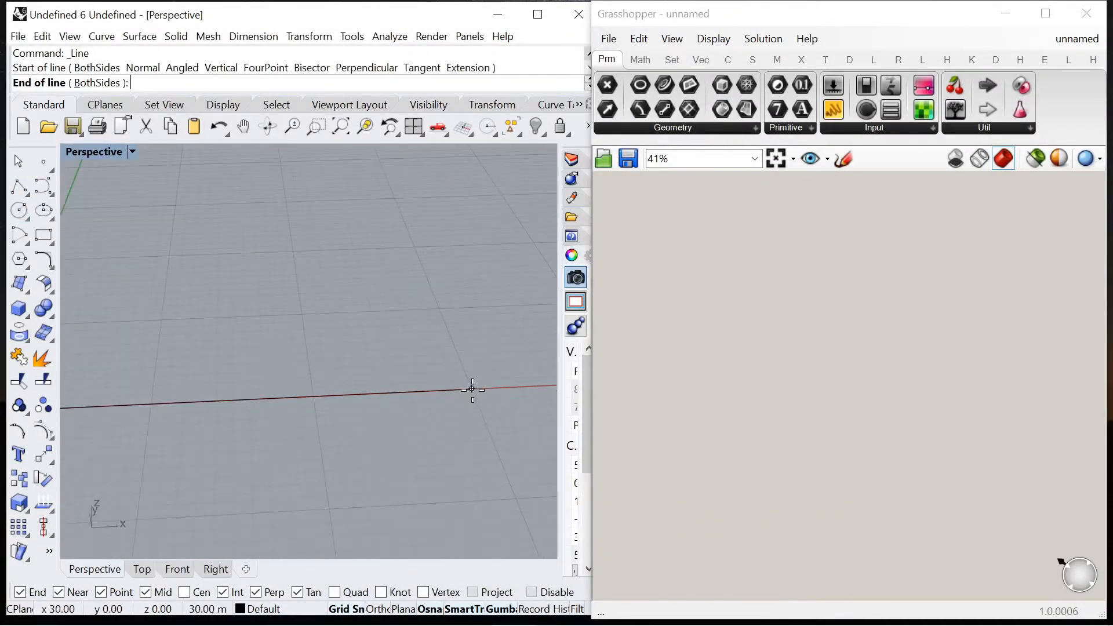
pyautogui.click(472, 390)
pyautogui.scroll(-2, 522, 343)
# Add a Curve parameter to the Grasshopper canvas and assign the drawn line to it
pyautogui.scroll(3, 800, 380)
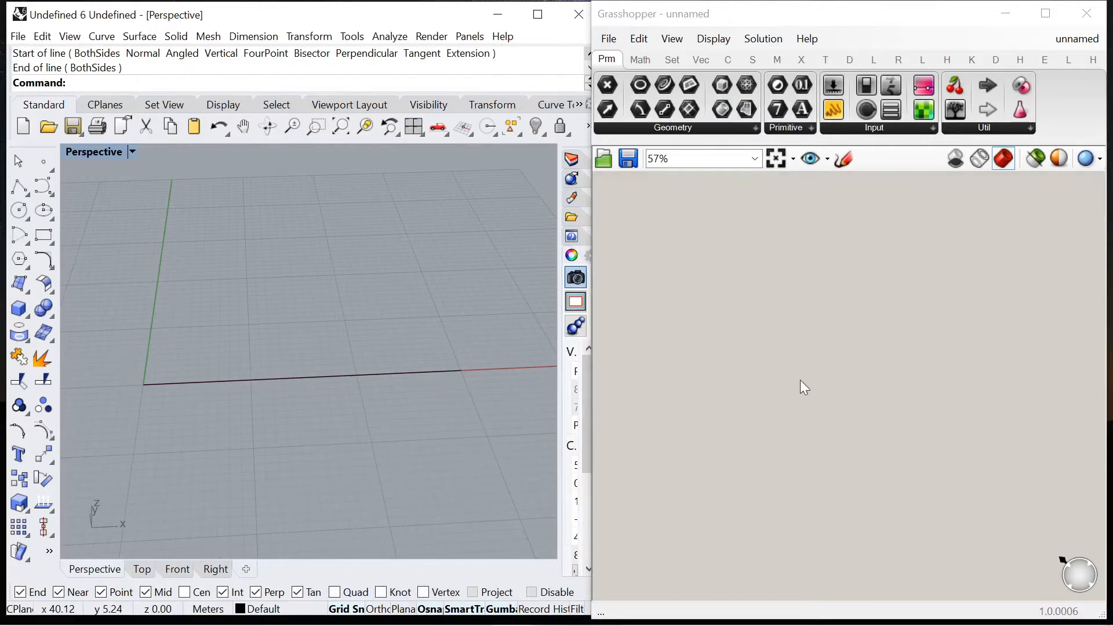
pyautogui.doubleClick(759, 373)
pyautogui.write('curve')
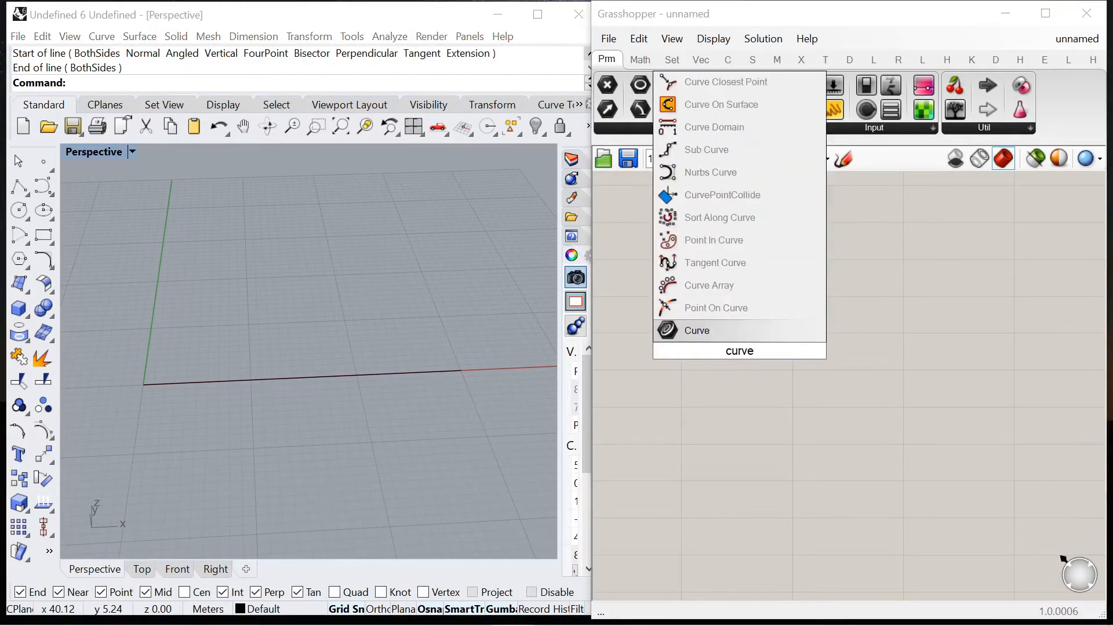
pyautogui.press('Return')
pyautogui.rightClick(739, 348)
pyautogui.click(777, 502)
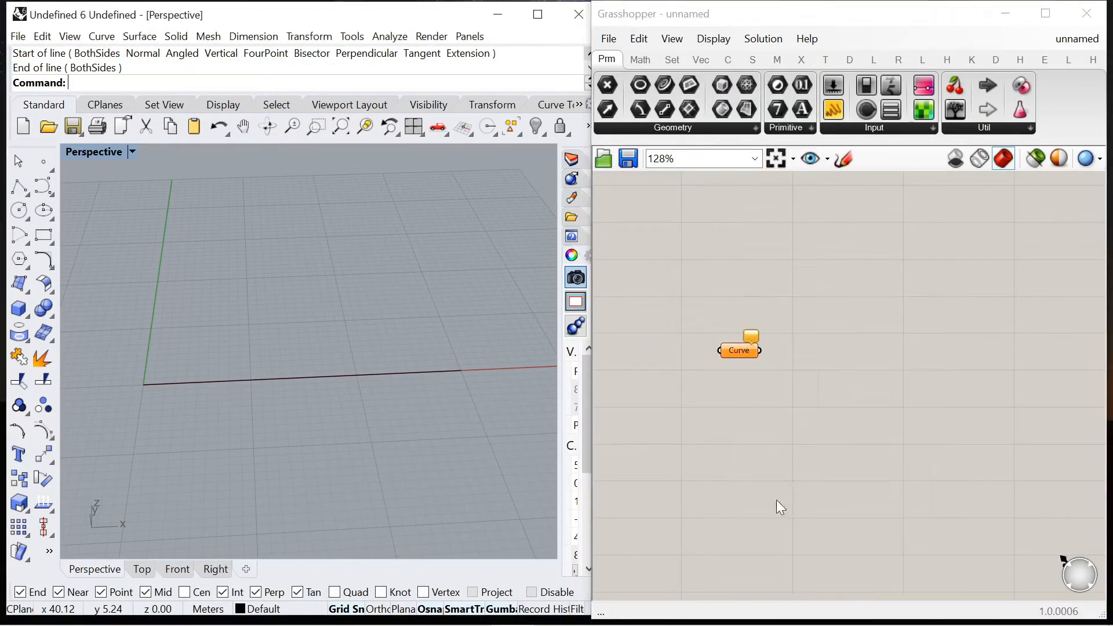
pyautogui.click(297, 381)
pyautogui.rightClick(737, 351)
pyautogui.click(796, 583)
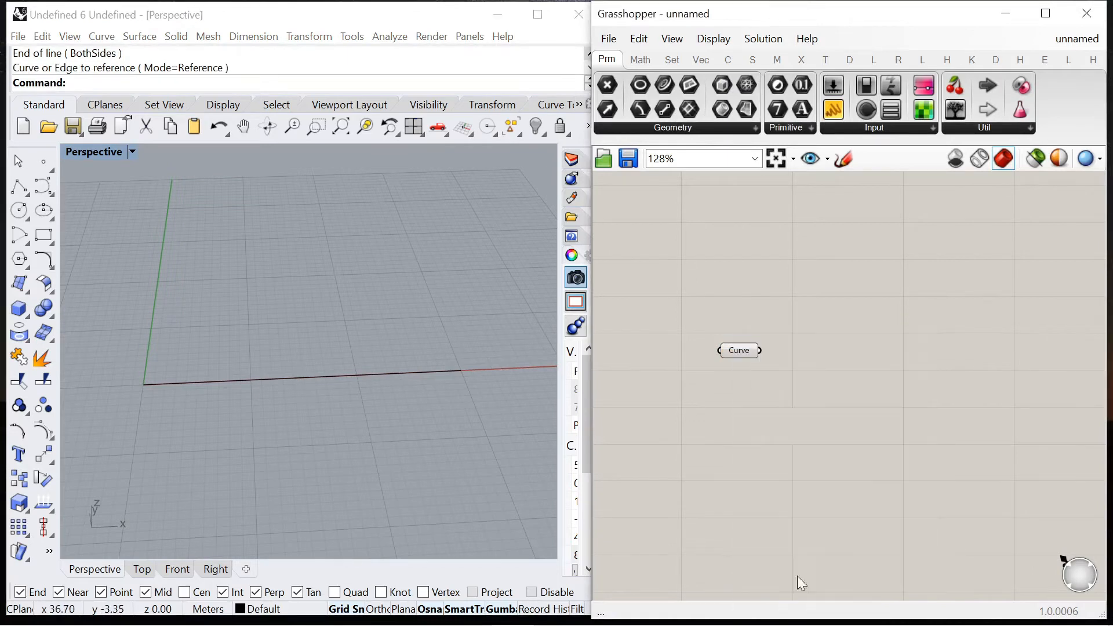
# Add an Extrude component and connect the Curve parameter to its Base input
pyautogui.doubleClick(794, 391)
pyautogui.write('extrude')
pyautogui.press('Return')
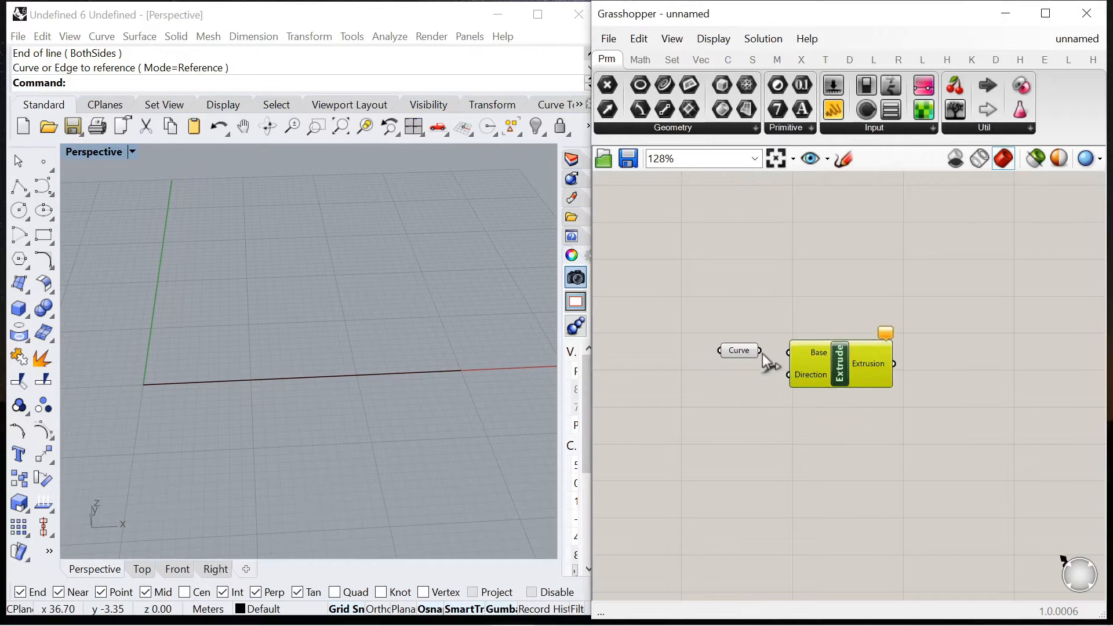
pyautogui.moveTo(823, 359); pyautogui.dragTo(844, 357)
# Add a Unit Z vector component, connect it to the Extrude's Direction input and place it below the Curve parameter
pyautogui.doubleClick(753, 409)
pyautogui.write('Z')
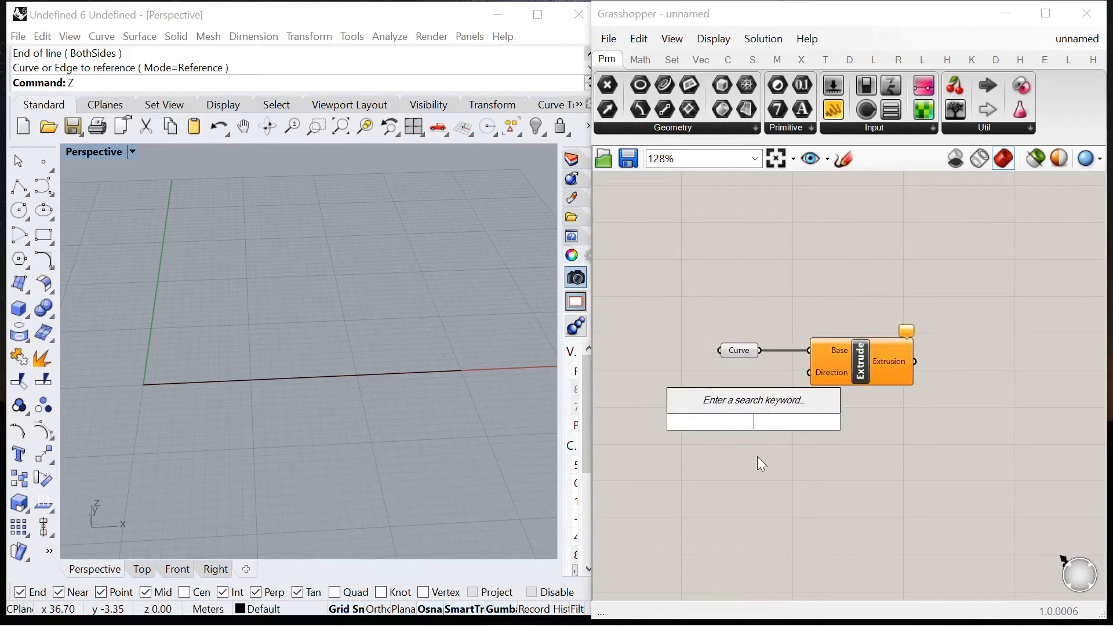
pyautogui.write('z')
pyautogui.doubleClick(744, 437)
pyautogui.write('z')
pyautogui.click(722, 418)
pyautogui.moveTo(797, 437); pyautogui.dragTo(807, 376)
pyautogui.moveTo(746, 434); pyautogui.dragTo(732, 394)
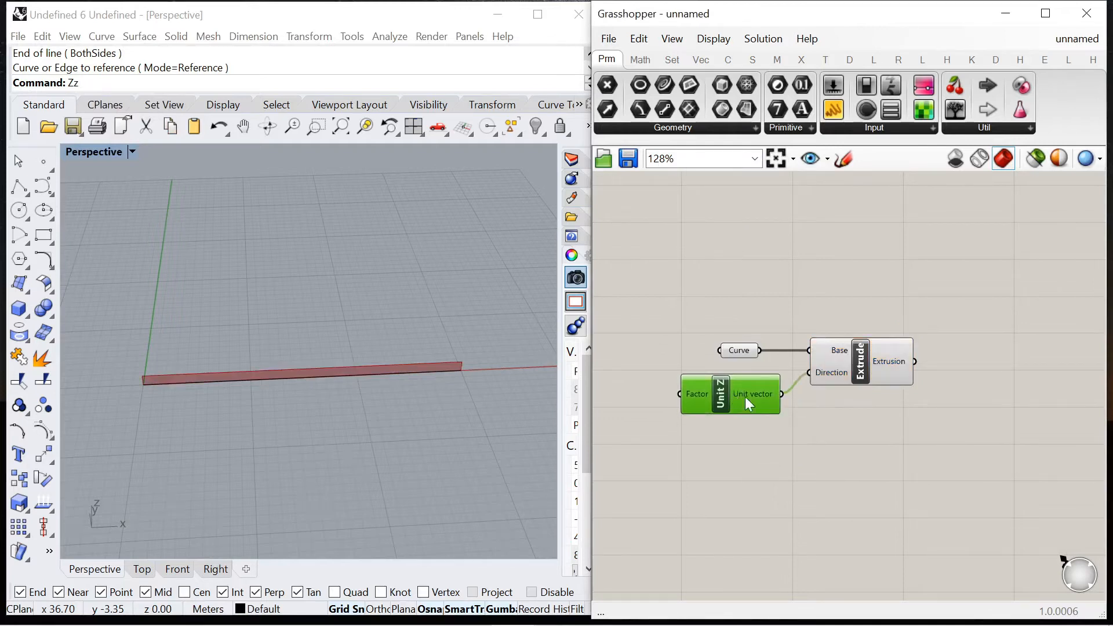
# Add a number slider ranging from 0 to 20 and connect it to the Unit Z's Factor input
pyautogui.scroll(-1, 732, 395)
pyautogui.moveTo(731, 395); pyautogui.dragTo(868, 388, button='right')
pyautogui.click(710, 394)
pyautogui.doubleClick(711, 394)
pyautogui.write('0<20')
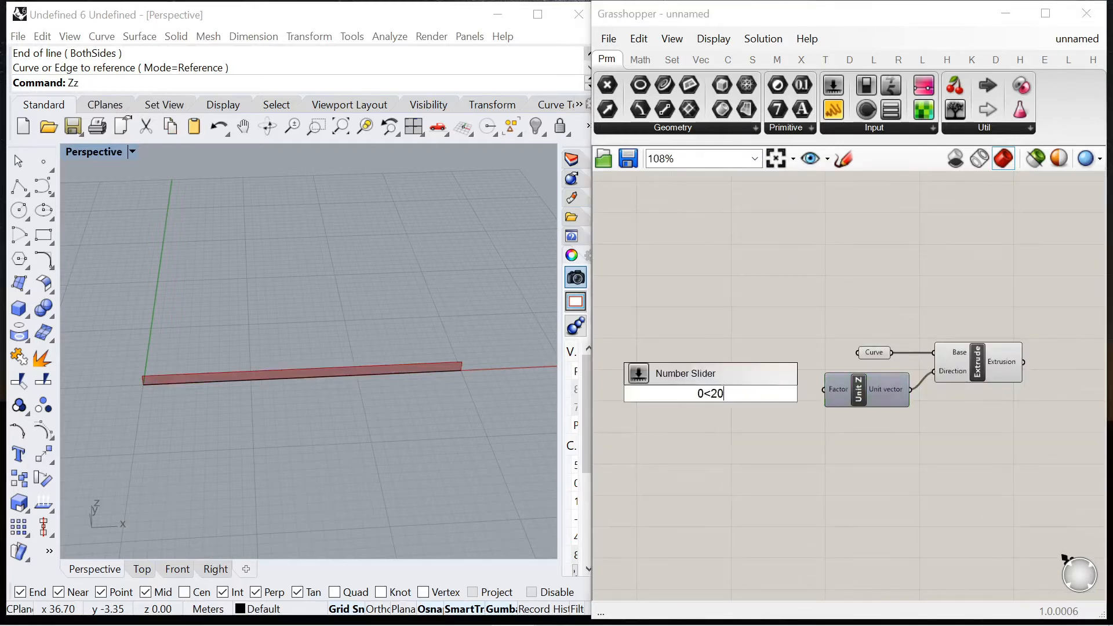
pyautogui.press('Return')
pyautogui.scroll(3, 753, 390)
pyautogui.moveTo(797, 397); pyautogui.dragTo(889, 390)
# Place the Factor slider beside Unit Z and raise its value to make the extruded surface taller
pyautogui.moveTo(663, 400); pyautogui.dragTo(732, 401)
pyautogui.click(623, 394)
pyautogui.moveTo(624, 395); pyautogui.dragTo(675, 385)
pyautogui.click(695, 340)
pyautogui.scroll(-5, 695, 336)
pyautogui.scroll(5, 869, 342)
pyautogui.click(830, 334)
pyautogui.click(716, 290)
# Add a Populate 2D component and connect the Extrusion output to its Region input
pyautogui.scroll(-2, 722, 293)
pyautogui.scroll(4, 865, 339)
pyautogui.doubleClick(864, 339)
pyautogui.write('pop')
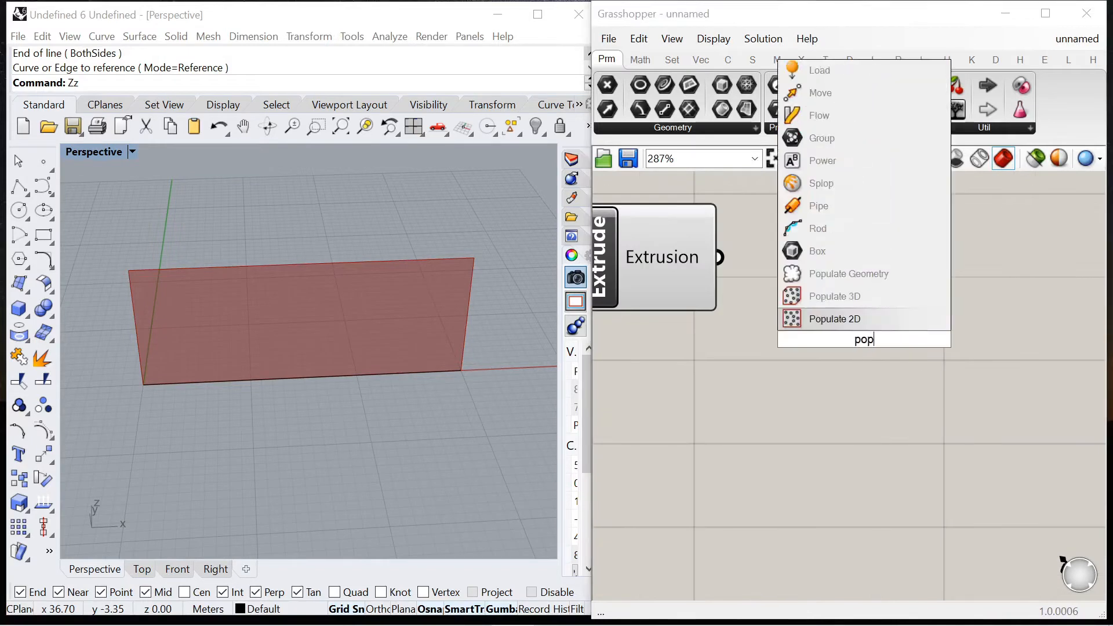
pyautogui.write('ulate')
pyautogui.click(819, 318)
pyautogui.moveTo(719, 256); pyautogui.dragTo(833, 339)
# Add a number slider ranging from 0 to 100, connect it to the Populate 2D's Count input and align it there
pyautogui.scroll(-3, 747, 284)
pyautogui.doubleClick(686, 344)
pyautogui.write('0<10')
pyautogui.press('Return')
pyautogui.scroll(3, 768, 349)
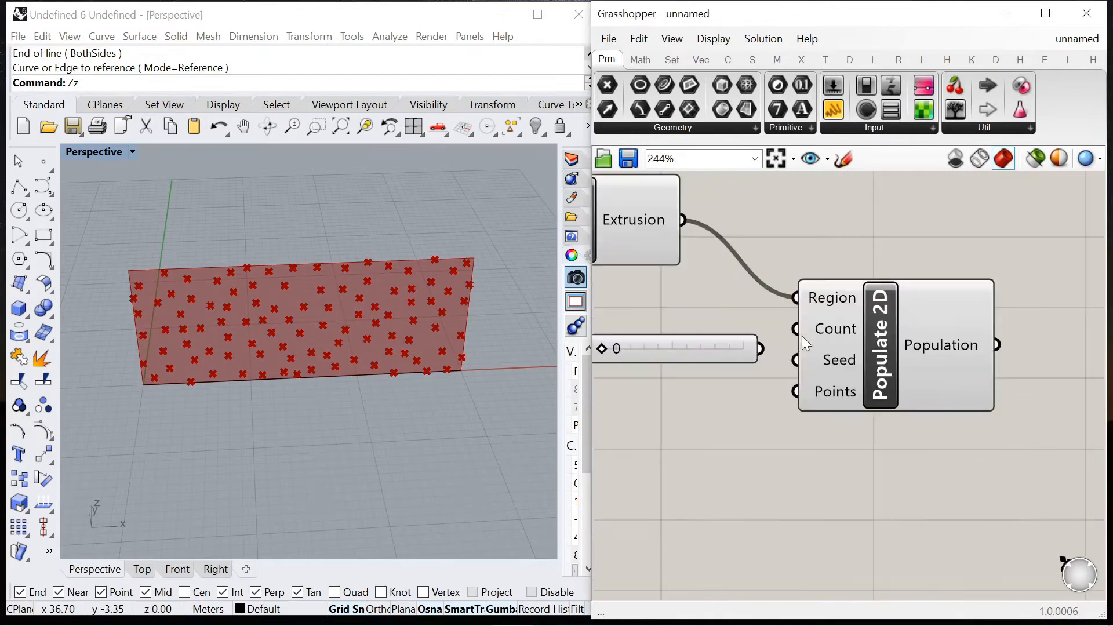
pyautogui.moveTo(767, 349); pyautogui.dragTo(798, 331)
pyautogui.moveTo(882, 320); pyautogui.dragTo(1000, 303, button='right')
pyautogui.moveTo(672, 328); pyautogui.dragTo(673, 312)
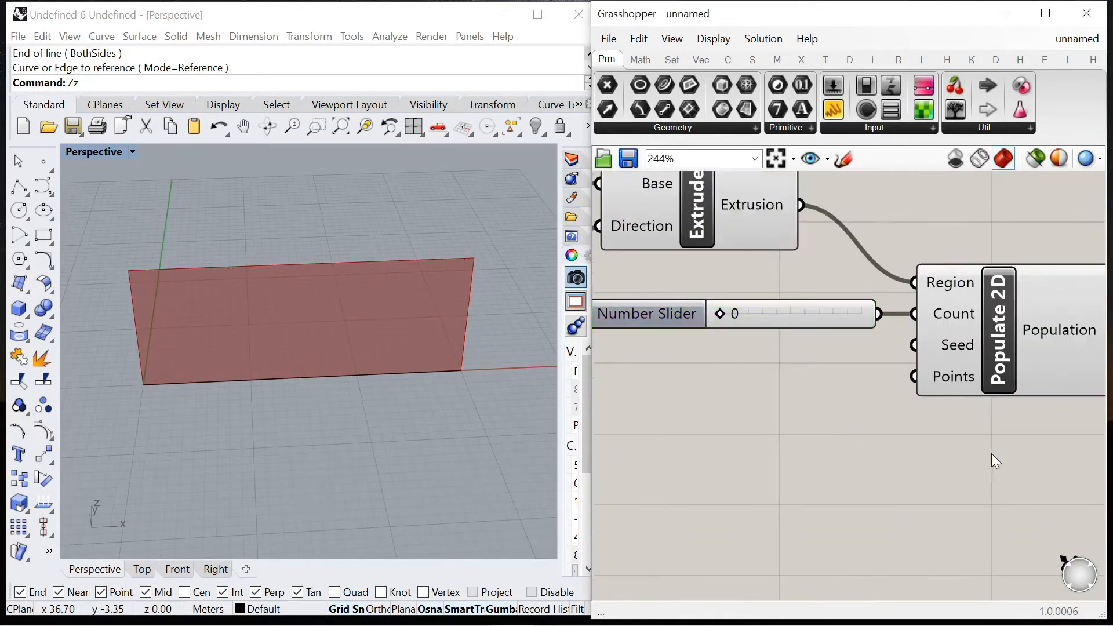
# Set the Count slider to 33 and make room around the Populate 2D component
pyautogui.moveTo(989, 452); pyautogui.dragTo(709, 307)
pyautogui.scroll(-3, 710, 308)
pyautogui.scroll(-1, 899, 333)
pyautogui.click(792, 374)
pyautogui.scroll(3, 773, 328)
pyautogui.moveTo(774, 328); pyautogui.dragTo(813, 348)
# Add a number slider ranging from 0 to 10, connect it to the Populate 2D's Seed input and set it to 2
pyautogui.doubleClick(703, 400)
pyautogui.write('0<100')
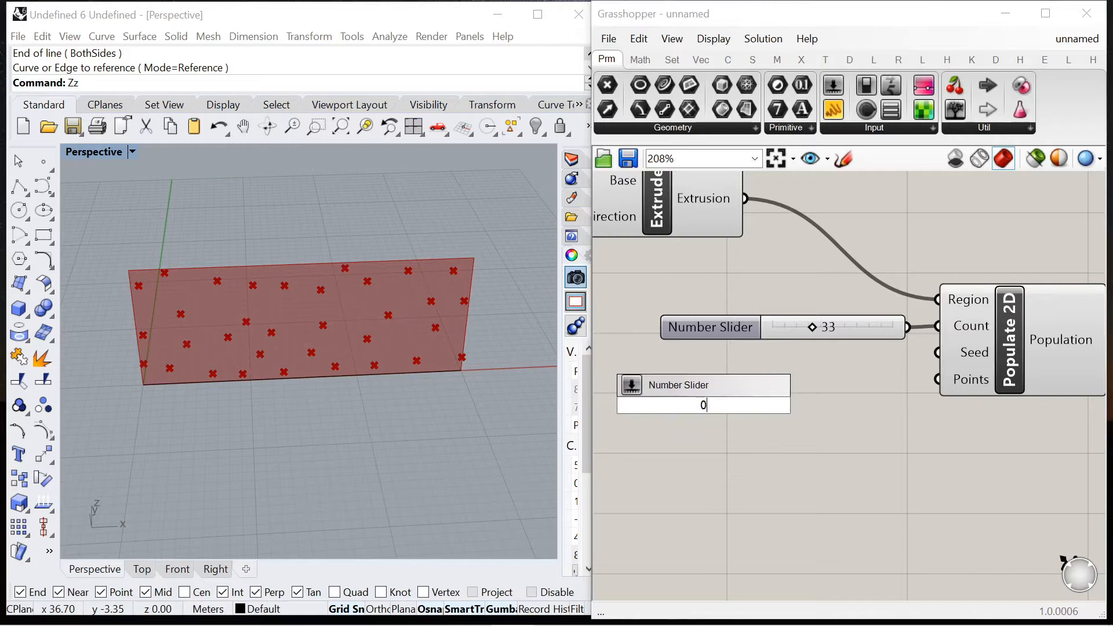
pyautogui.press('Return')
pyautogui.moveTo(828, 405); pyautogui.dragTo(936, 352)
pyautogui.moveTo(649, 407); pyautogui.dragTo(798, 354)
pyautogui.click(764, 405)
pyautogui.scroll(-1, 764, 406)
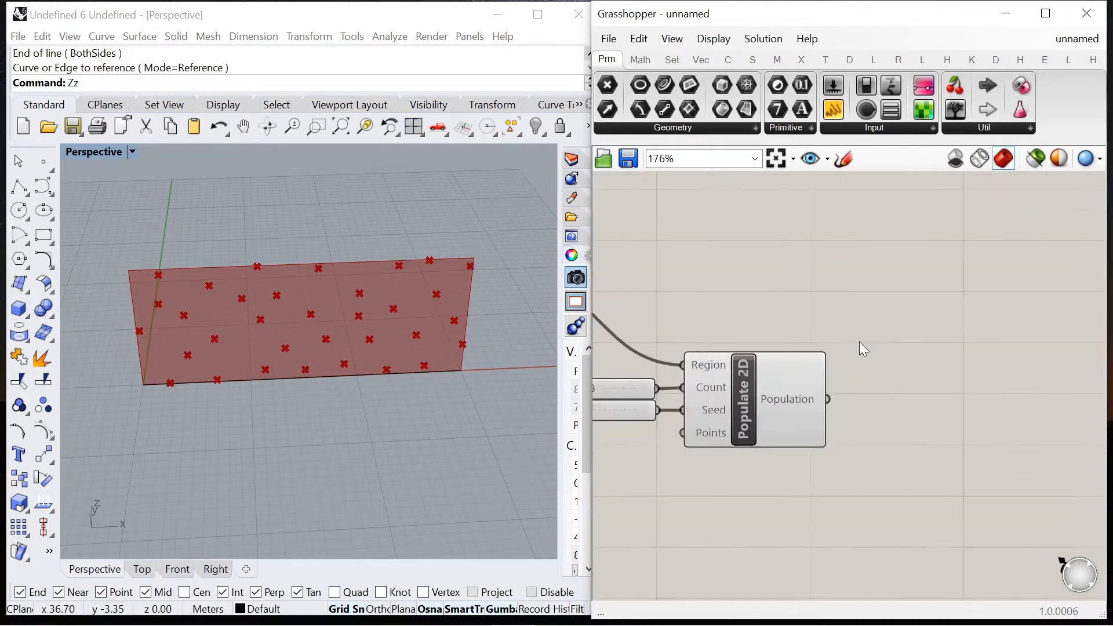
# Add a Voronoi component and connect the Population output to its Points input
pyautogui.doubleClick(859, 342)
pyautogui.write('voronoi')
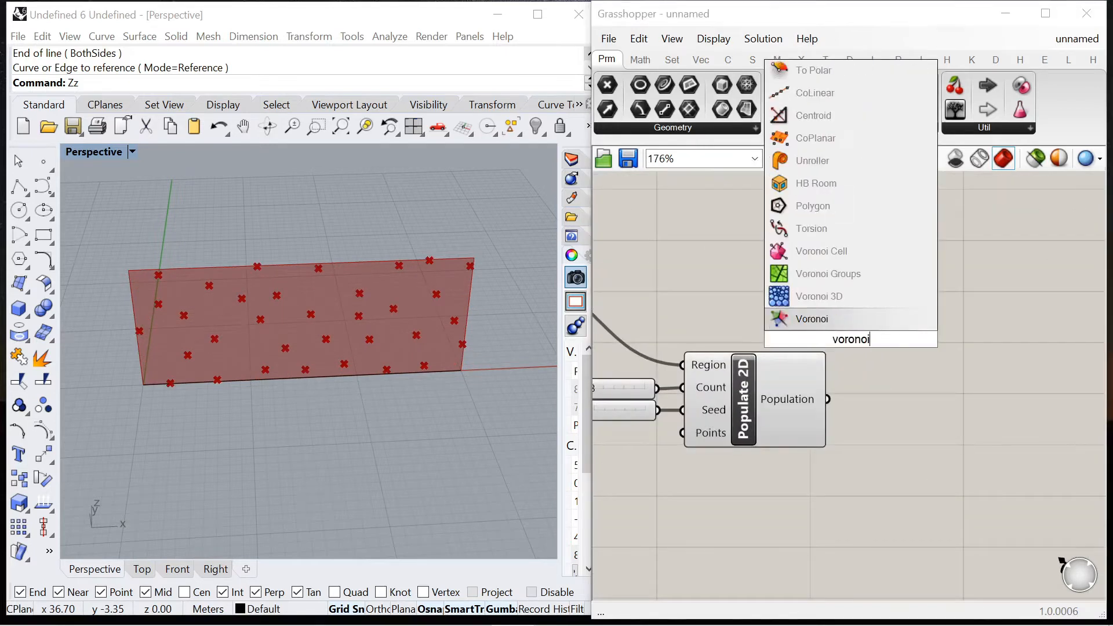
pyautogui.click(822, 325)
pyautogui.scroll(-2, 852, 330)
pyautogui.scroll(1, 844, 334)
pyautogui.moveTo(844, 335); pyautogui.dragTo(954, 321)
pyautogui.moveTo(957, 328); pyautogui.dragTo(1042, 340, button='right')
pyautogui.moveTo(923, 398); pyautogui.dragTo(1031, 310)
# Connect the Extrusion output to the Voronoi's Boundary input
pyautogui.click(824, 278)
pyautogui.moveTo(660, 297); pyautogui.dragTo(1044, 293)
pyautogui.click(767, 290)
pyautogui.moveTo(767, 290); pyautogui.dragTo(528, 278, button='right')
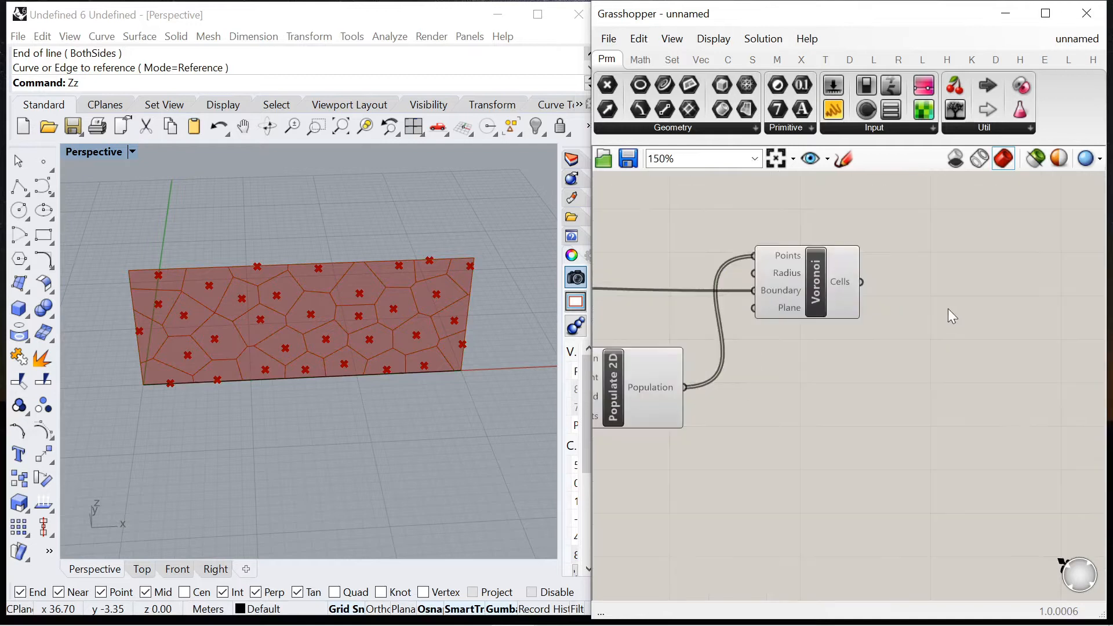
# Add a Fillet component after the Voronoi and connect the Cells output to its Curve input
pyautogui.doubleClick(947, 309)
pyautogui.write('fillet')
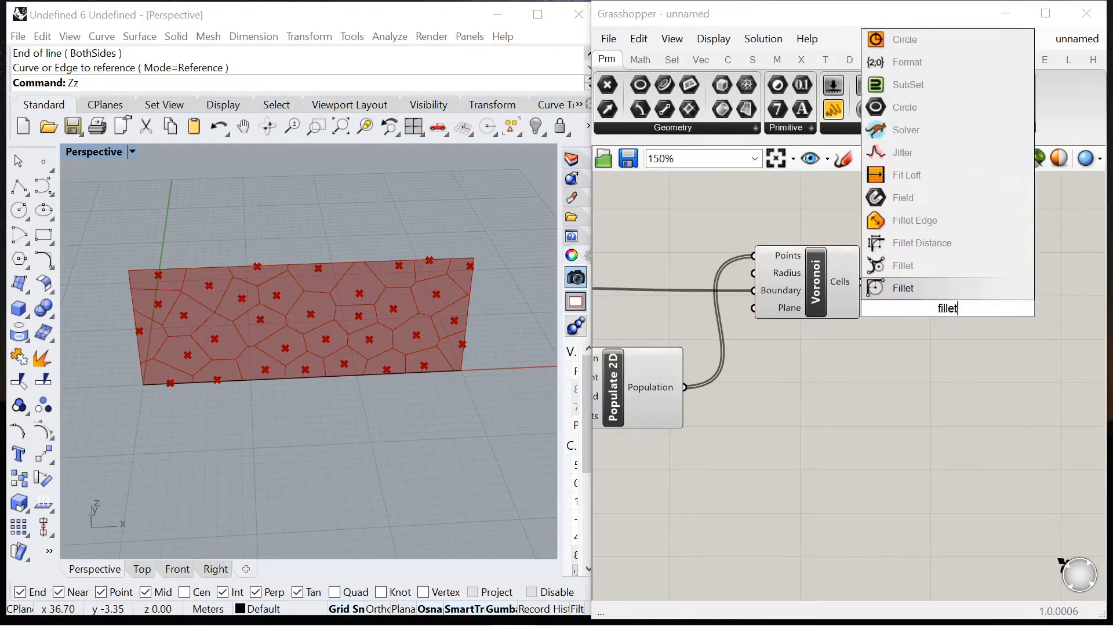
pyautogui.click(924, 280)
pyautogui.moveTo(861, 281); pyautogui.dragTo(898, 298)
pyautogui.moveTo(855, 303); pyautogui.dragTo(777, 302, button='right')
pyautogui.scroll(-1, 777, 302)
pyautogui.moveTo(858, 307); pyautogui.dragTo(984, 287)
# Add a number slider, connect it to the Fillet's Radius input and place it between the Voronoi and Fillet components
pyautogui.doubleClick(826, 415)
pyautogui.write('0<')
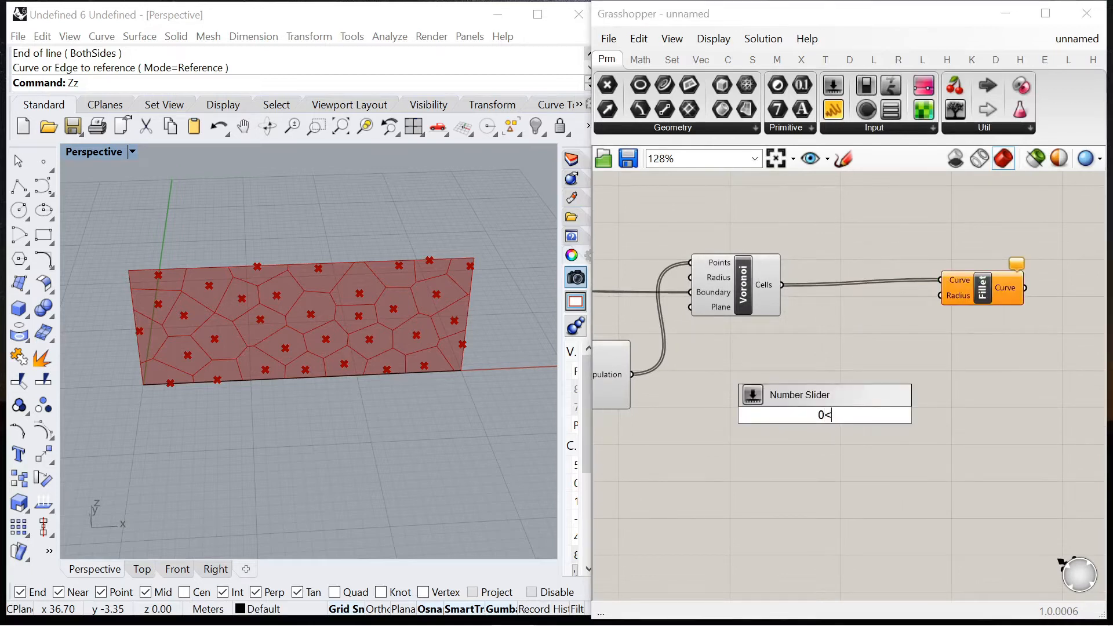
pyautogui.press('Return')
pyautogui.moveTo(906, 420); pyautogui.dragTo(941, 296)
pyautogui.moveTo(822, 302); pyautogui.dragTo(741, 302, button='right')
pyautogui.moveTo(905, 292); pyautogui.dragTo(958, 298)
pyautogui.moveTo(737, 415); pyautogui.dragTo(781, 301)
# Turn off the preview of all components upstream of the Fillet
pyautogui.scroll(-5, 788, 324)
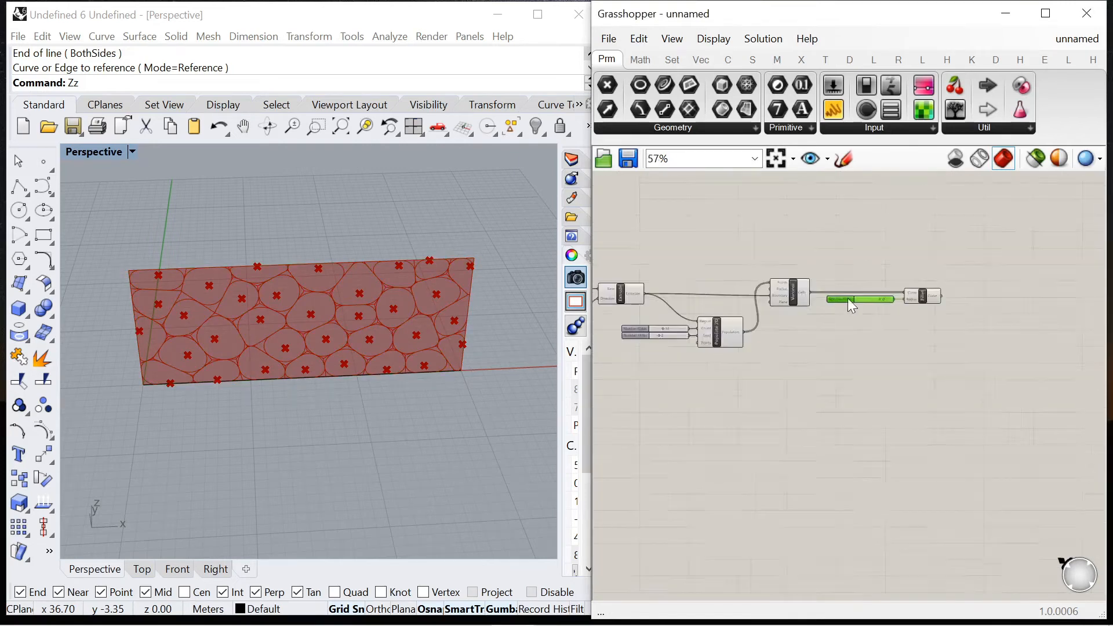
pyautogui.scroll(1, 811, 325)
pyautogui.moveTo(825, 342); pyautogui.dragTo(654, 231)
pyautogui.rightClick(672, 214)
pyautogui.click(719, 243)
pyautogui.click(766, 223)
pyautogui.moveTo(238, 357); pyautogui.dragTo(281, 295, button='right')
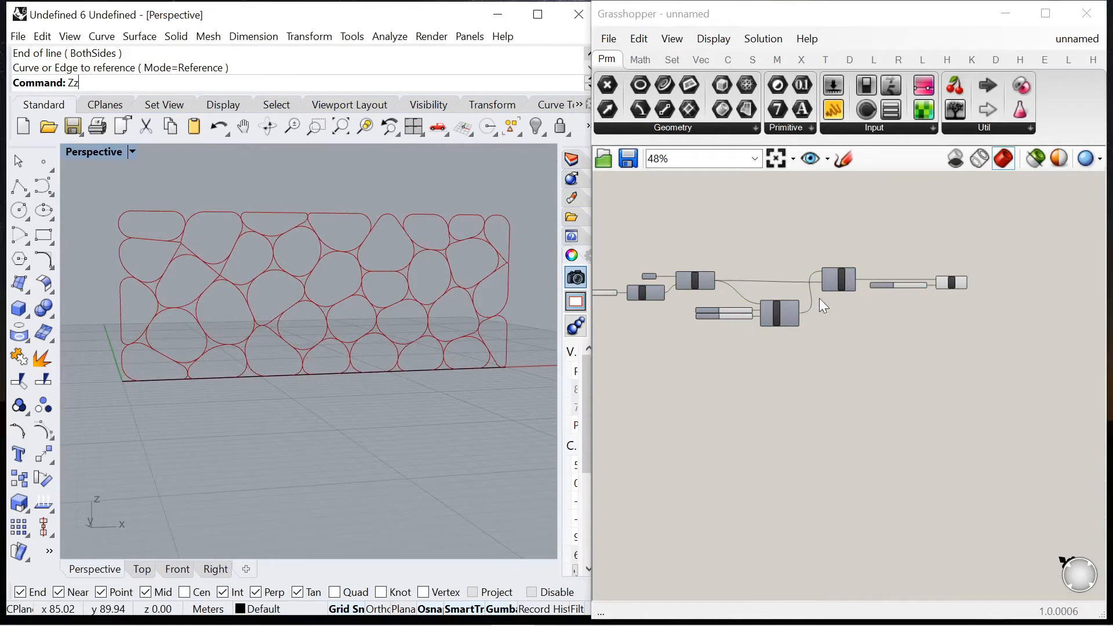
# Adjust the Populate 2D's Count slider upward to produce more, smaller rounded cells
pyautogui.scroll(5, 678, 287)
pyautogui.scroll(1, 680, 289)
pyautogui.scroll(-3, 787, 300)
pyautogui.scroll(4, 1016, 329)
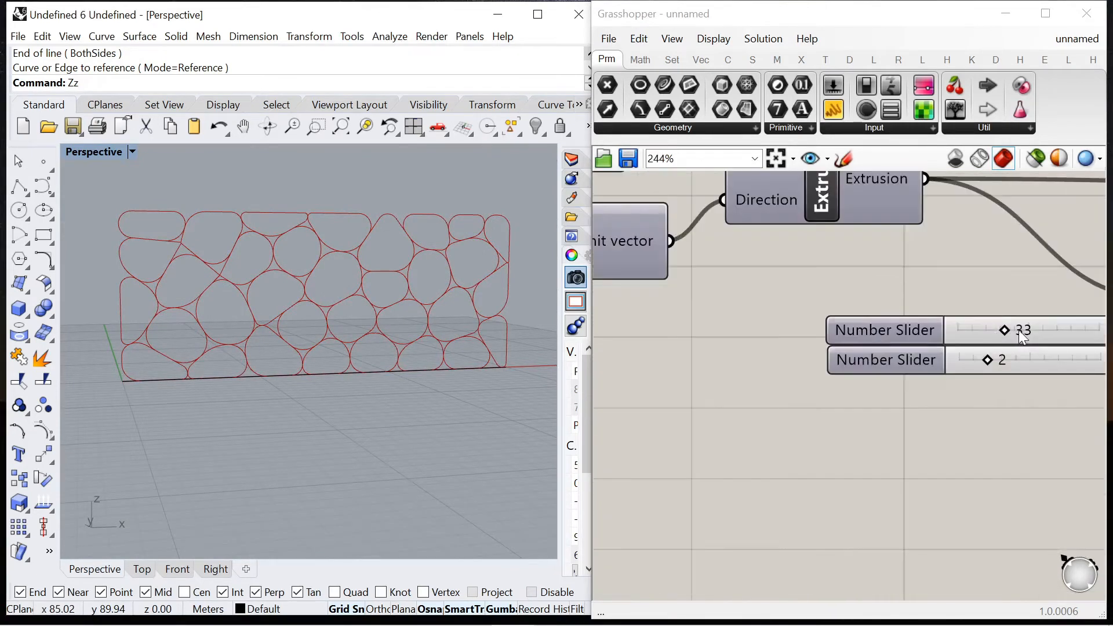
pyautogui.click(1005, 330)
pyautogui.moveTo(1007, 332); pyautogui.dragTo(1016, 362)
pyautogui.scroll(-3, 219, 263)
pyautogui.scroll(3, 290, 252)
pyautogui.scroll(-3, 406, 267)
pyautogui.scroll(-5, 857, 308)
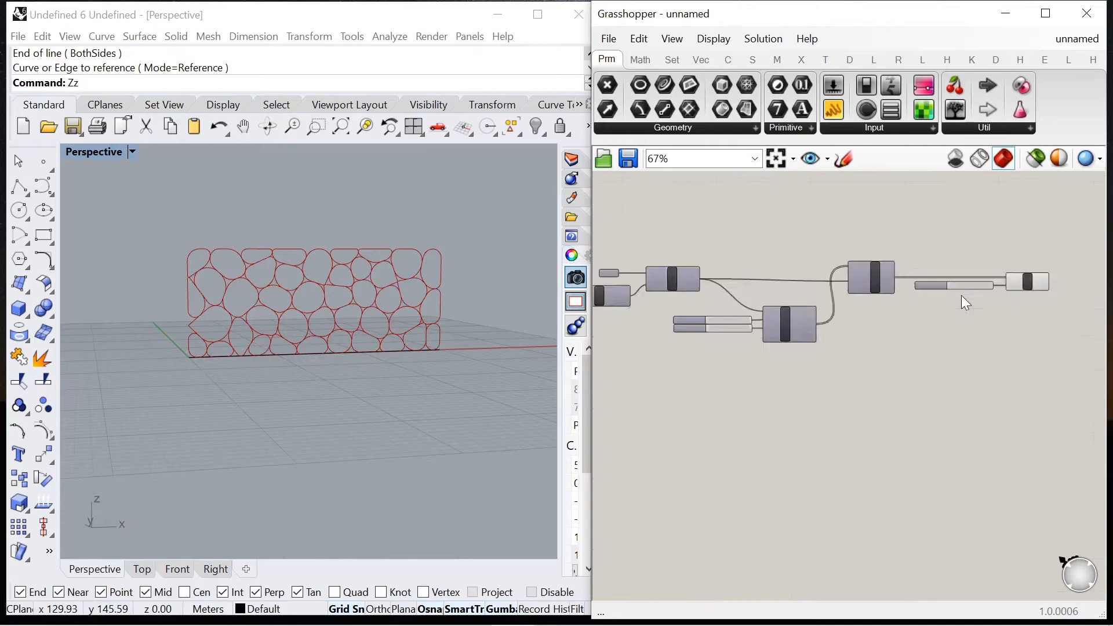
pyautogui.scroll(3, 962, 295)
pyautogui.click(1048, 276)
pyautogui.scroll(1, 1048, 276)
pyautogui.click(1032, 346)
pyautogui.moveTo(422, 317); pyautogui.dragTo(497, 308, button='right')
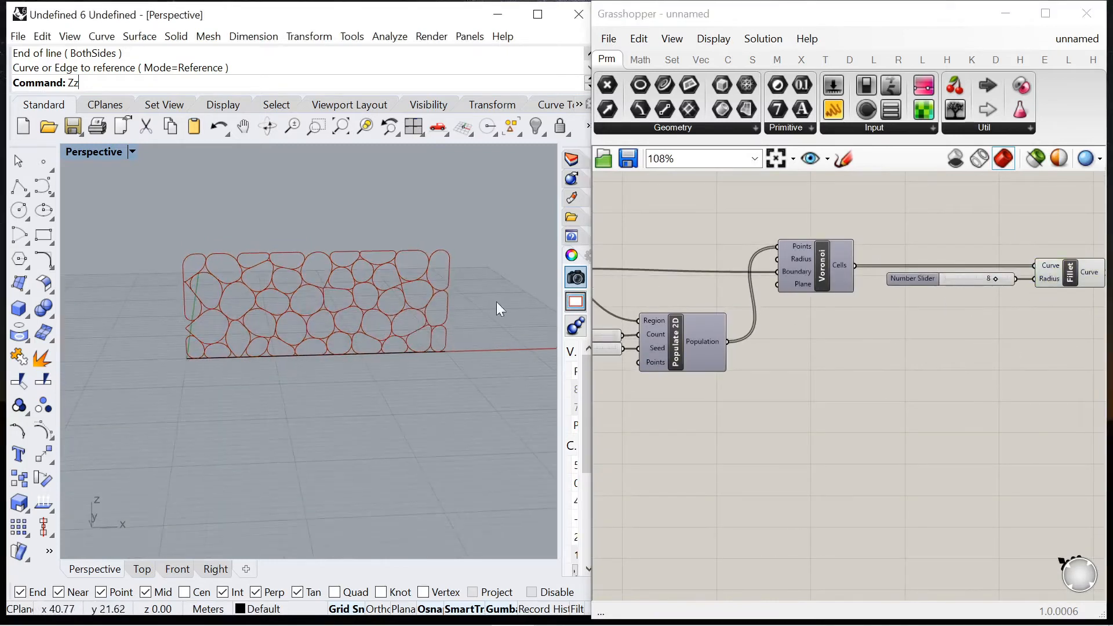
pyautogui.scroll(3, 928, 278)
pyautogui.click(788, 247)
pyautogui.click(852, 278)
# Add a Cull Index component and connect the Fillet's Curve output to its List input
pyautogui.click(677, 62)
pyautogui.click(777, 127)
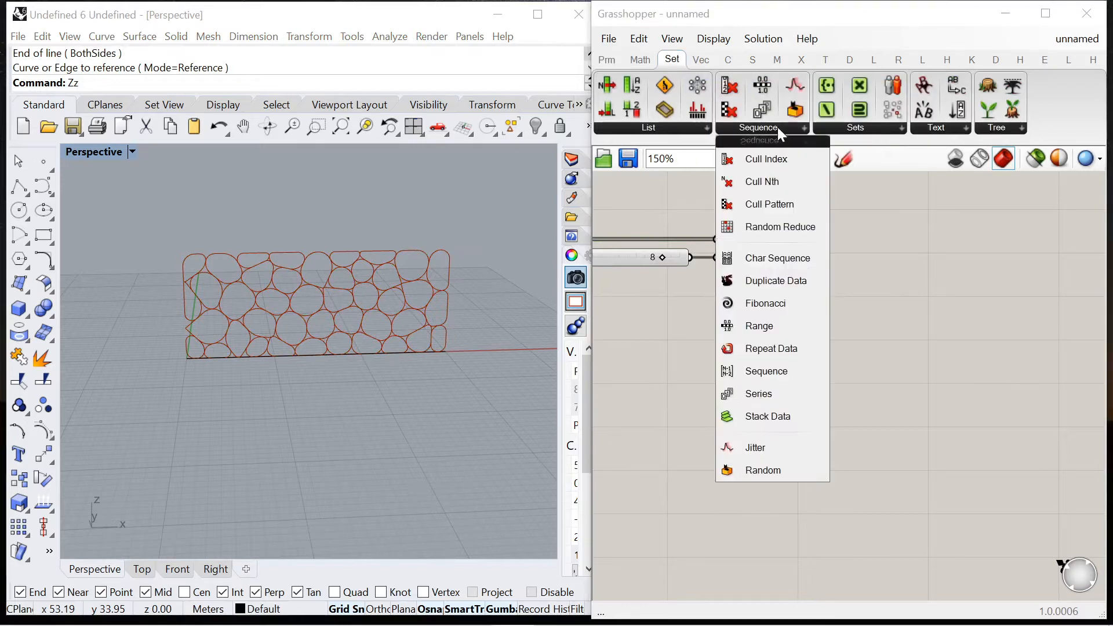
pyautogui.moveTo(794, 158); pyautogui.dragTo(910, 300)
pyautogui.click(910, 300)
pyautogui.scroll(-1, 813, 274)
pyautogui.moveTo(951, 286); pyautogui.dragTo(792, 274, button='right')
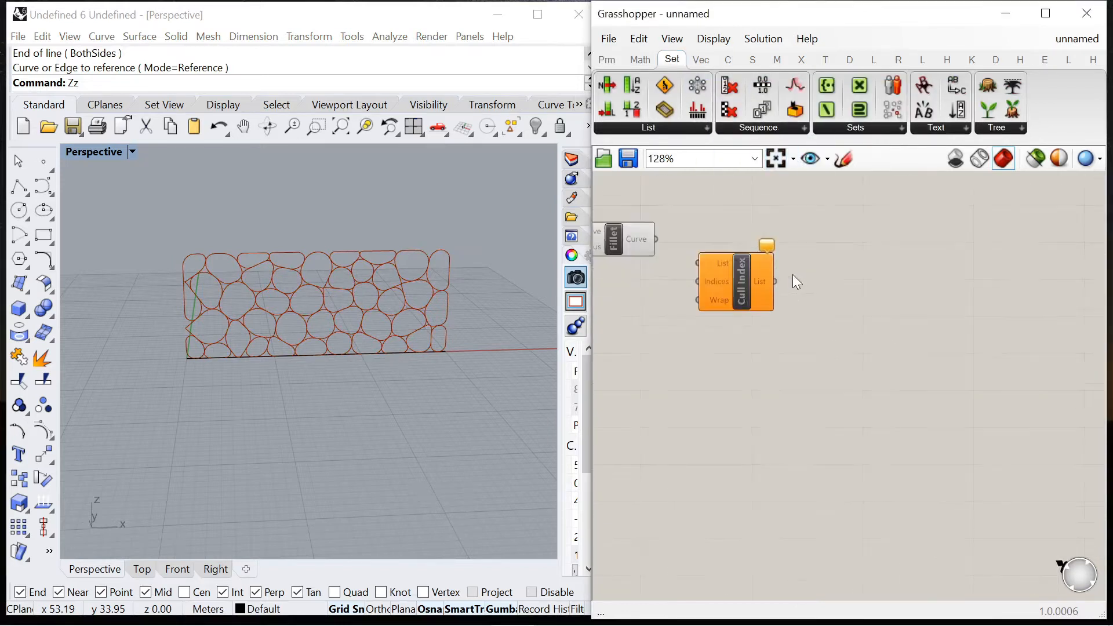
pyautogui.moveTo(655, 239); pyautogui.dragTo(820, 318)
# Add a Point List component and connect the Fillet's Curve output to its Points input
pyautogui.doubleClick(673, 366)
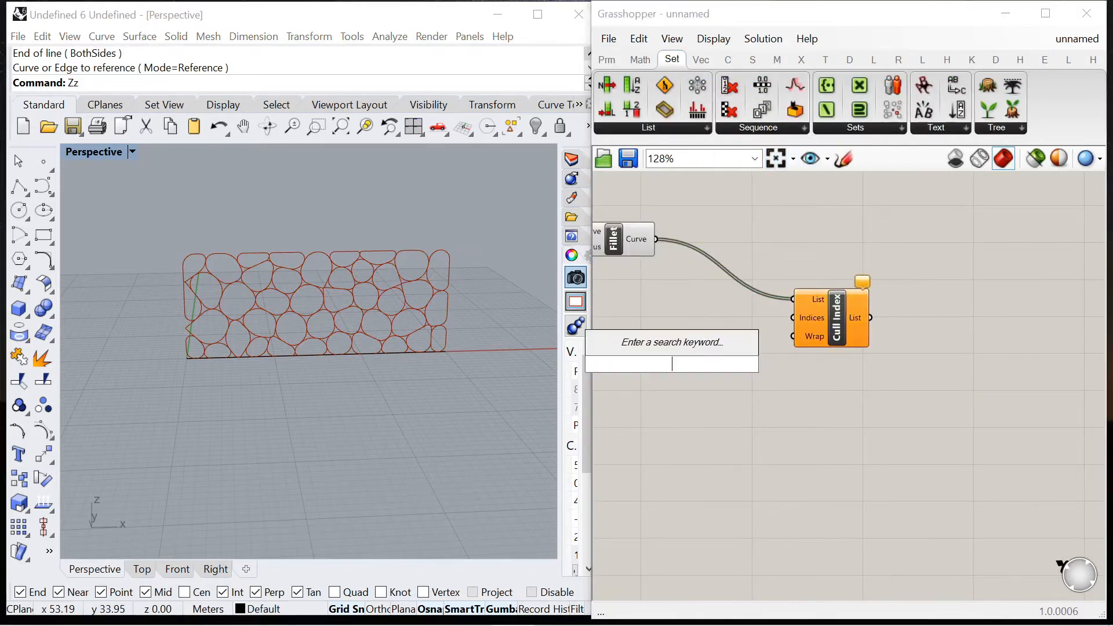
pyautogui.write('list point')
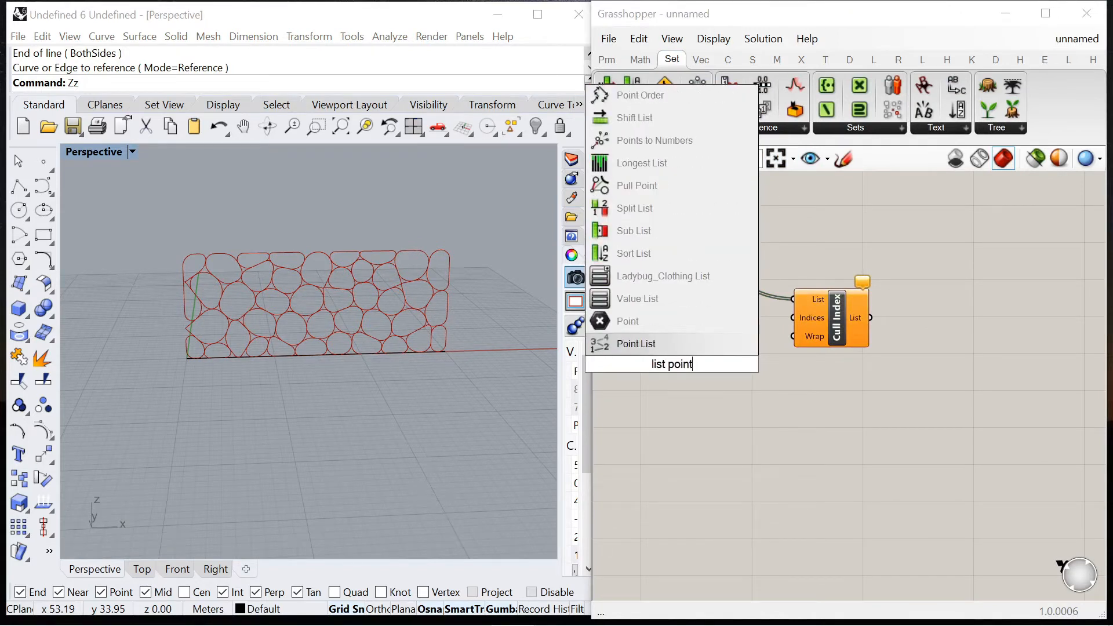
pyautogui.click(659, 346)
pyautogui.moveTo(656, 239); pyautogui.dragTo(822, 227)
# Add an Area component fed by the Fillet's Curve output and connect its Centroid output to the Point List's Points input
pyautogui.moveTo(696, 208); pyautogui.dragTo(732, 239, button='right')
pyautogui.doubleClick(732, 239)
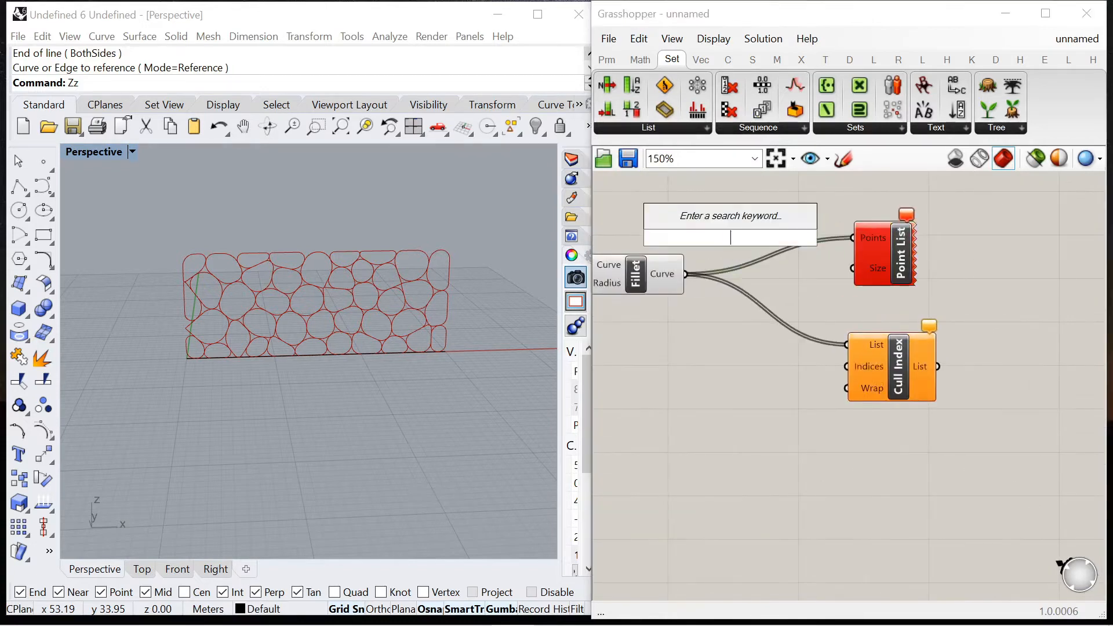
pyautogui.write('area')
pyautogui.press('Return')
pyautogui.scroll(1, 688, 273)
pyautogui.moveTo(688, 273); pyautogui.dragTo(667, 237)
pyautogui.moveTo(793, 246); pyautogui.dragTo(927, 242)
pyautogui.moveTo(748, 238); pyautogui.dragTo(834, 222)
# Add a panel with the value 0.5 and connect it to the Point List's Size input to number the cells
pyautogui.moveTo(732, 237); pyautogui.dragTo(608, 236, button='right')
pyautogui.doubleClick(767, 257)
pyautogui.write('"')
pyautogui.press('Return')
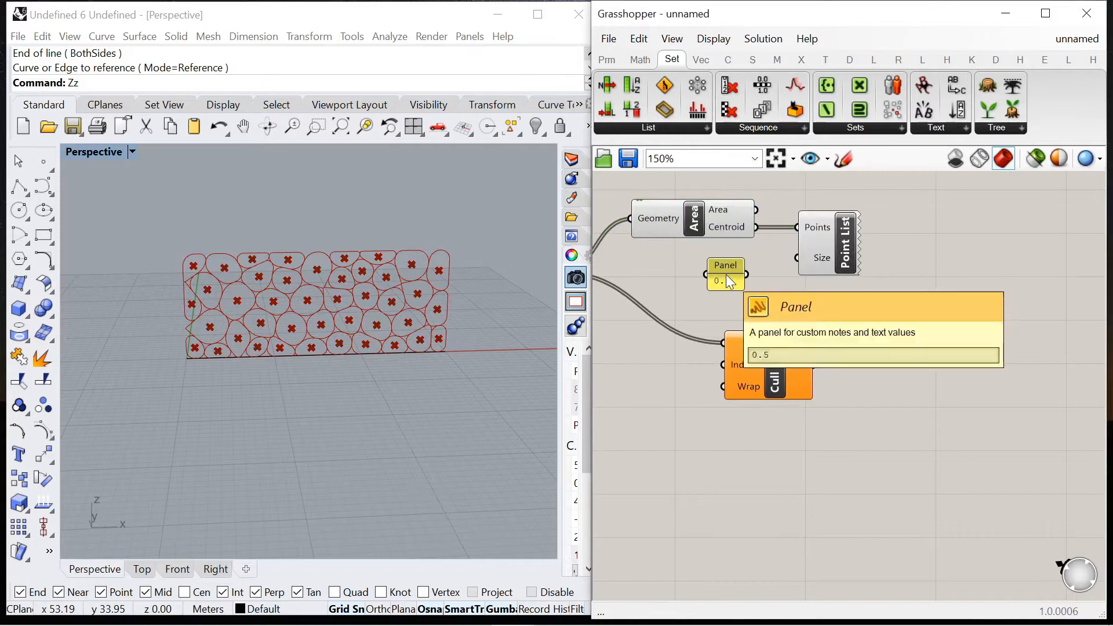
pyautogui.scroll(4, 742, 278)
pyautogui.moveTo(754, 273); pyautogui.dragTo(839, 240)
pyautogui.scroll(-3, 774, 271)
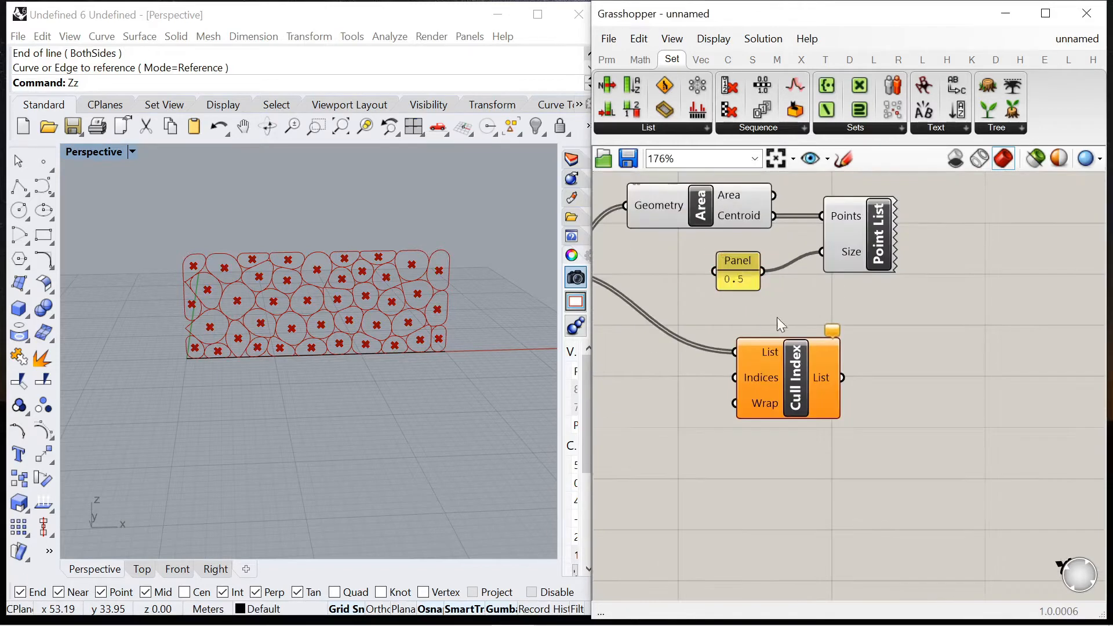
pyautogui.moveTo(743, 265); pyautogui.dragTo(757, 246)
pyautogui.scroll(4, 275, 302)
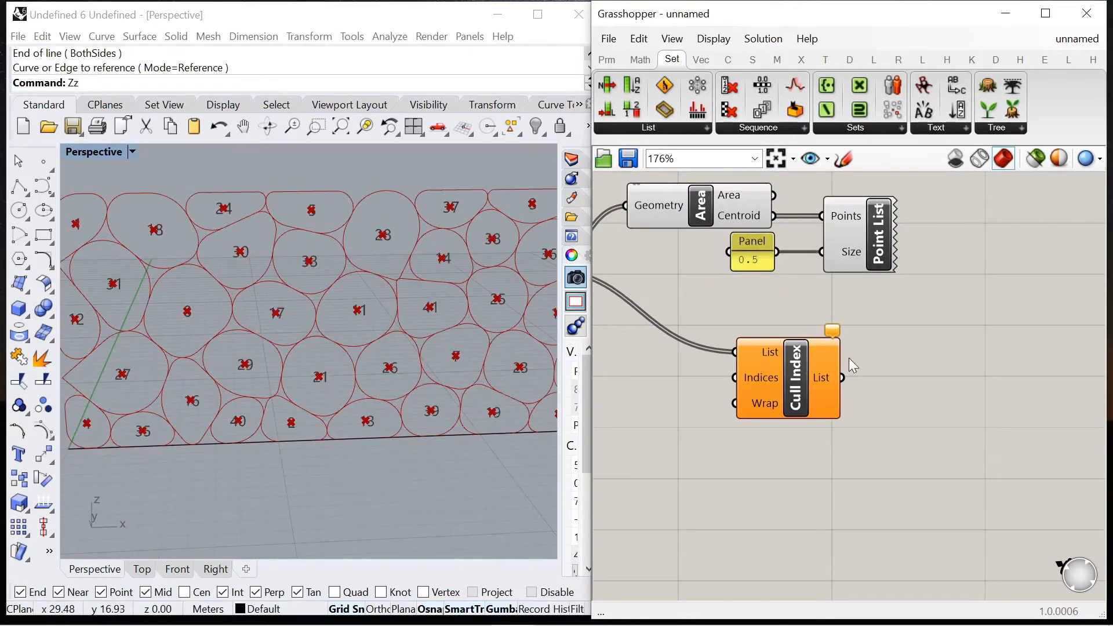
# Turn off the Area component's preview to hide the centroid markers
pyautogui.click(848, 357)
pyautogui.scroll(-3, 876, 297)
pyautogui.click(771, 251)
pyautogui.rightClick(739, 210)
pyautogui.click(774, 234)
pyautogui.scroll(-3, 354, 290)
pyautogui.scroll(3, 728, 377)
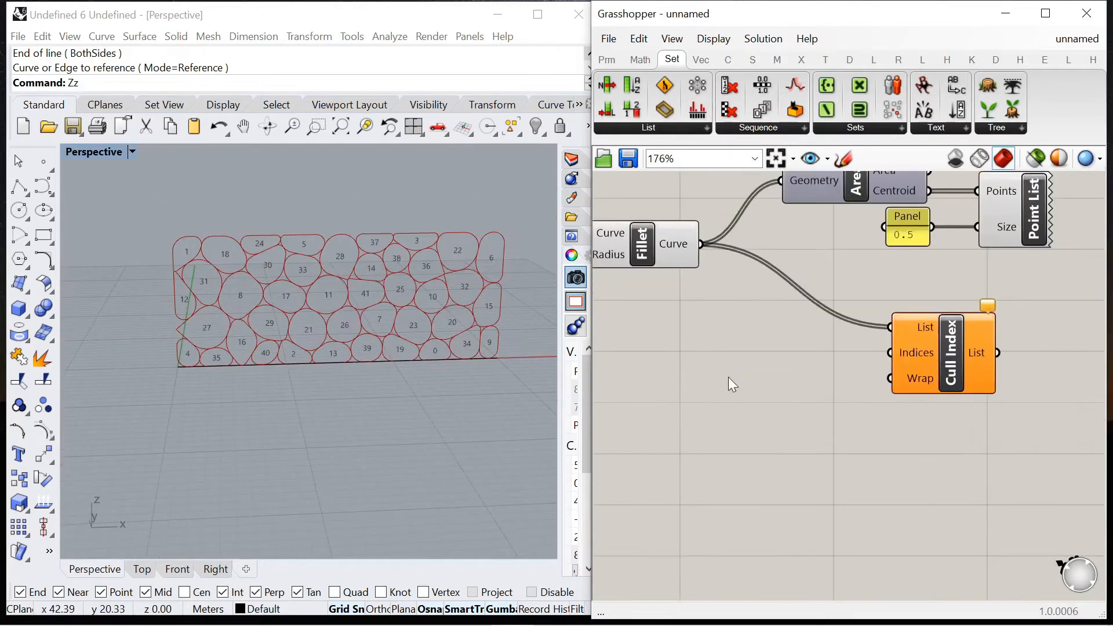
# Add a panel beside Cull Index and turn off its Multiline Data option
pyautogui.doubleClick(728, 376)
pyautogui.write('pan')
pyautogui.press('Return')
pyautogui.rightClick(728, 377)
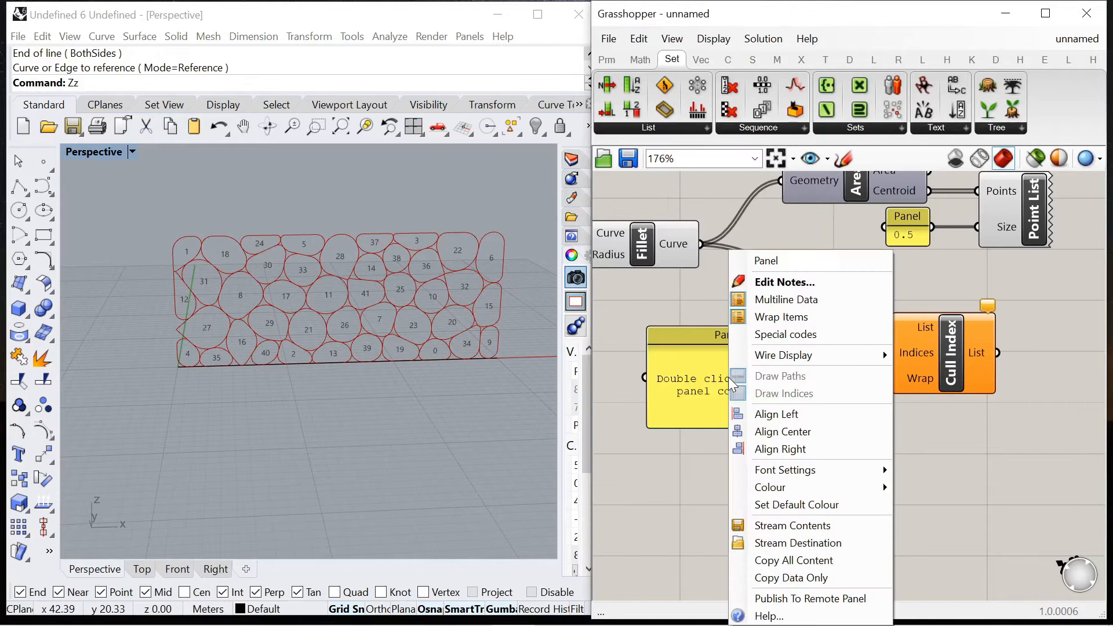
pyautogui.click(773, 299)
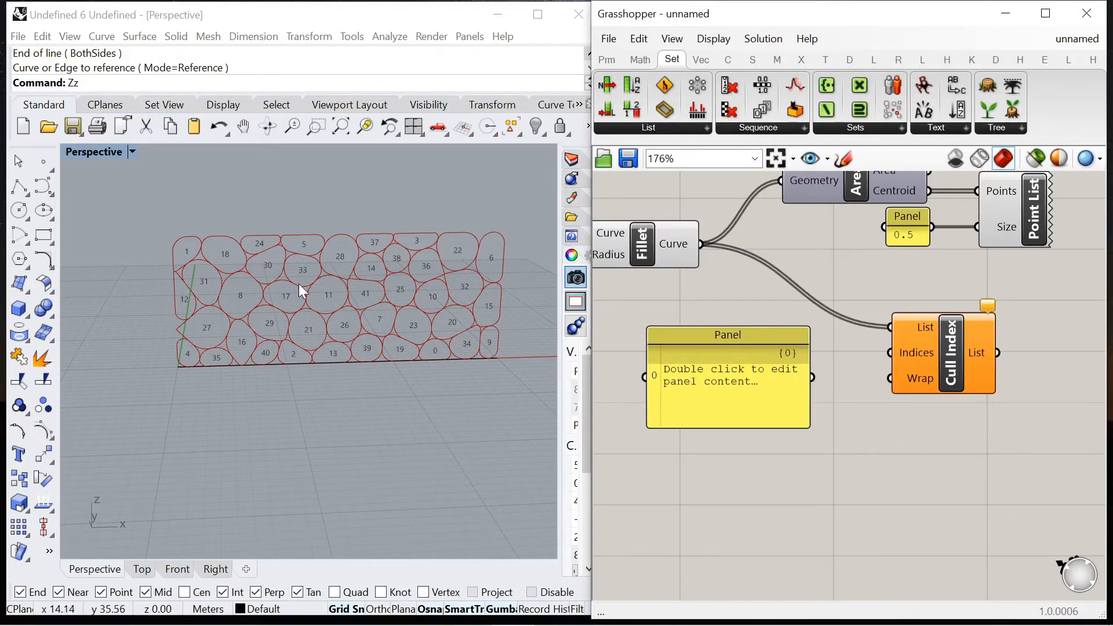
# Enter 1, 12, 13, 26 and 39 on separate lines in the panel and connect it to Cull Index's Indices input
pyautogui.scroll(2, 287, 336)
pyautogui.doubleClick(677, 376)
pyautogui.write('1 ')
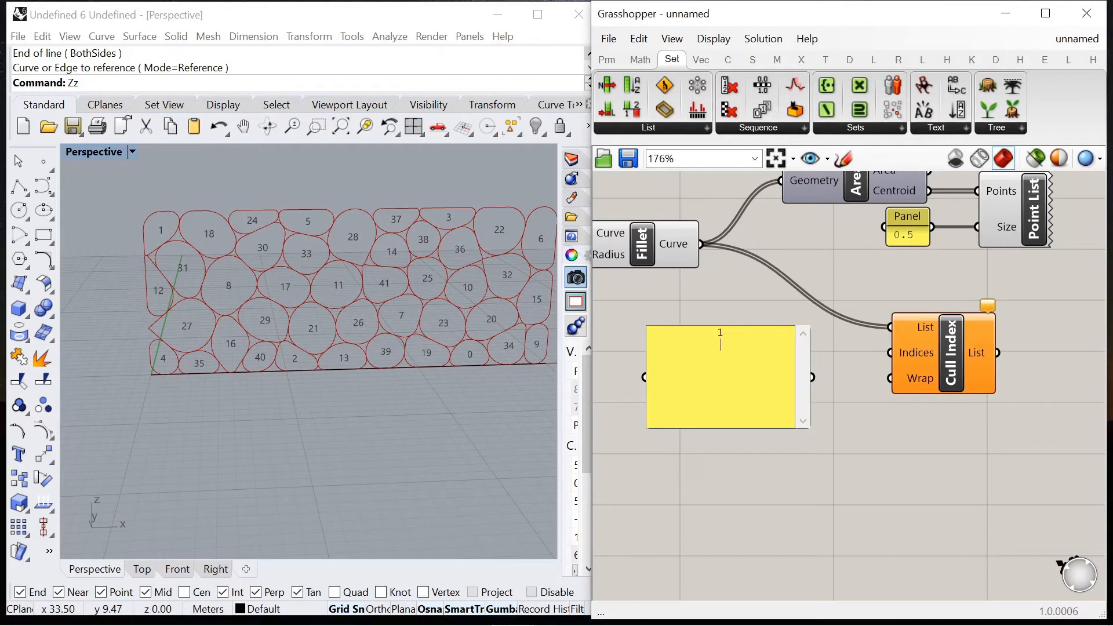
pyautogui.write('12')
pyautogui.press('Return')
pyautogui.write('13')
pyautogui.click(844, 489)
pyautogui.moveTo(812, 377); pyautogui.dragTo(881, 356)
# Turn off the Fillet component's preview so only the culled cell curves are displayed
pyautogui.click(942, 342)
pyautogui.click(909, 283)
pyautogui.scroll(-1, 922, 272)
pyautogui.click(929, 263)
pyautogui.rightClick(888, 196)
pyautogui.click(628, 276)
pyautogui.rightClick(635, 204)
pyautogui.click(687, 229)
pyautogui.click(686, 227)
pyautogui.moveTo(352, 381); pyautogui.dragTo(316, 362, button='right')
# Enlarge the index panel and append the indices 6, 22, 37, 28, 5 and 24 on separate lines
pyautogui.moveTo(684, 438); pyautogui.dragTo(679, 494)
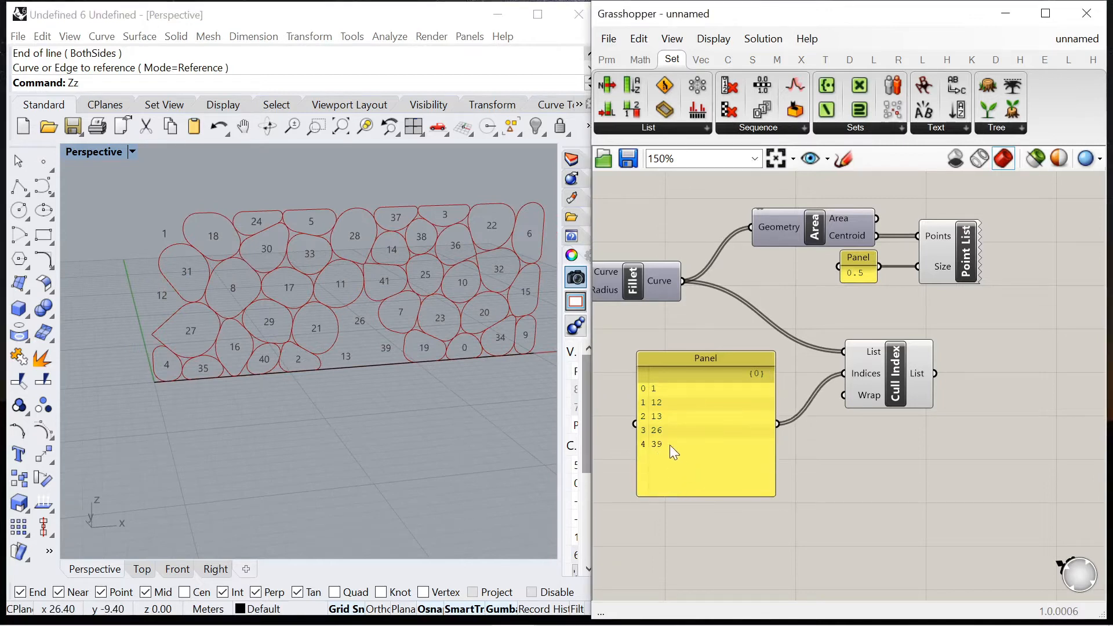
pyautogui.doubleClick(669, 444)
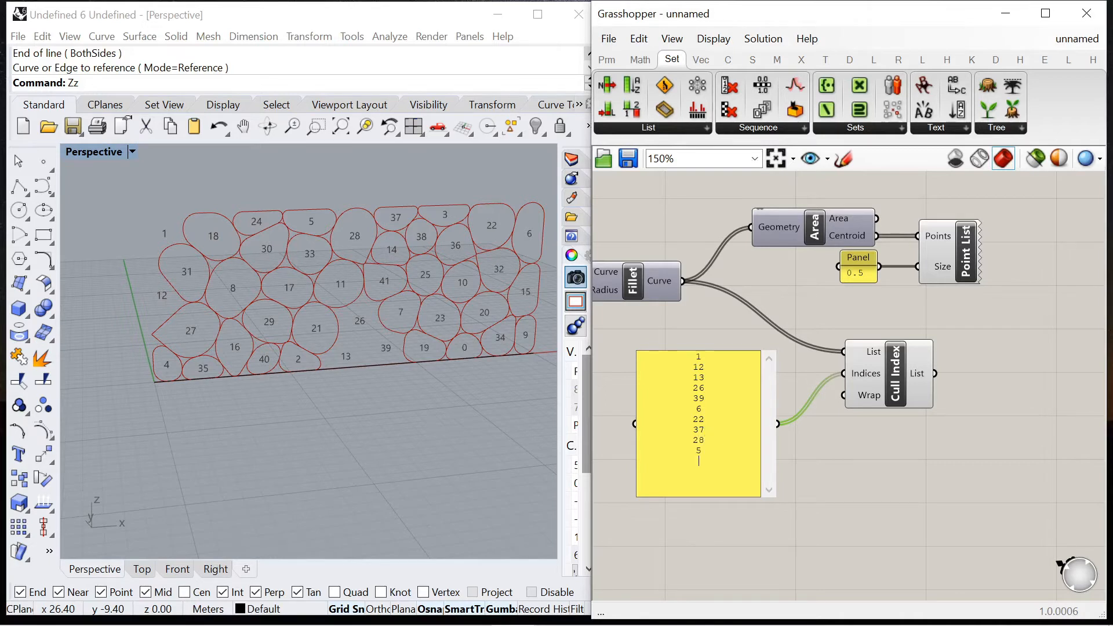
pyautogui.click(933, 496)
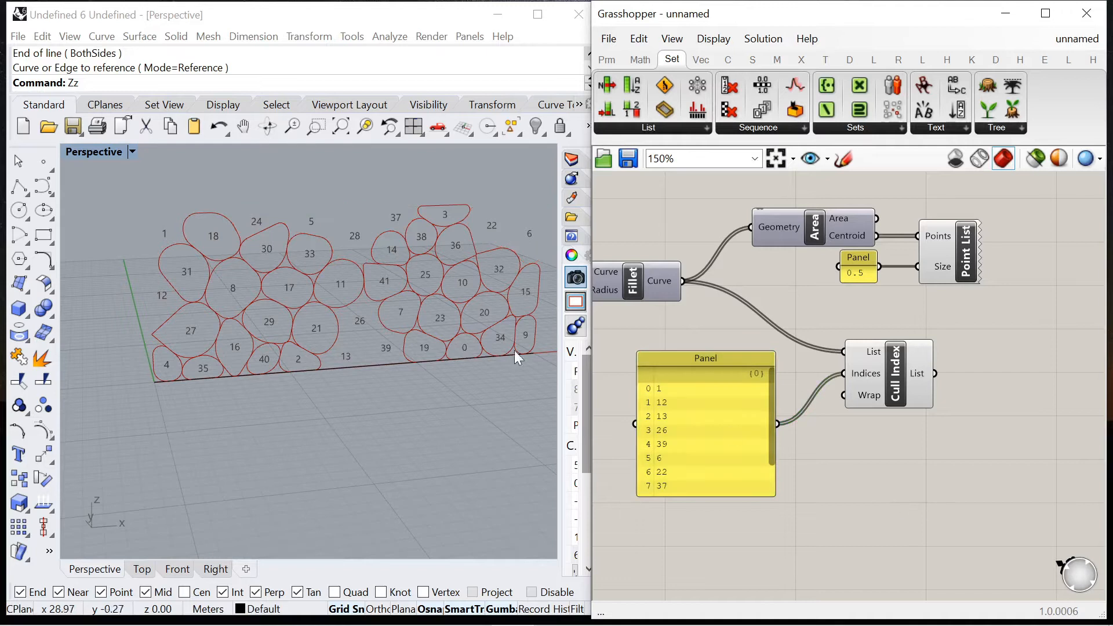
pyautogui.moveTo(417, 293)
pyautogui.mouseDown(button='right')
pyautogui.moveTo(410, 278)
pyautogui.moveTo(343, 288)
pyautogui.moveTo(416, 290)
pyautogui.mouseUp(button='right')
pyautogui.scroll(-2, 612, 386)
pyautogui.scroll(2, 878, 388)
# Add an Extrude component and connect Cull Index's List output to its Base input
pyautogui.doubleClick(895, 408)
pyautogui.write('extru')
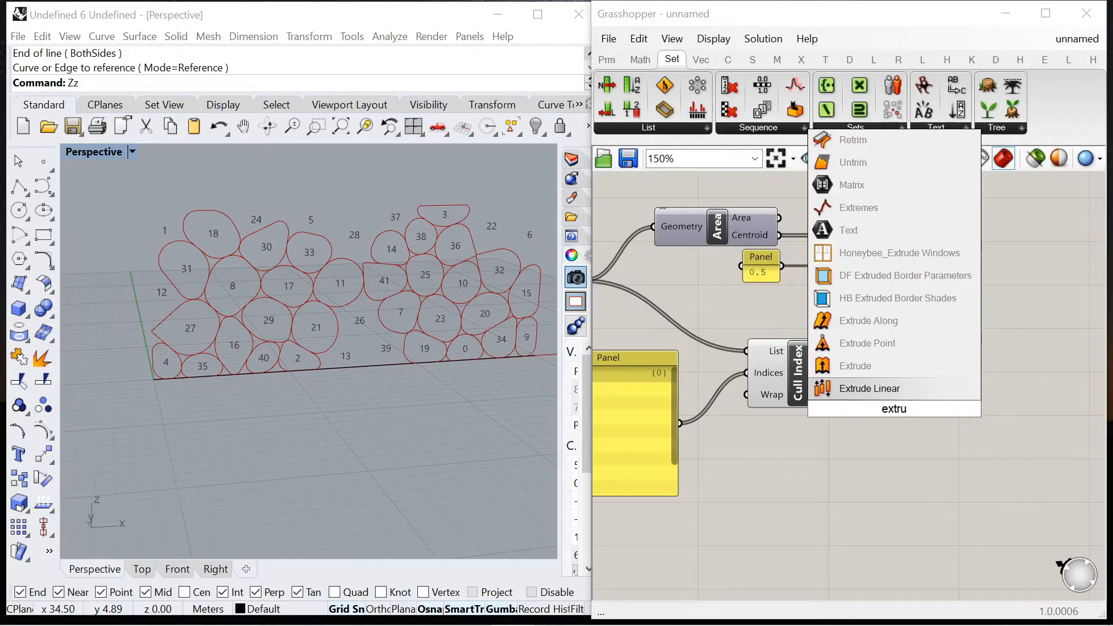
pyautogui.write('de')
pyautogui.press('Return')
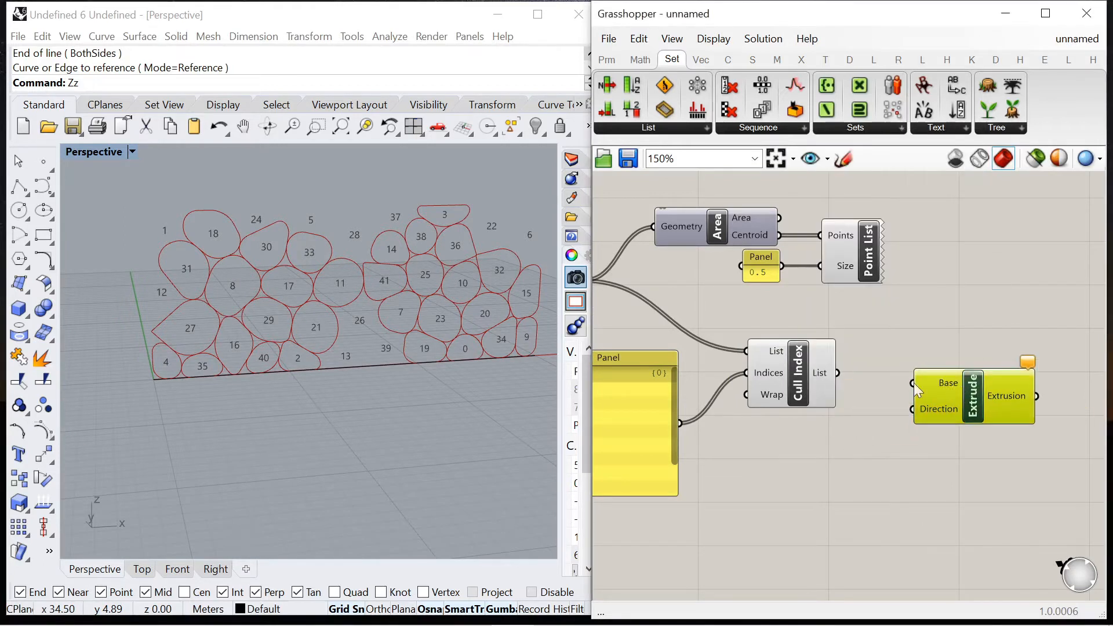
pyautogui.moveTo(837, 373); pyautogui.dragTo(1000, 395)
# Add a Unit Y vector component and connect it to the cell Extrude's Direction input
pyautogui.scroll(-3, 836, 401)
pyautogui.scroll(2, 910, 402)
pyautogui.click(840, 479)
pyautogui.doubleClick(841, 479)
pyautogui.write('unit y')
pyautogui.press('Return')
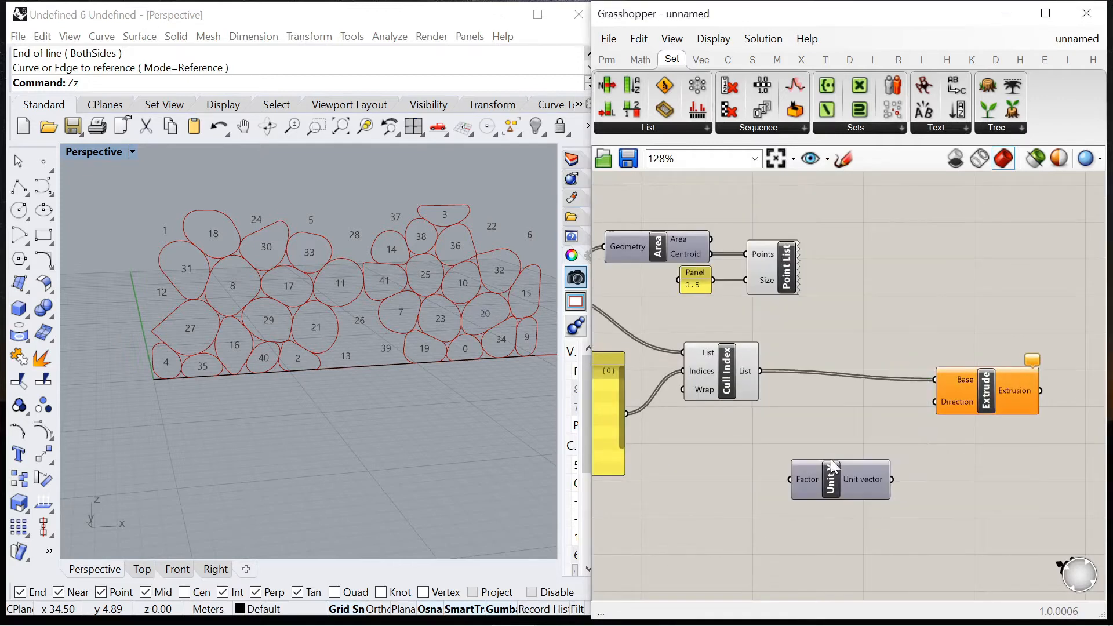
pyautogui.moveTo(892, 480); pyautogui.dragTo(1000, 398)
pyautogui.moveTo(201, 374); pyautogui.dragTo(259, 386, button='right')
pyautogui.scroll(3, 846, 447)
# Insert a Negative component between Unit Y and the Extrude's Direction input to reverse the extrusion, and align the components
pyautogui.moveTo(855, 466); pyautogui.dragTo(841, 445)
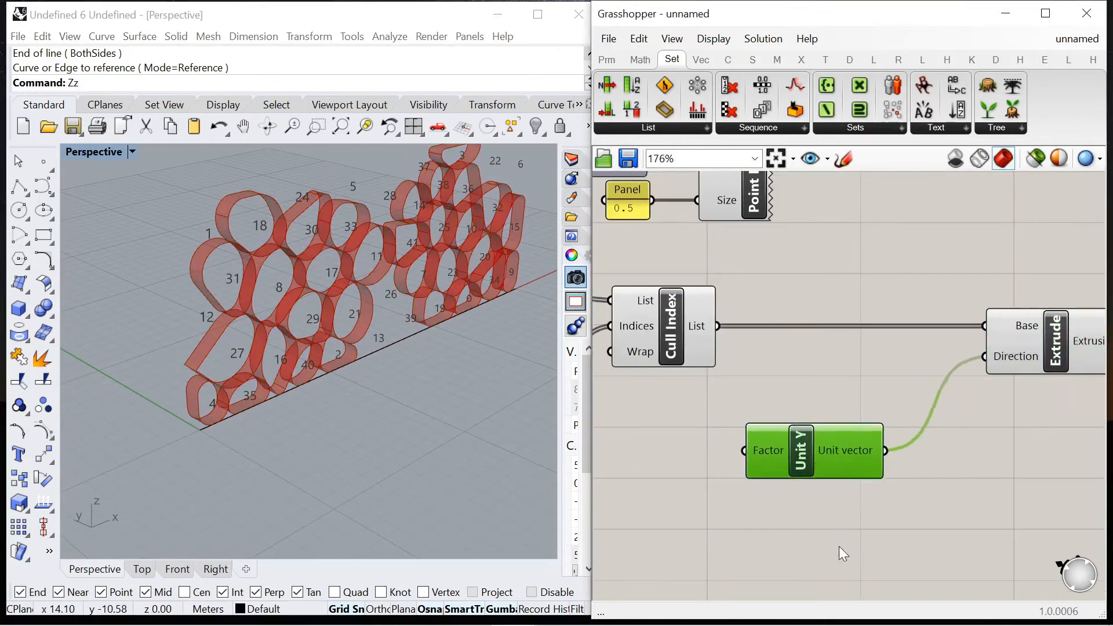
pyautogui.doubleClick(840, 537)
pyautogui.write('negative')
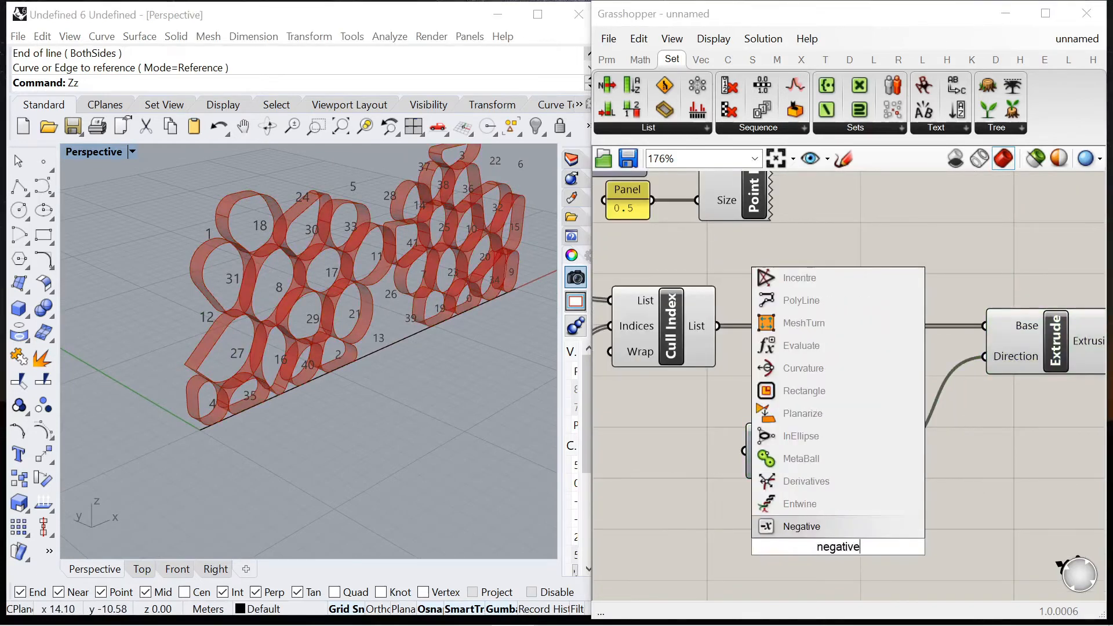
pyautogui.press('Return')
pyautogui.moveTo(885, 451); pyautogui.dragTo(781, 546)
pyautogui.moveTo(895, 547); pyautogui.dragTo(984, 356)
pyautogui.scroll(-3, 844, 387)
pyautogui.moveTo(862, 371); pyautogui.dragTo(993, 371)
pyautogui.moveTo(706, 514); pyautogui.dragTo(868, 434)
pyautogui.moveTo(682, 452); pyautogui.dragTo(739, 440)
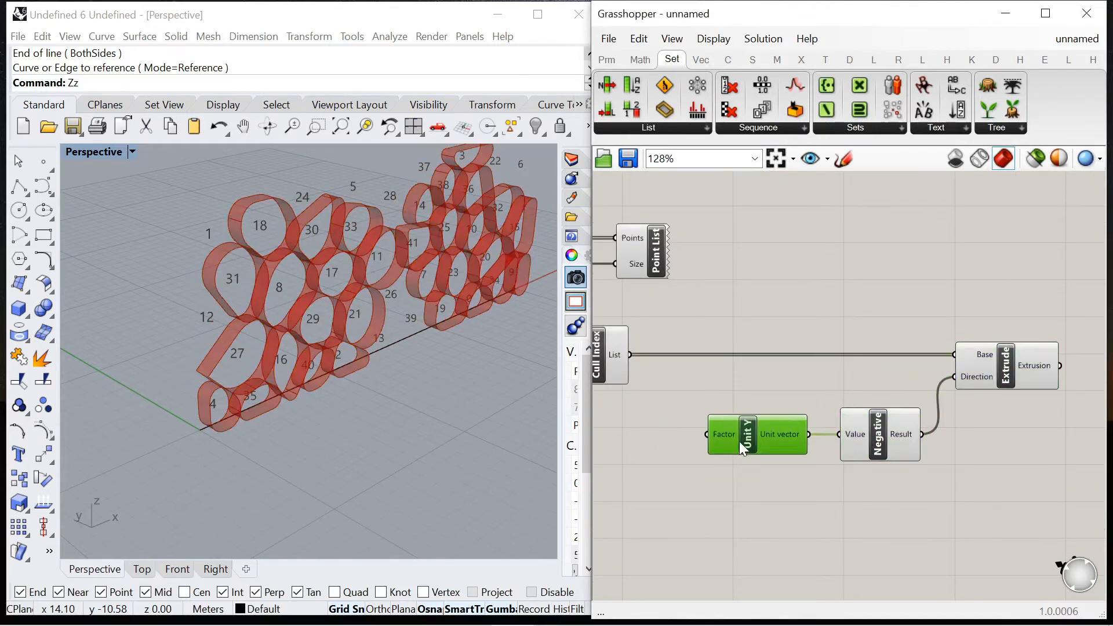
# Add a number slider set to 0.6 and connect it to Unit Y's Factor input as the cell depth
pyautogui.doubleClick(678, 499)
pyautogui.write('0<1')
pyautogui.press('Return')
pyautogui.scroll(-3, 903, 475)
pyautogui.moveTo(989, 511); pyautogui.dragTo(906, 444)
pyautogui.click(835, 470)
pyautogui.scroll(3, 822, 480)
pyautogui.moveTo(829, 494); pyautogui.dragTo(900, 429)
pyautogui.moveTo(715, 495); pyautogui.dragTo(855, 448)
pyautogui.scroll(3, 823, 441)
pyautogui.scroll(-2, 336, 323)
# Remove index 28 from the cull index panel
pyautogui.moveTo(324, 280); pyautogui.dragTo(290, 262, button='right')
pyautogui.scroll(-6, 904, 345)
pyautogui.scroll(4, 725, 313)
pyautogui.doubleClick(764, 416)
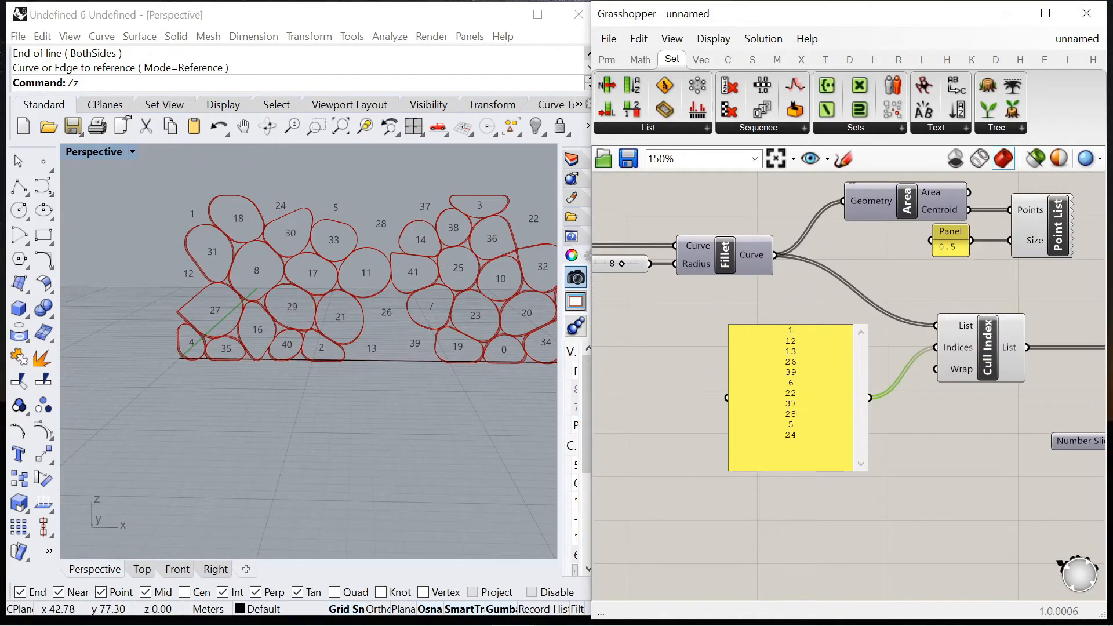
pyautogui.click(657, 434)
pyautogui.moveTo(224, 296); pyautogui.dragTo(393, 331, button='right')
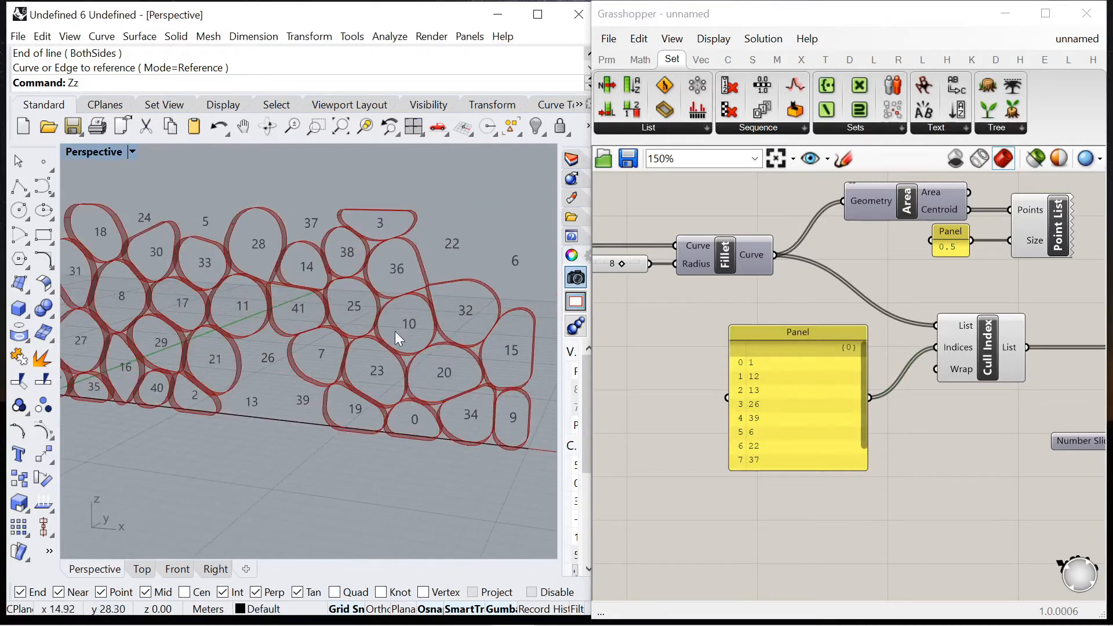
# Add a Custom Preview component and connect the cell Extrude's Extrusion output to its Geometry input
pyautogui.scroll(-3, 393, 332)
pyautogui.scroll(-3, 391, 307)
pyautogui.scroll(-3, 760, 353)
pyautogui.scroll(-5, 761, 354)
pyautogui.scroll(5, 937, 358)
pyautogui.click(914, 347)
pyautogui.click(969, 335)
pyautogui.scroll(-2, 968, 335)
pyautogui.scroll(3, 980, 383)
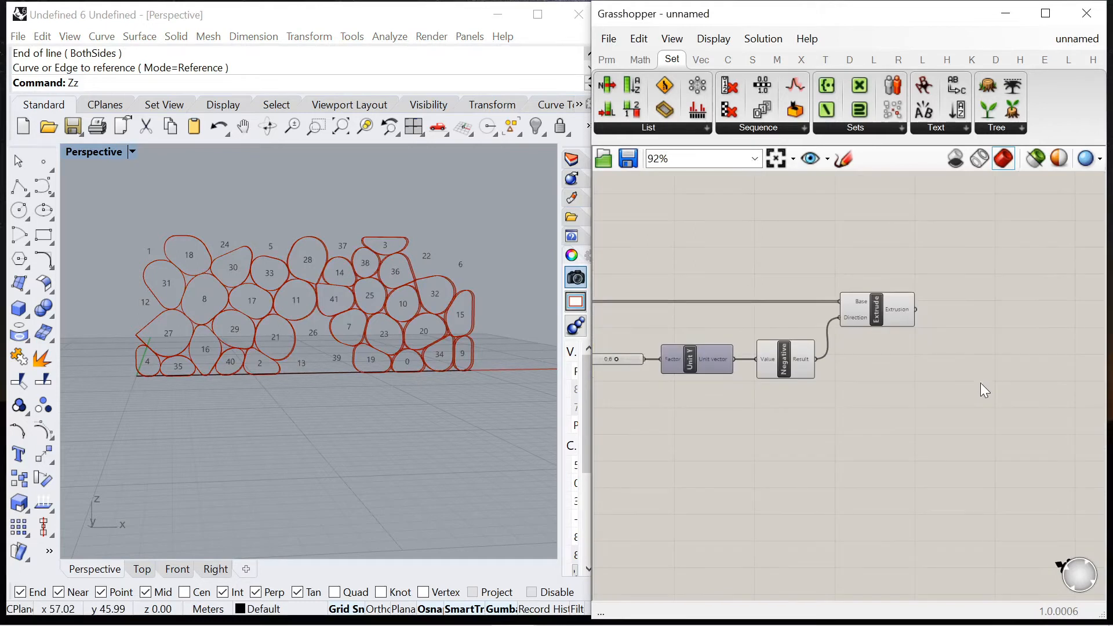
pyautogui.doubleClick(980, 390)
pyautogui.write('previe')
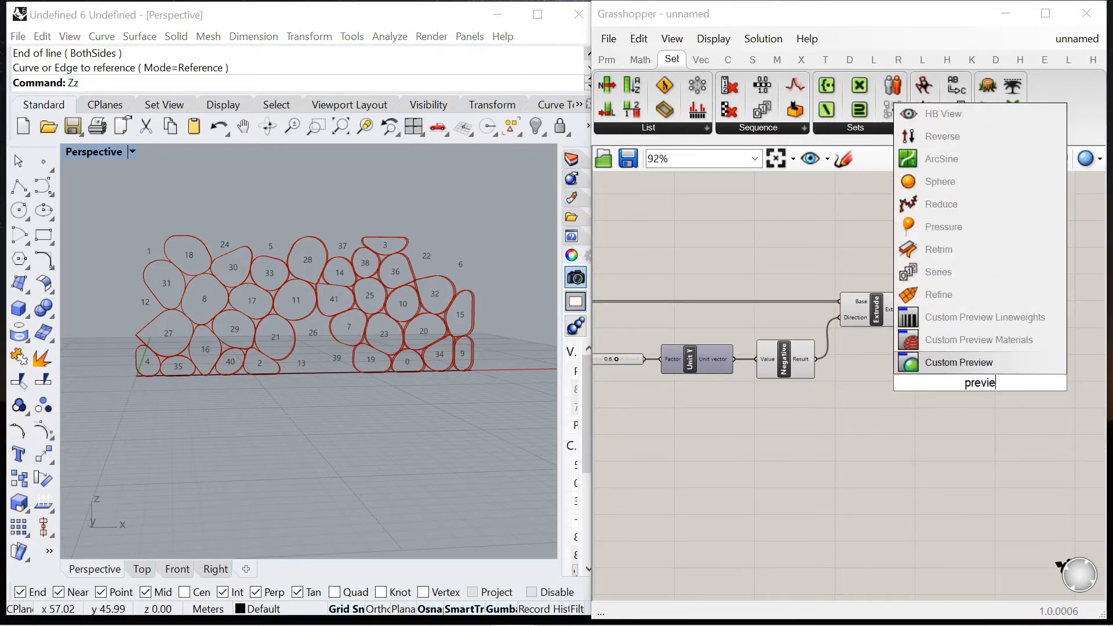
pyautogui.press('Return')
pyautogui.moveTo(961, 359); pyautogui.dragTo(991, 355)
# Add a Colour Swatch and connect it to the Custom Preview's Material input
pyautogui.doubleClick(924, 371)
pyautogui.write('swatch')
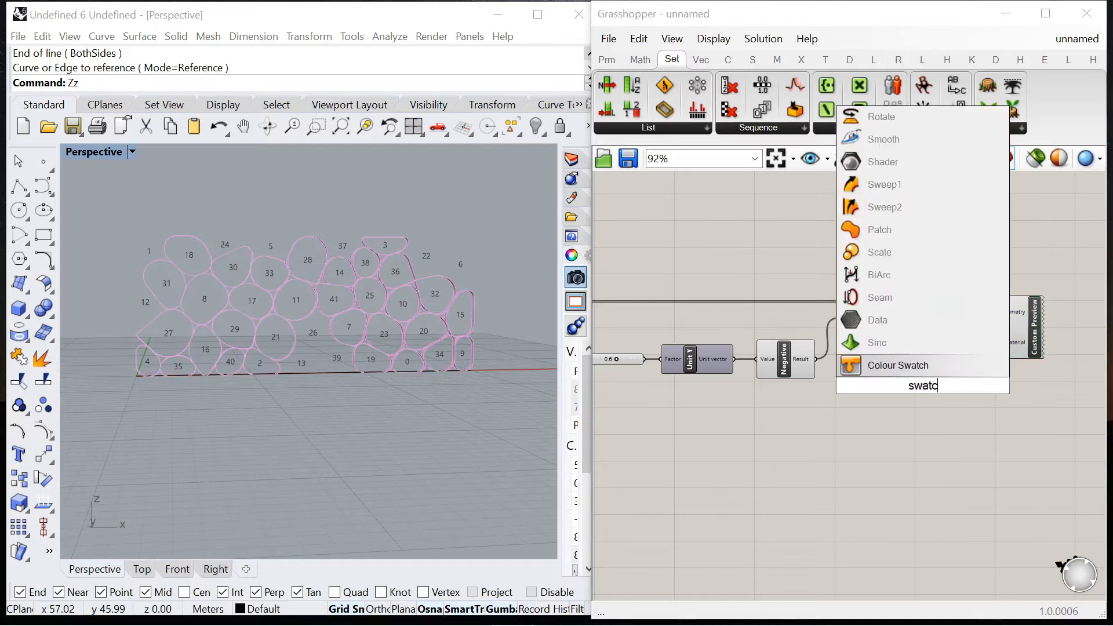
pyautogui.press('Return')
pyautogui.scroll(4, 959, 409)
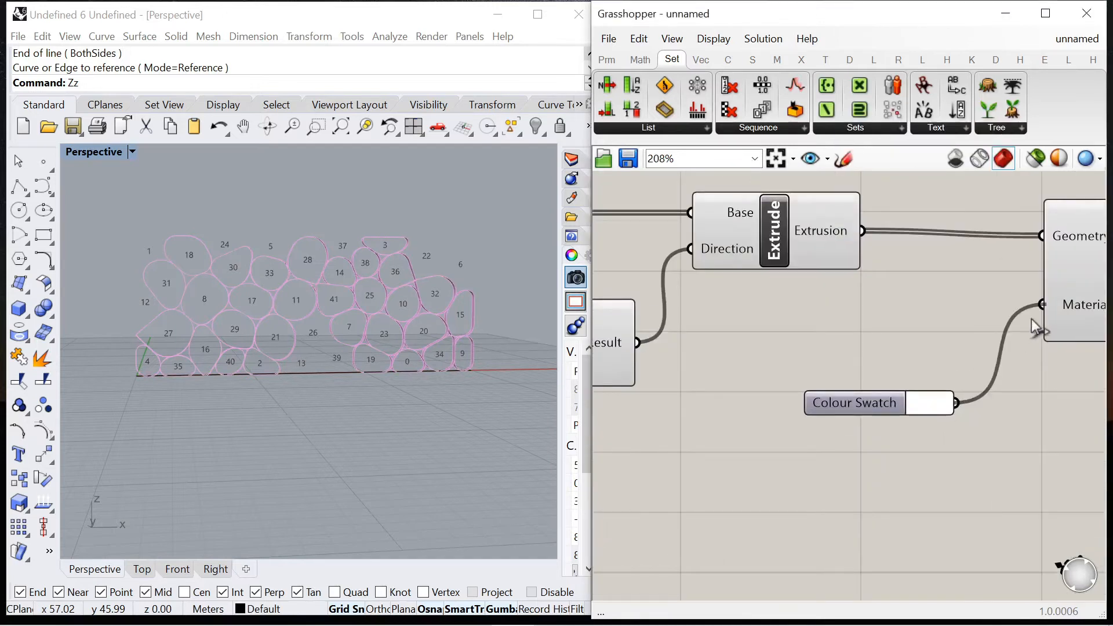
# Set the cells' colour swatch to yellow-green
pyautogui.click(930, 403)
pyautogui.moveTo(1053, 506); pyautogui.dragTo(1066, 473)
pyautogui.moveTo(1055, 379); pyautogui.dragTo(972, 400)
pyautogui.moveTo(151, 328); pyautogui.dragTo(213, 311, button='right')
pyautogui.scroll(7, 273, 294)
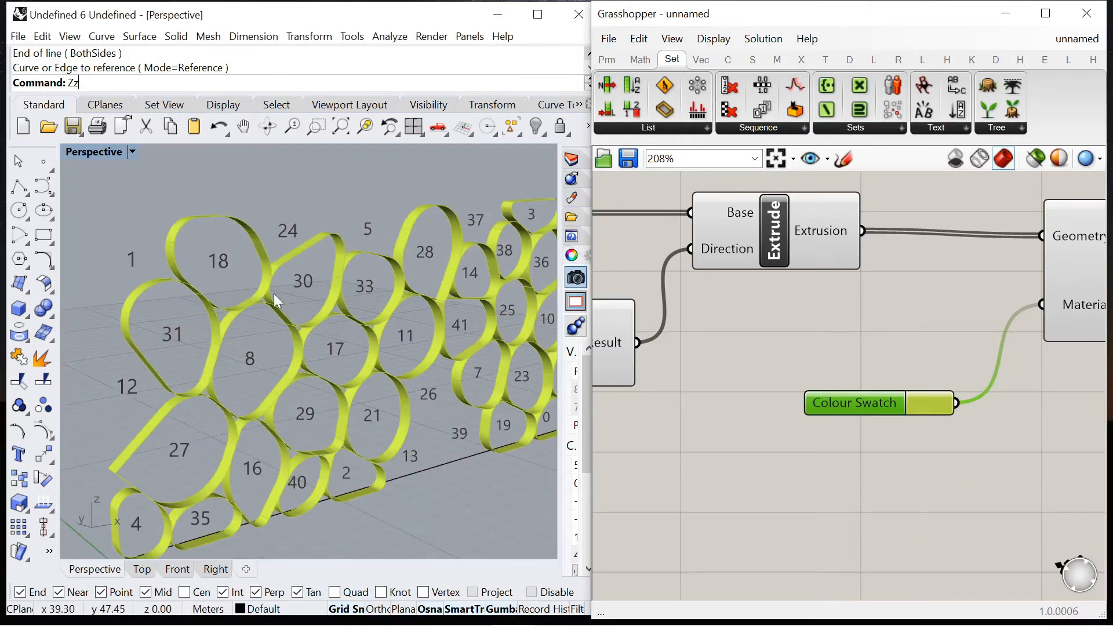
# Turn off the Point List's preview to hide the cell numbers
pyautogui.click(832, 364)
pyautogui.scroll(-5, 803, 356)
pyautogui.moveTo(908, 394); pyautogui.dragTo(964, 322)
pyautogui.click(958, 405)
pyautogui.scroll(-4, 958, 405)
pyautogui.scroll(5, 733, 311)
pyautogui.rightClick(744, 226)
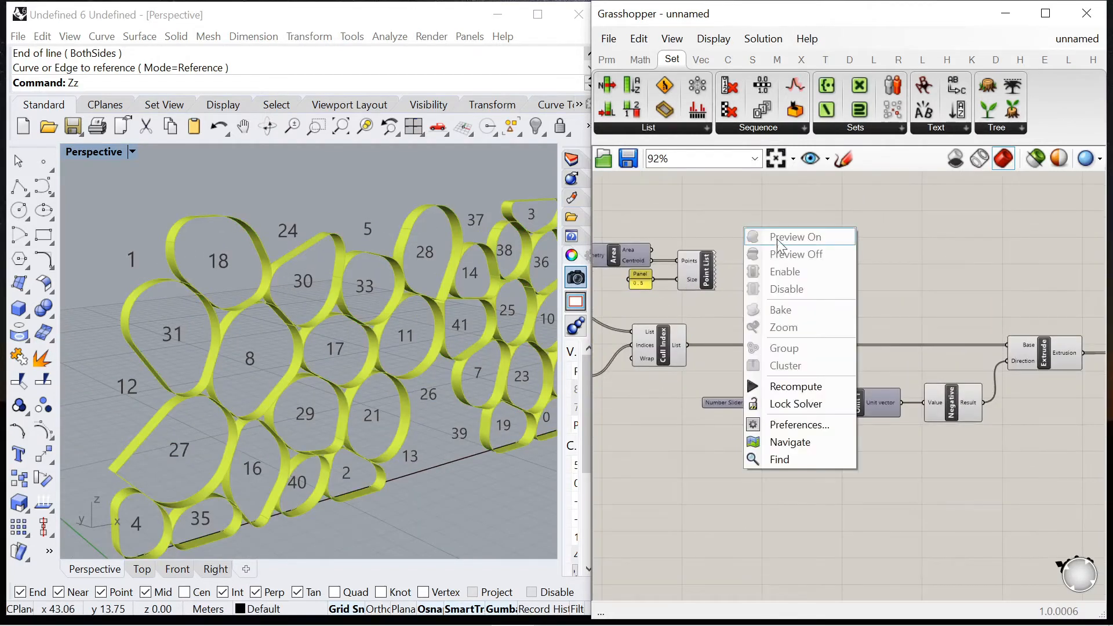
pyautogui.click(690, 267)
pyautogui.rightClick(739, 210)
pyautogui.click(778, 234)
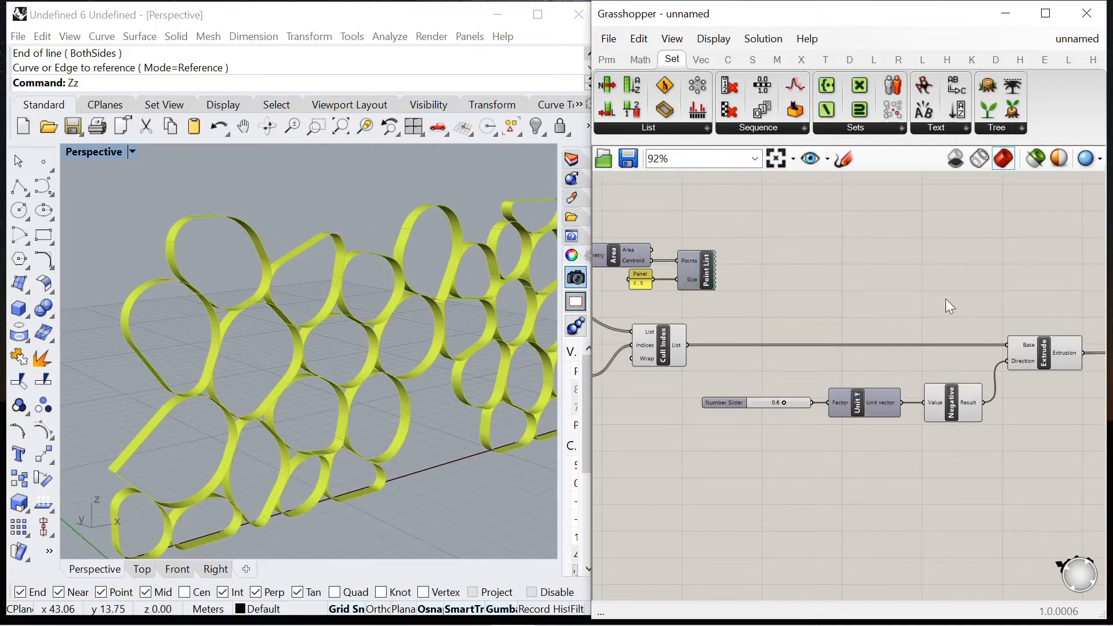
# Select the components upstream of the Custom Preview and turn off their preview
pyautogui.scroll(-8, 810, 317)
pyautogui.scroll(10, 809, 316)
pyautogui.moveTo(876, 284); pyautogui.dragTo(869, 314)
pyautogui.scroll(-3, 189, 316)
pyautogui.moveTo(193, 305); pyautogui.dragTo(349, 354, button='right')
pyautogui.scroll(-5, 741, 351)
pyautogui.scroll(-7, 741, 351)
pyautogui.scroll(4, 972, 346)
pyautogui.moveTo(953, 390); pyautogui.dragTo(650, 235)
pyautogui.middleClick(832, 263)
pyautogui.click(844, 280)
pyautogui.click(910, 273)
# Turn the preview of the base Curve and its wall Extrude component back on
pyautogui.scroll(-5, 939, 277)
pyautogui.scroll(12, 710, 294)
pyautogui.scroll(-4, 724, 317)
pyautogui.scroll(3, 720, 260)
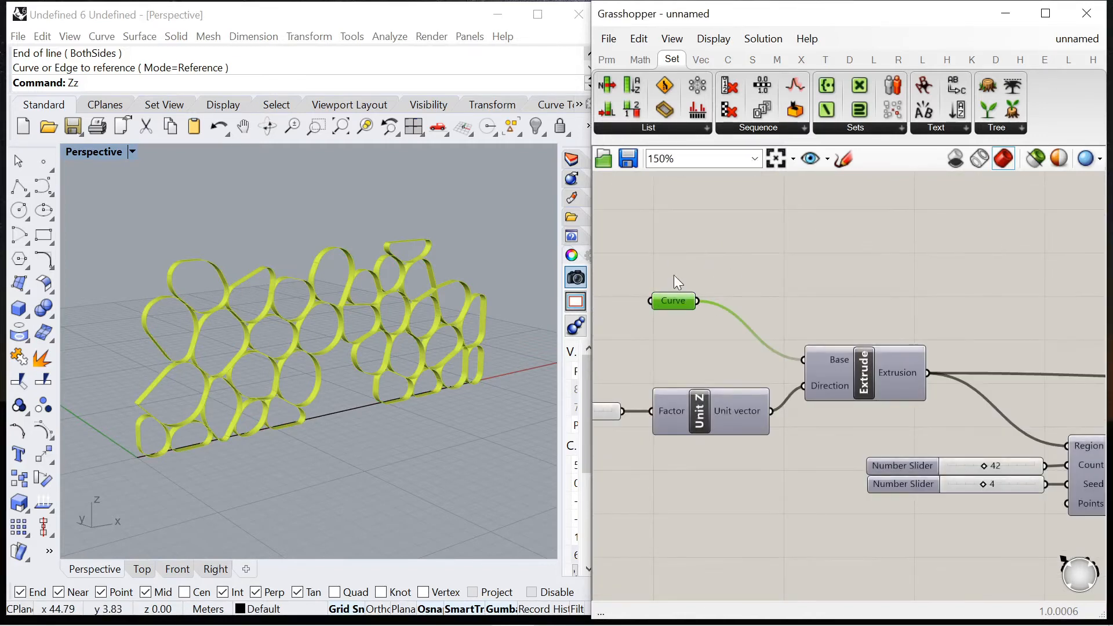
pyautogui.middleClick(661, 248)
pyautogui.click(715, 256)
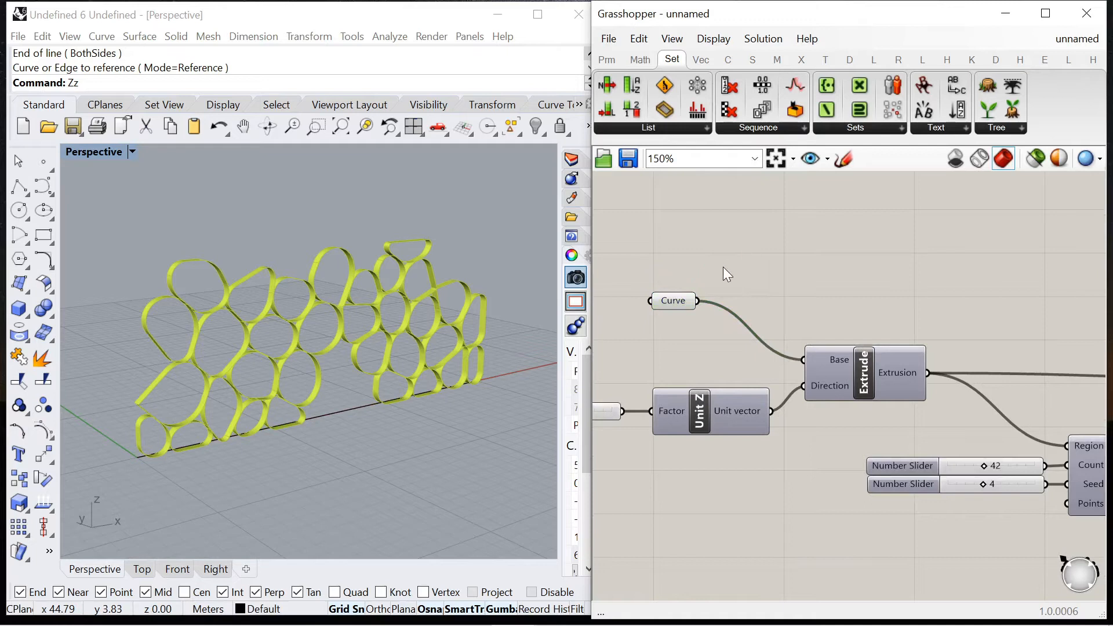
pyautogui.click(880, 367)
pyautogui.middleClick(783, 239)
pyautogui.click(819, 250)
pyautogui.click(783, 257)
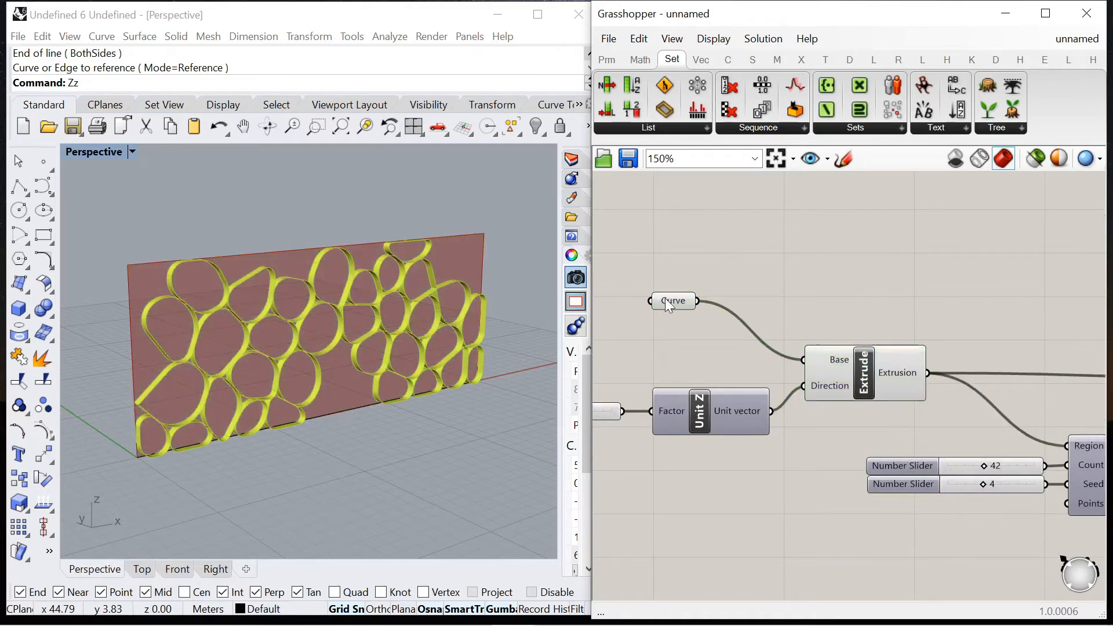
# Turn off the base Curve component's preview
pyautogui.middleClick(697, 289)
pyautogui.click(719, 318)
pyautogui.click(710, 295)
pyautogui.scroll(-5, 745, 296)
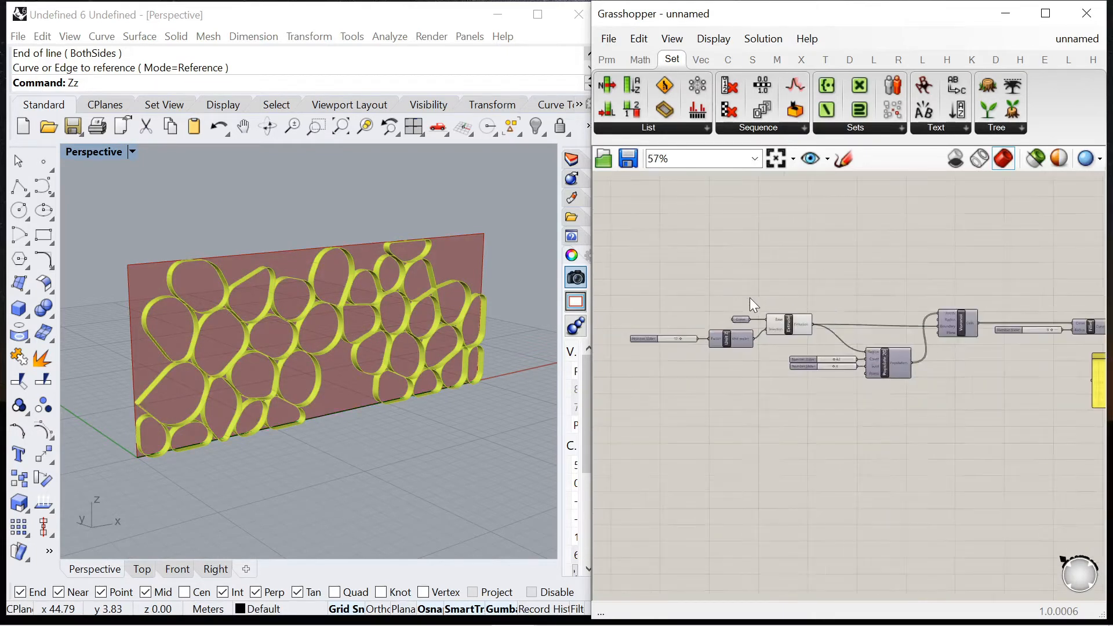
# Add a second Custom Preview and connect the wall Extrude's Extrusion output to its Geometry input
pyautogui.scroll(4, 887, 293)
pyautogui.doubleClick(823, 288)
pyautogui.write('previe')
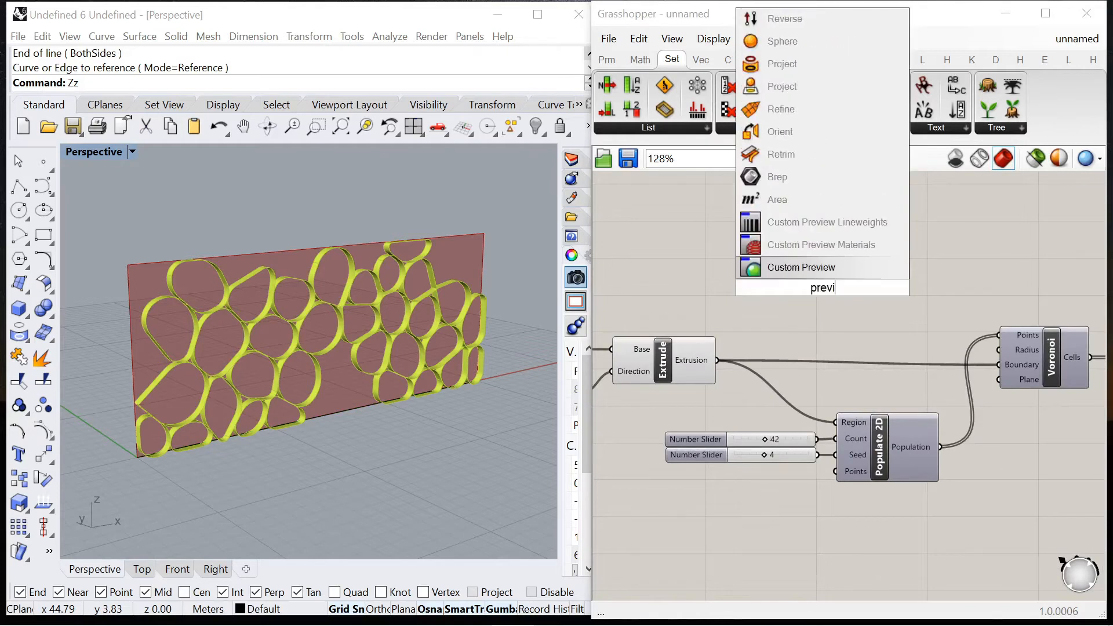
pyautogui.click(826, 269)
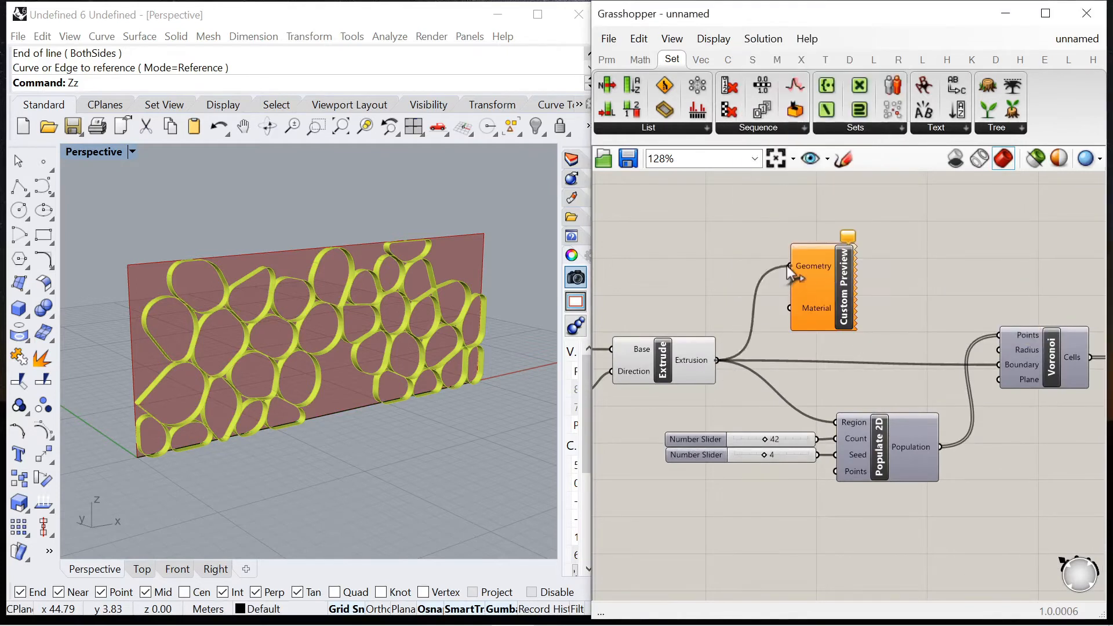
# Add a Colour Swatch and connect it to the wall Custom Preview's Material input
pyautogui.doubleClick(720, 264)
pyautogui.write('swatch')
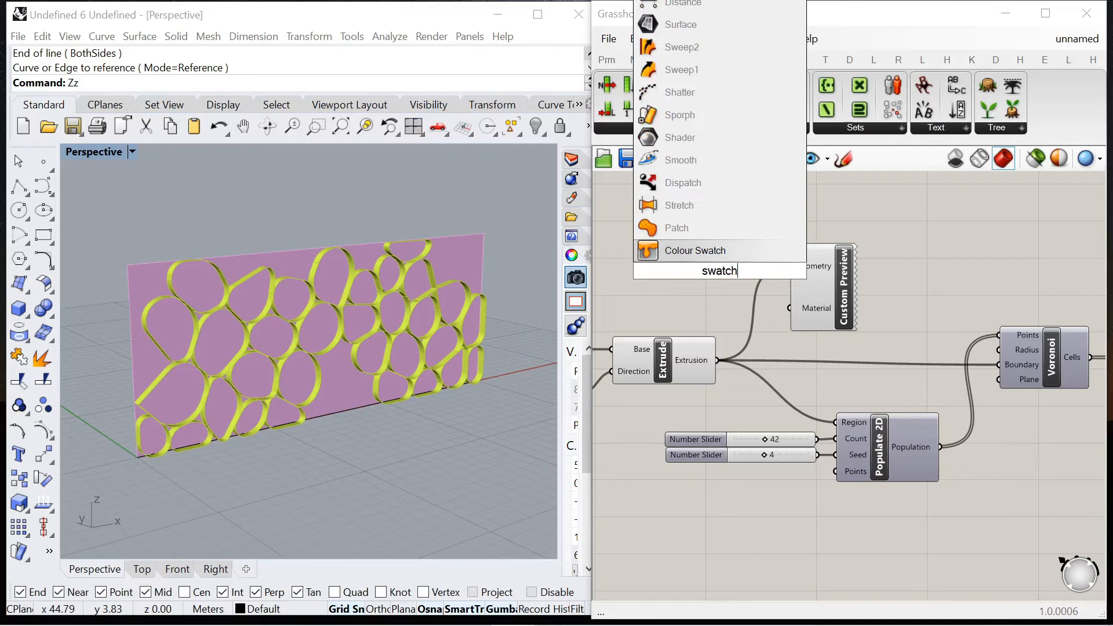
pyautogui.press('Return')
pyautogui.moveTo(788, 304); pyautogui.dragTo(789, 305)
# Set the wall's colour swatch to a semi-transparent teal by picking the hue and lowering the alpha
pyautogui.click(746, 272)
pyautogui.moveTo(870, 426); pyautogui.dragTo(904, 429)
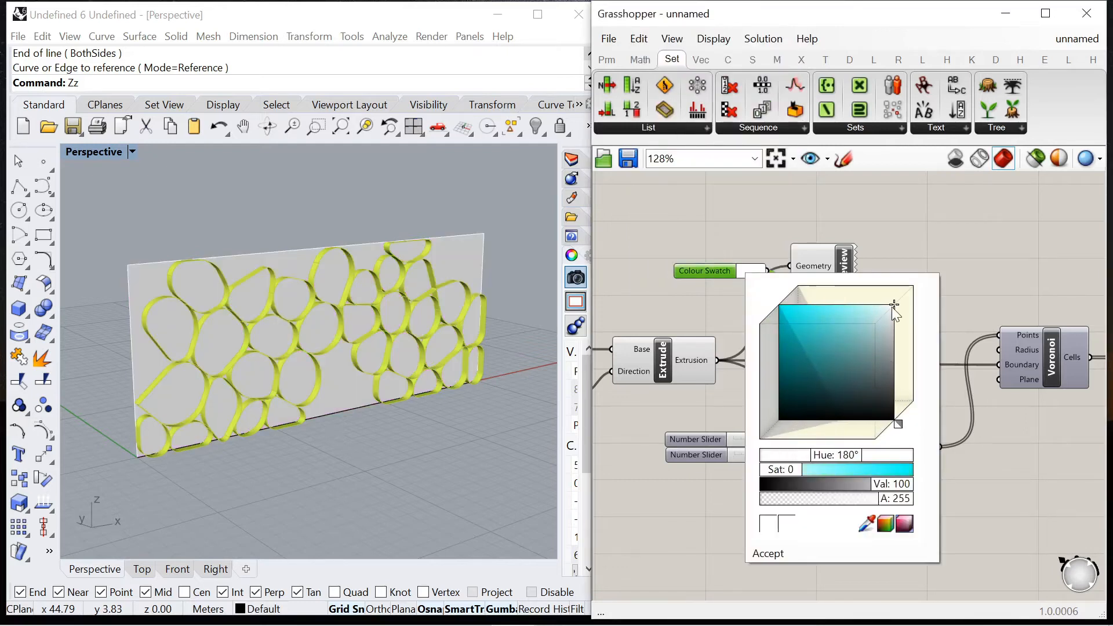
pyautogui.moveTo(893, 308); pyautogui.dragTo(810, 338)
pyautogui.moveTo(902, 503); pyautogui.dragTo(855, 509)
pyautogui.click(876, 269)
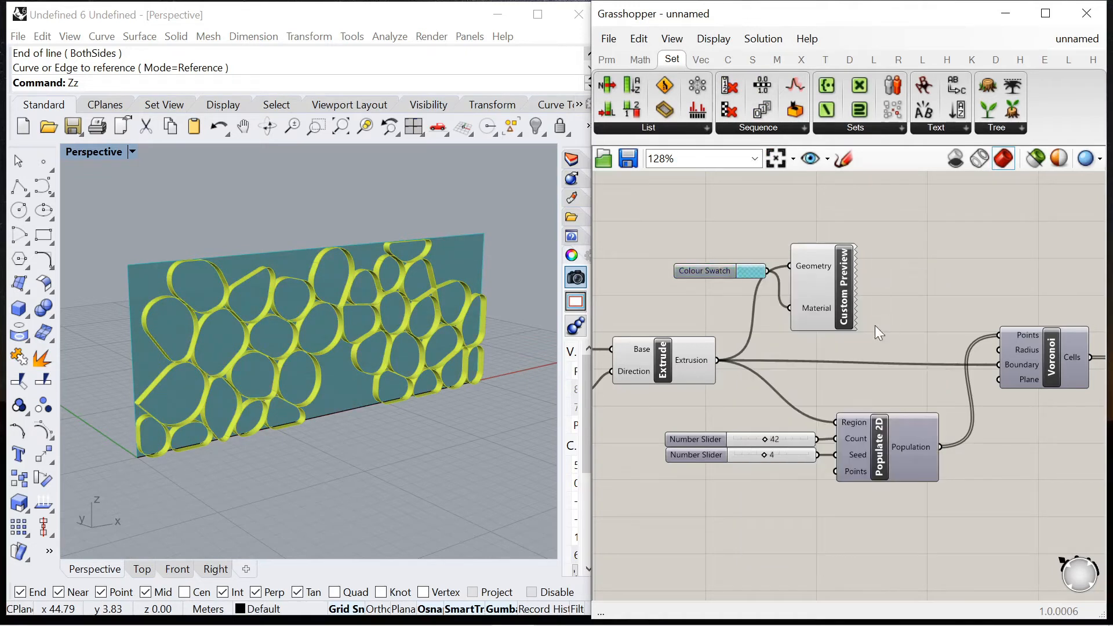
# Move the wall's Custom Preview and Colour Swatch above the Area and Point List components
pyautogui.scroll(-8, 719, 265)
pyautogui.scroll(4, 811, 302)
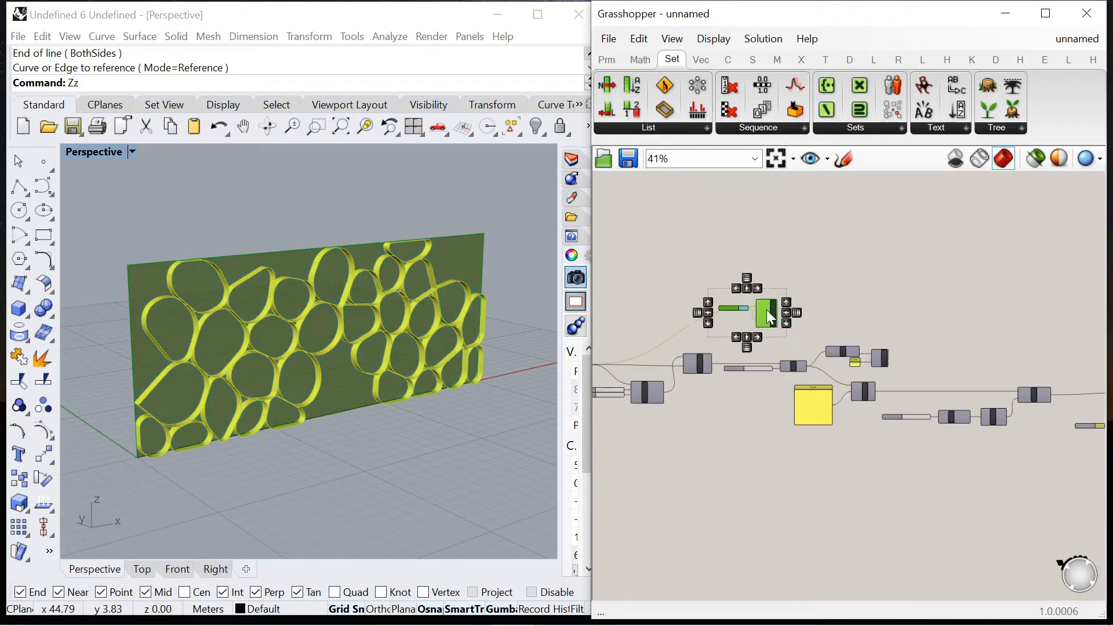
pyautogui.moveTo(766, 309); pyautogui.dragTo(857, 310)
pyautogui.click(864, 282)
pyautogui.scroll(4, 814, 305)
# Group the wall's Custom Preview and Colour Swatch
pyautogui.moveTo(798, 274); pyautogui.dragTo(952, 348)
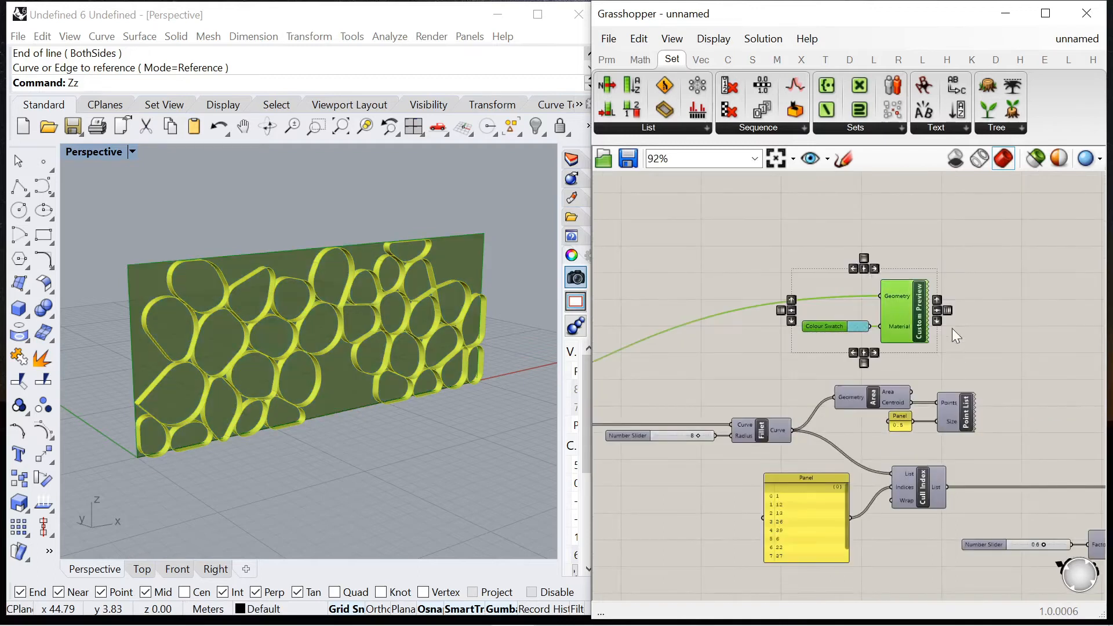
pyautogui.rightClick(859, 242)
pyautogui.click(898, 360)
pyautogui.scroll(-5, 823, 290)
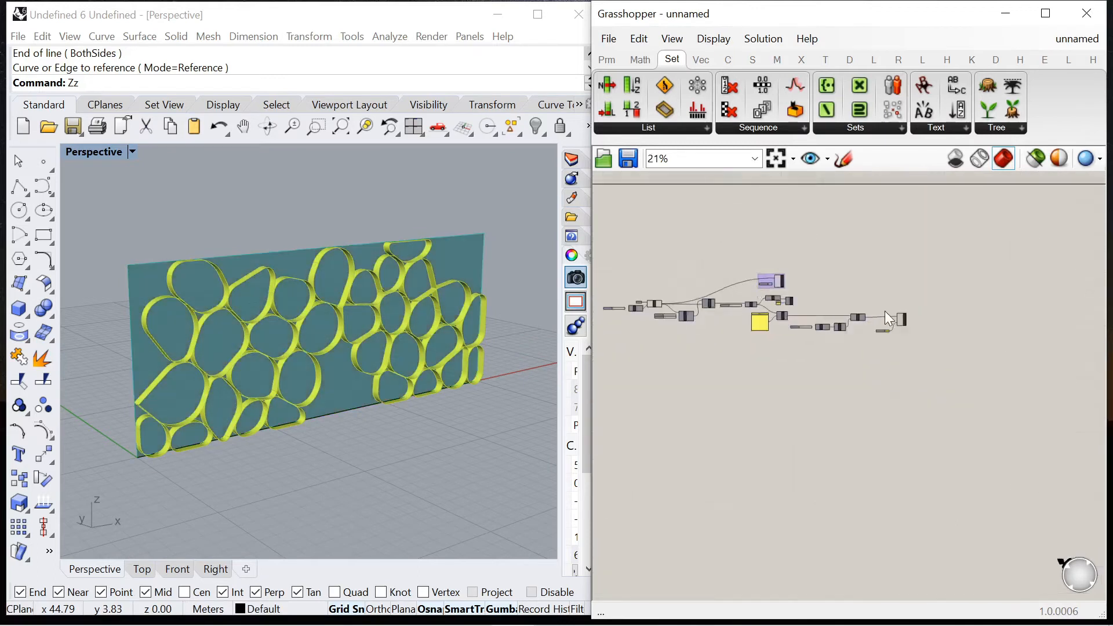
# Group the extruded cells' Custom Preview with its yellow Colour Swatch
pyautogui.scroll(5, 927, 325)
pyautogui.click(1002, 401)
pyautogui.rightClick(924, 264)
pyautogui.click(963, 287)
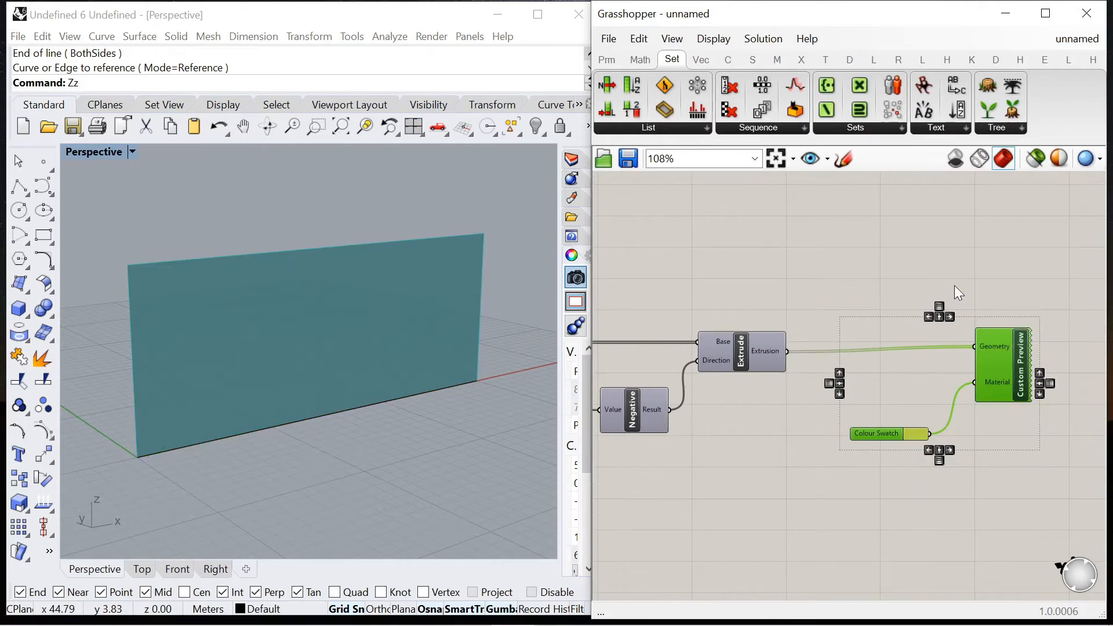
pyautogui.rightClick(906, 246)
pyautogui.click(949, 365)
# Rearrange the cells' Custom Preview and yellow Colour Swatch so the swatch sits beside the Material input
pyautogui.click(939, 450)
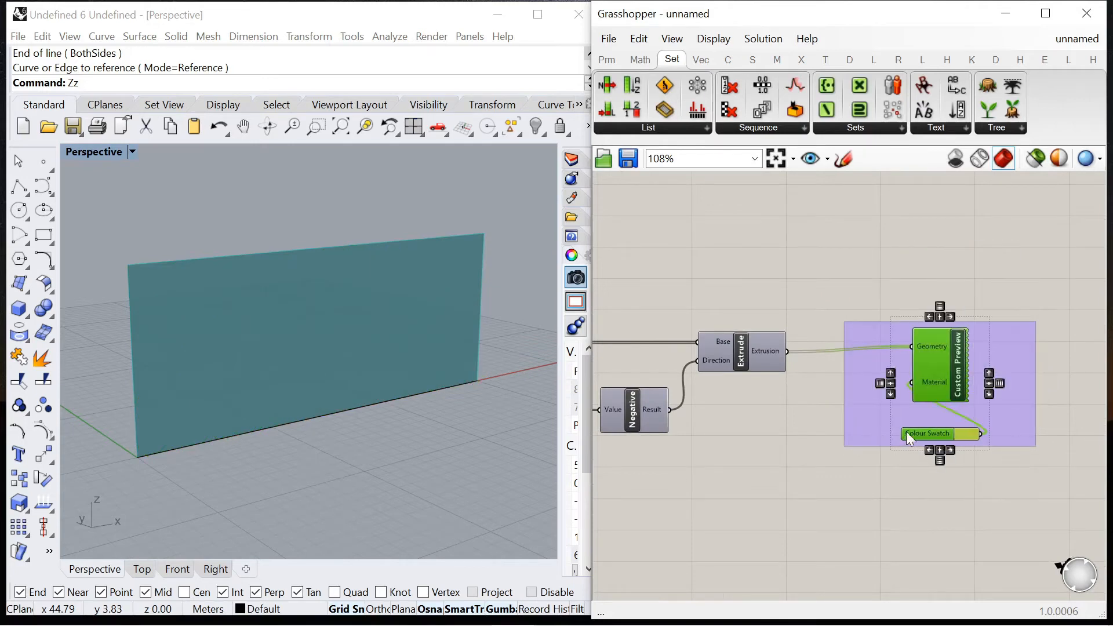
pyautogui.moveTo(932, 371); pyautogui.dragTo(985, 375)
pyautogui.moveTo(972, 437); pyautogui.dragTo(875, 391)
pyautogui.rightClick(912, 190)
pyautogui.click(942, 198)
pyautogui.click(805, 224)
# Examine the base Curve and the Extrude component that generate the facade wall at the start of the definition
pyautogui.scroll(-5, 947, 309)
pyautogui.moveTo(661, 269); pyautogui.dragTo(1089, 310, button='right')
pyautogui.scroll(5, 829, 331)
pyautogui.scroll(-4, 754, 348)
pyautogui.scroll(4, 666, 340)
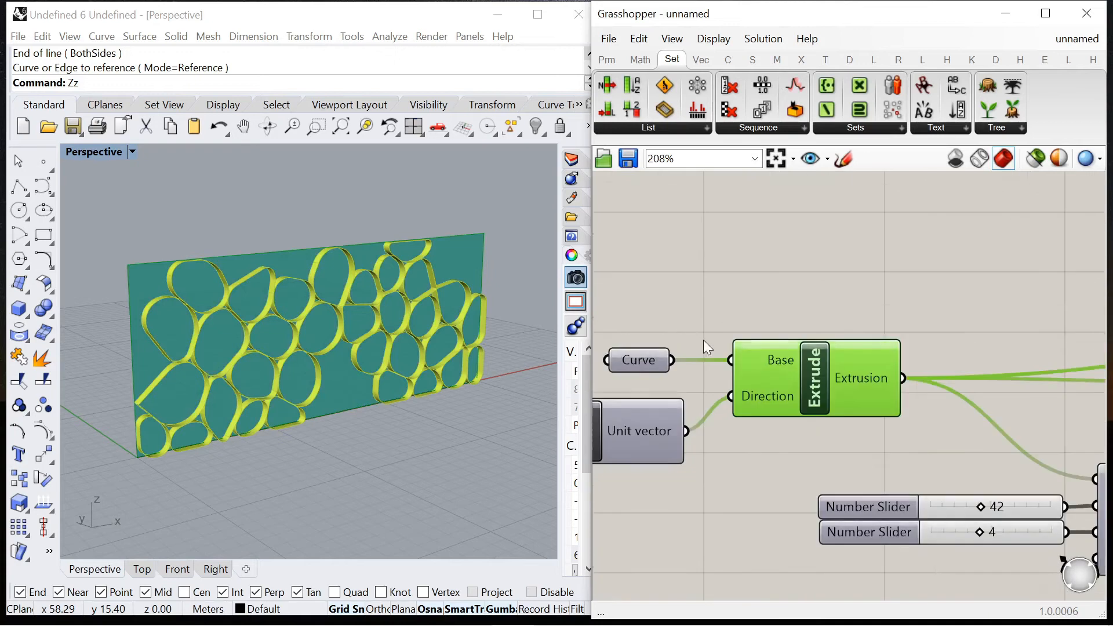
pyautogui.scroll(-2, 616, 335)
pyautogui.scroll(1, 775, 343)
pyautogui.scroll(-4, 762, 336)
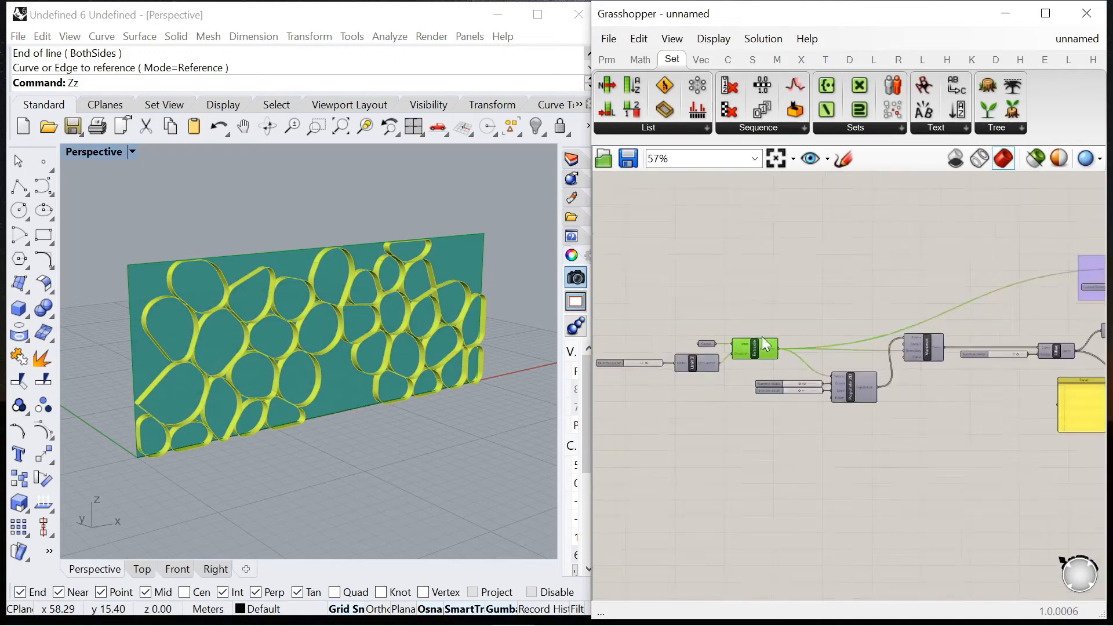
pyautogui.scroll(5, 779, 360)
pyautogui.click(783, 358)
pyautogui.moveTo(792, 353); pyautogui.dragTo(633, 353)
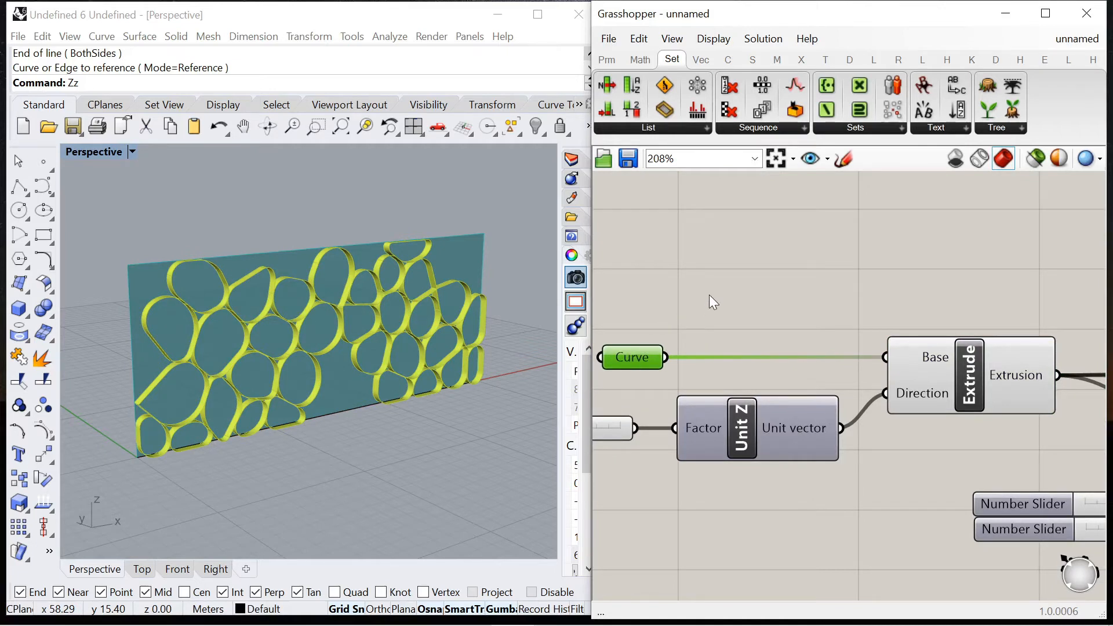
pyautogui.scroll(-1, 745, 318)
pyautogui.moveTo(683, 336); pyautogui.dragTo(692, 335)
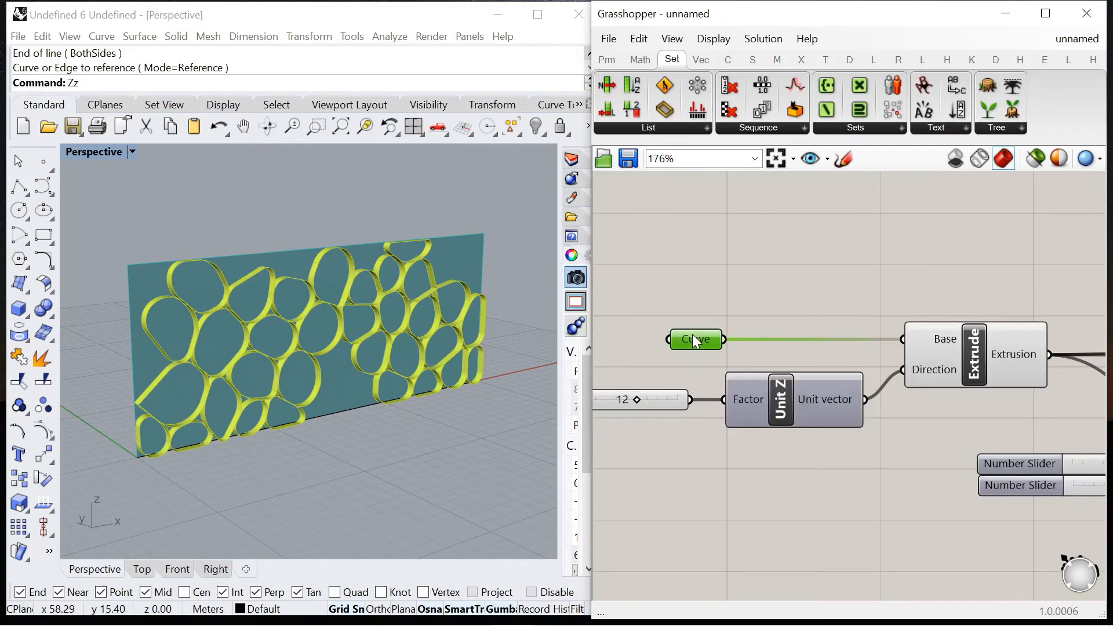
pyautogui.click(742, 264)
pyautogui.click(813, 339)
pyautogui.scroll(-8, 726, 331)
pyautogui.scroll(8, 806, 338)
pyautogui.click(738, 356)
# Add a Curve parameter above the wall's Extrude and connect the Extrusion output to it
pyautogui.doubleClick(726, 271)
pyautogui.write('curve')
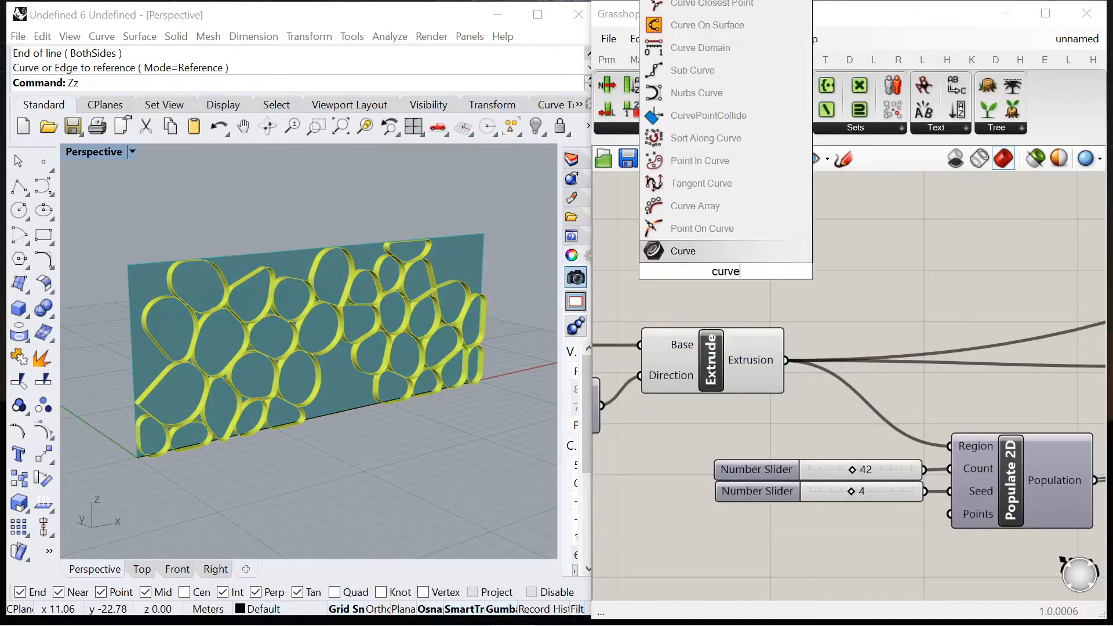
pyautogui.click(702, 254)
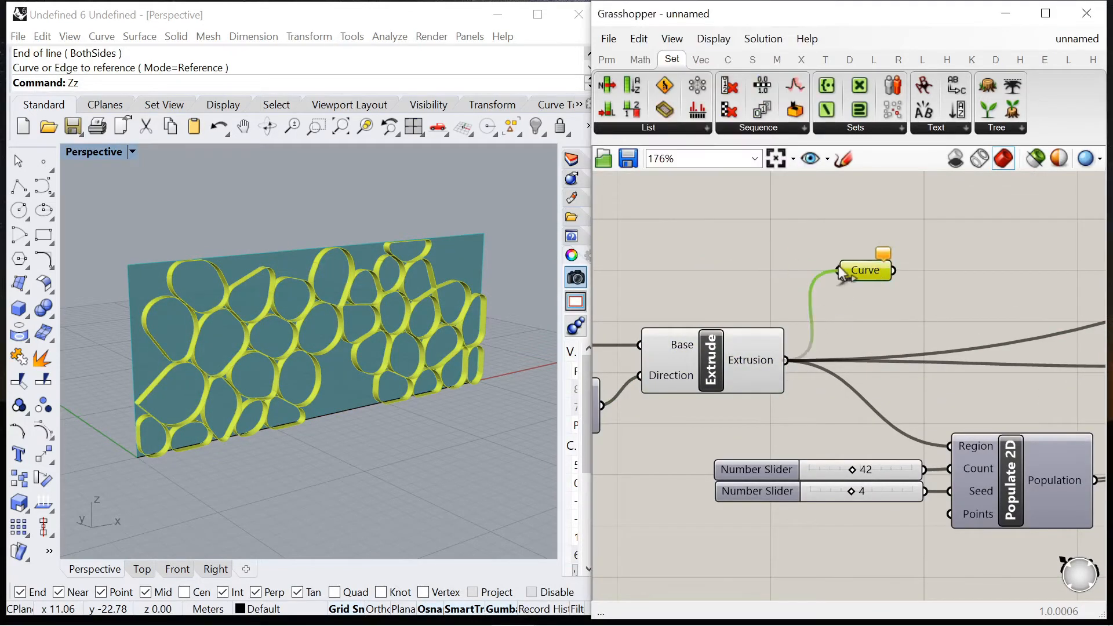
pyautogui.moveTo(842, 272); pyautogui.dragTo(840, 271)
# Add a second Extrude component and place it beside the new Curve parameter
pyautogui.scroll(-6, 774, 328)
pyautogui.scroll(3, 664, 371)
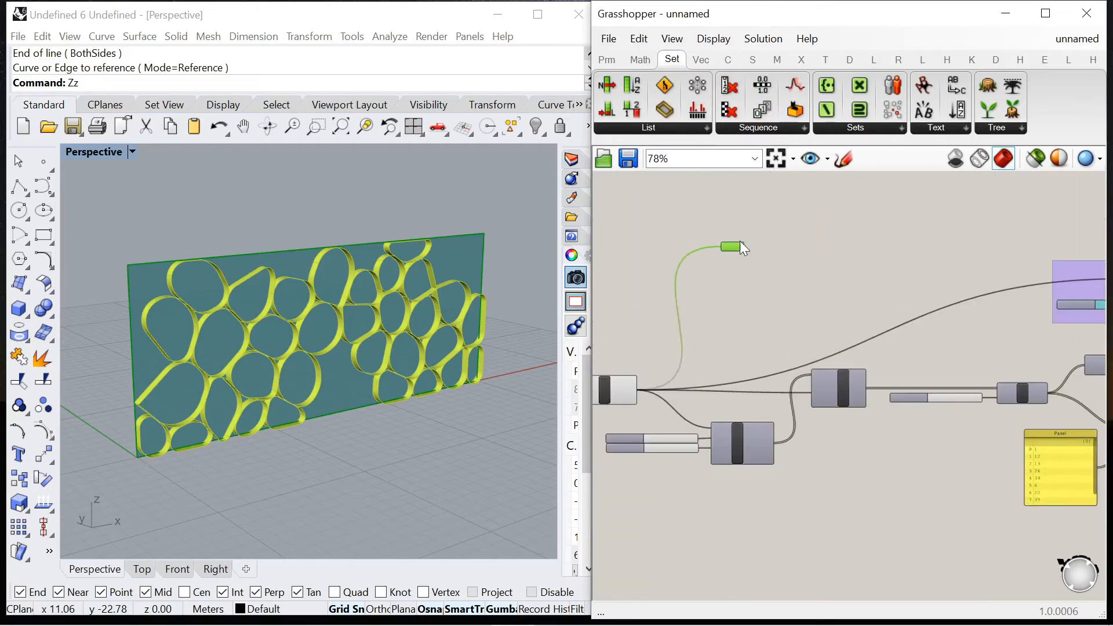
pyautogui.scroll(4, 792, 209)
pyautogui.doubleClick(824, 249)
pyautogui.write('extrude')
pyautogui.click(792, 240)
pyautogui.moveTo(792, 238); pyautogui.dragTo(931, 253)
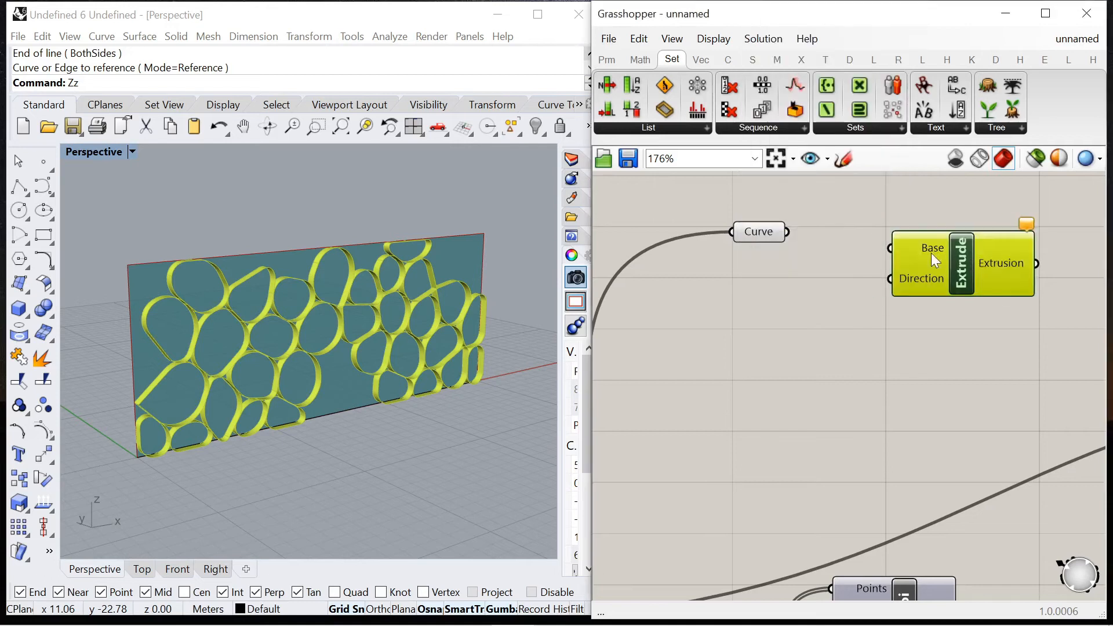
# Connect the Curve to the new Extrude's Base and a Unit Y vector to its Direction, placing Unit Y above the Curve
pyautogui.doubleClick(767, 299)
pyautogui.write('y')
pyautogui.click(764, 278)
pyautogui.moveTo(876, 283); pyautogui.dragTo(890, 279)
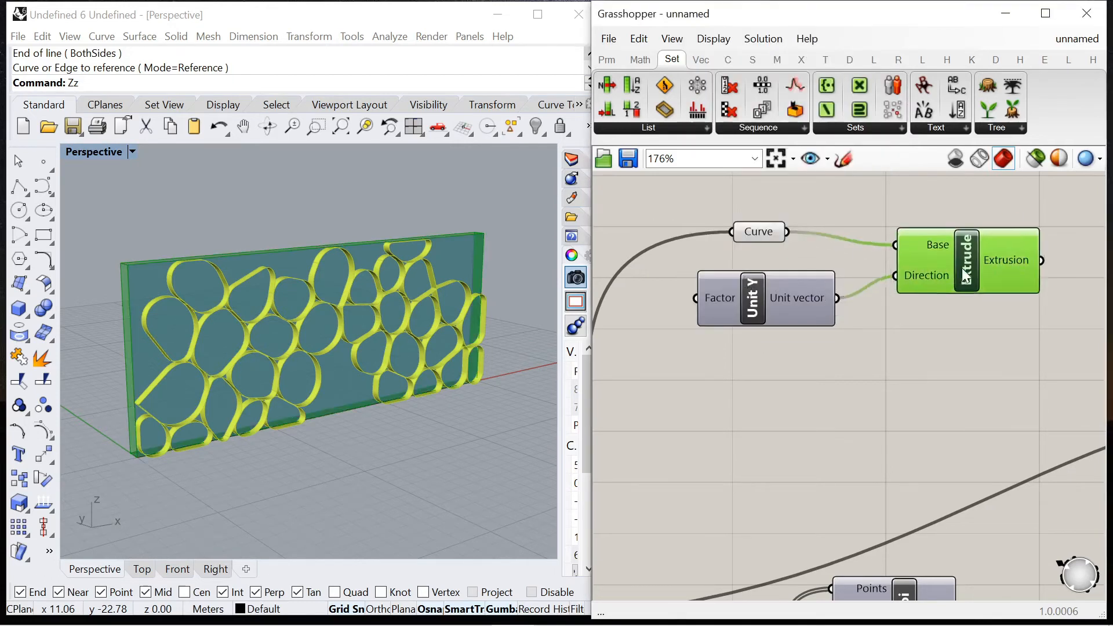
pyautogui.scroll(-2, 921, 290)
pyautogui.moveTo(752, 332); pyautogui.dragTo(739, 225)
# Add a number slider, connect it to Unit Y's Factor and set it to 10
pyautogui.scroll(-4, 945, 282)
pyautogui.scroll(4, 740, 261)
pyautogui.doubleClick(725, 257)
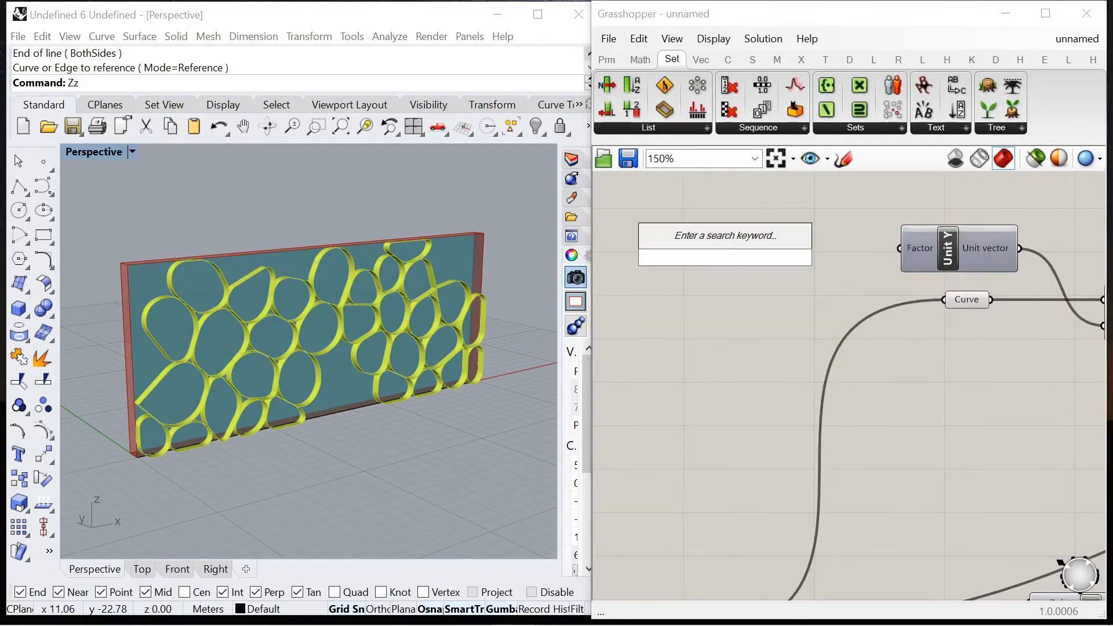
pyautogui.write('0<')
pyautogui.press('Return')
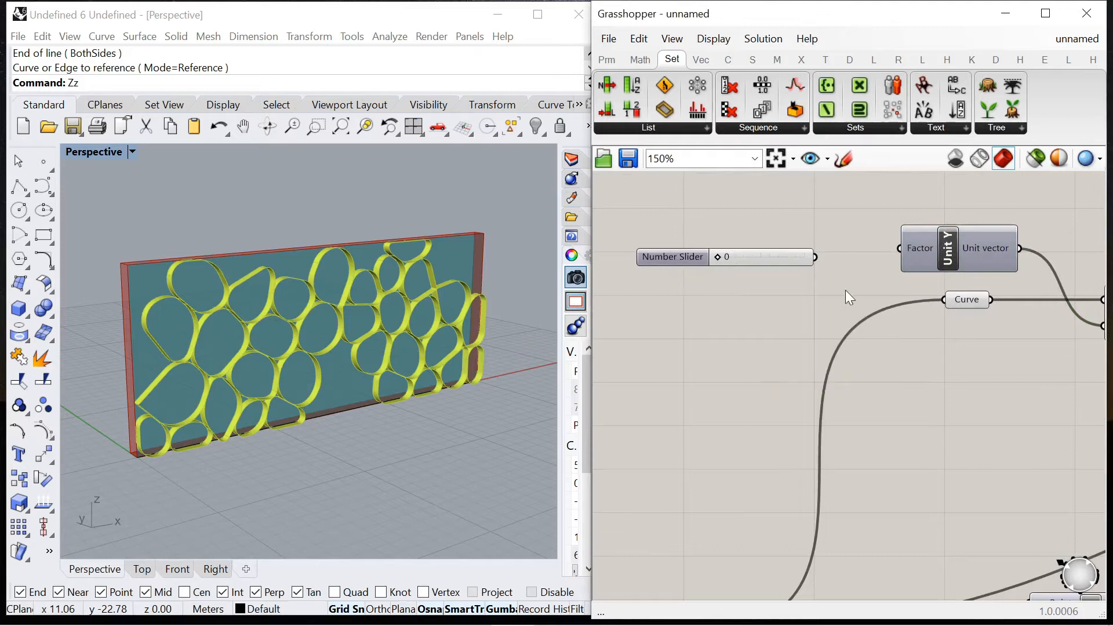
pyautogui.scroll(2, 846, 284)
pyautogui.moveTo(616, 244); pyautogui.dragTo(857, 249)
pyautogui.click(771, 291)
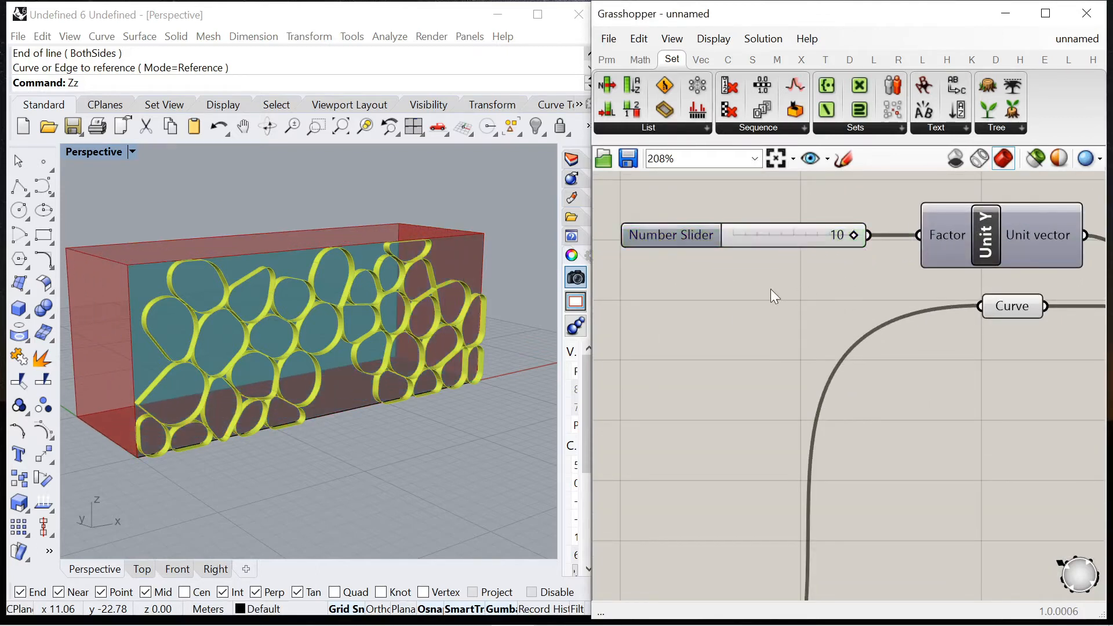
# Add a Custom Preview and connect the Y-direction Extrude's Extrusion output to its Geometry input
pyautogui.scroll(-6, 770, 289)
pyautogui.scroll(4, 925, 293)
pyautogui.click(719, 289)
pyautogui.click(795, 260)
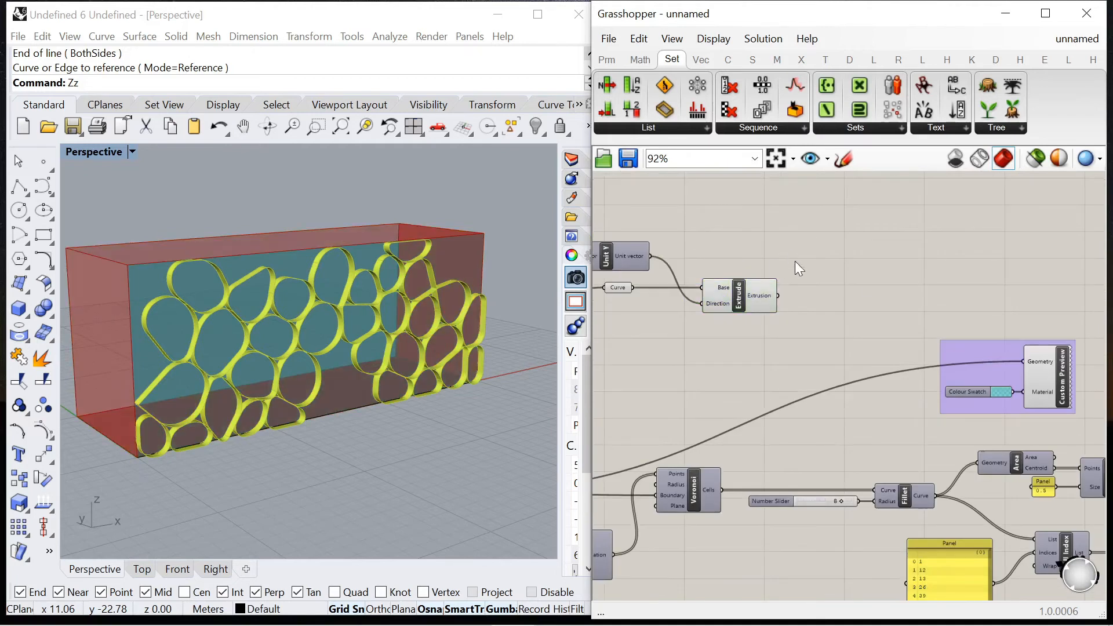
pyautogui.doubleClick(862, 282)
pyautogui.write('preview')
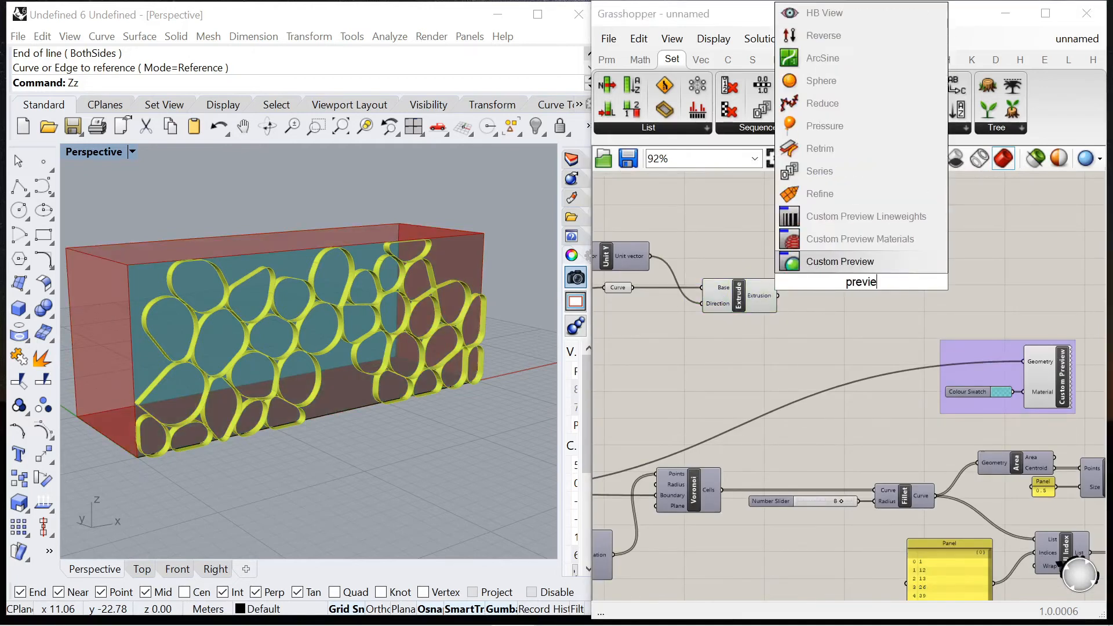
pyautogui.press('Return')
pyautogui.moveTo(778, 296); pyautogui.dragTo(1047, 307)
# Add a Colour Swatch and connect it to the box Custom Preview's Material input
pyautogui.doubleClick(843, 252)
pyautogui.write('sw')
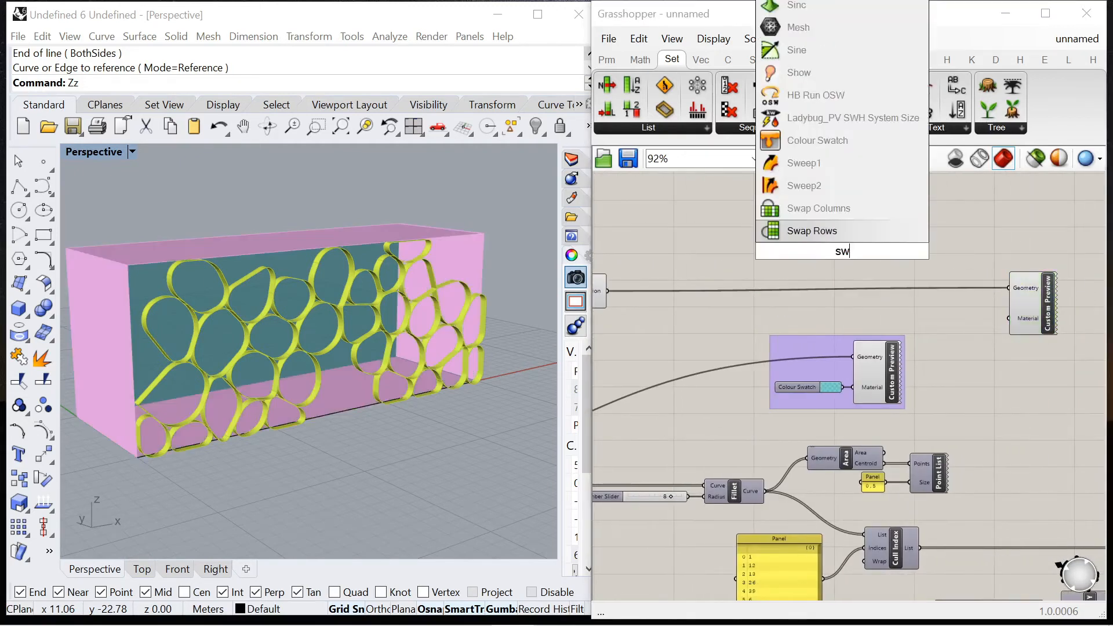
pyautogui.write('atch')
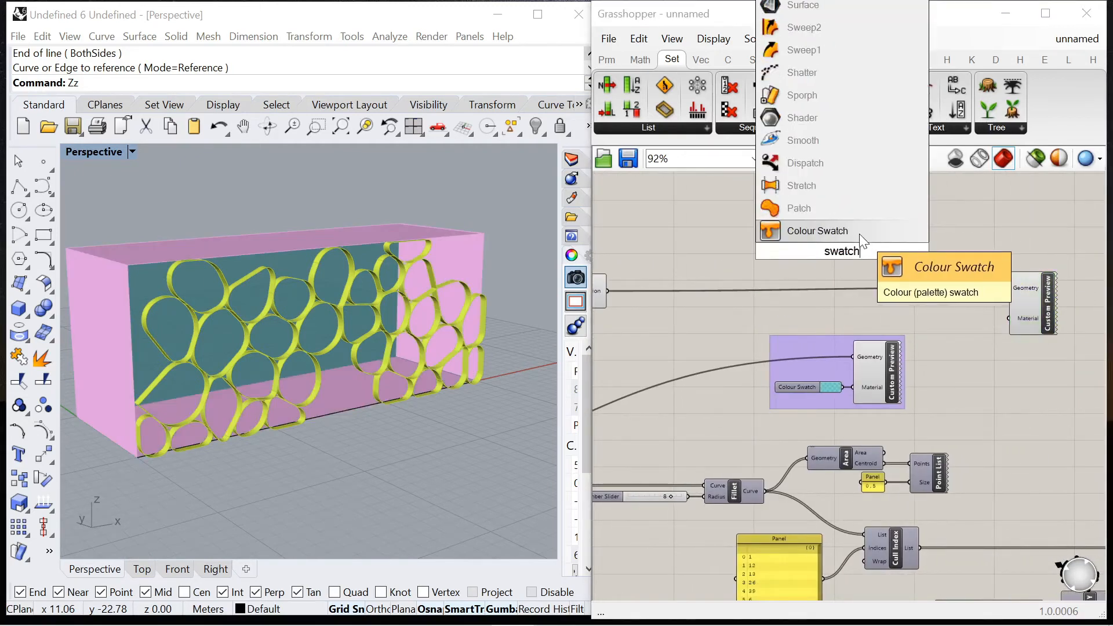
pyautogui.press('Return')
pyautogui.moveTo(1004, 312); pyautogui.dragTo(1008, 318)
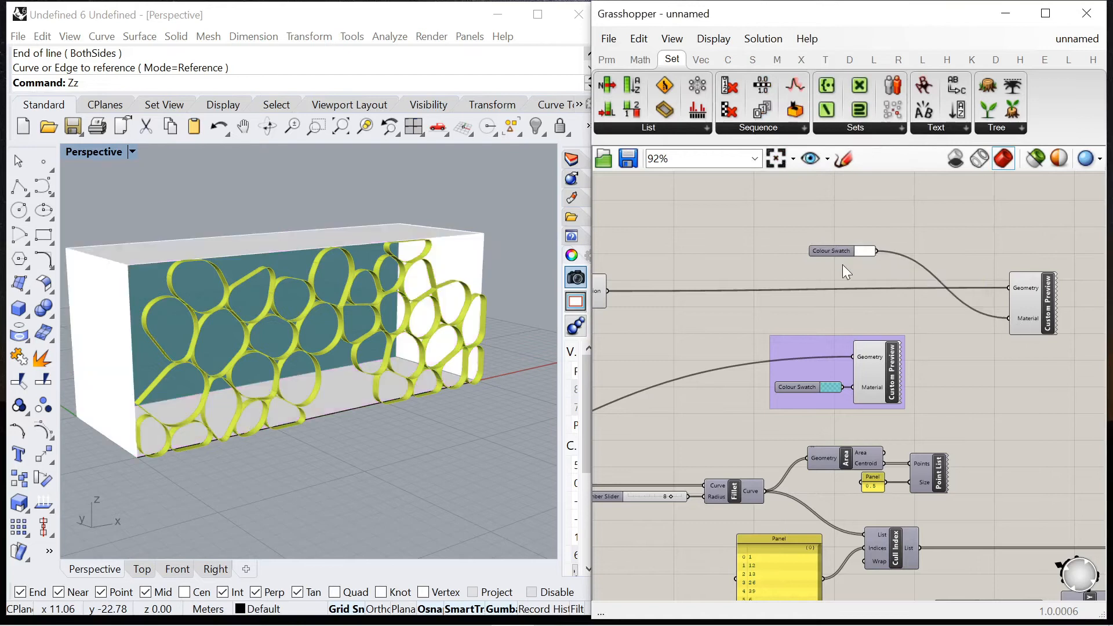
# Place the new Colour Swatch beside its Custom Preview and set it to a light grey with value 86
pyautogui.scroll(3, 949, 316)
pyautogui.click(990, 317)
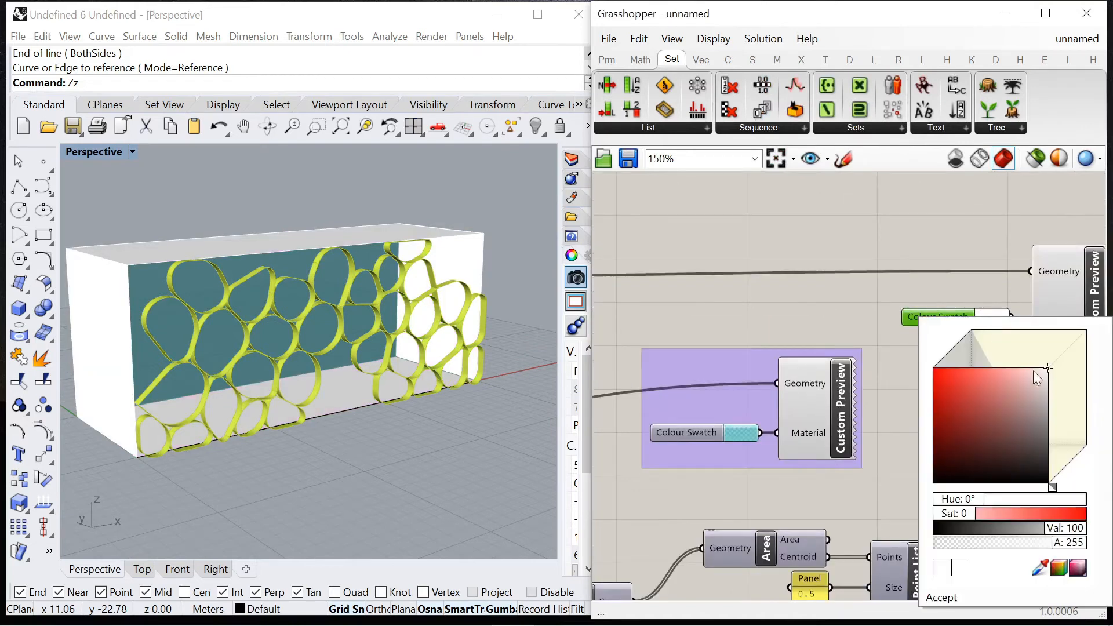
pyautogui.moveTo(1049, 371); pyautogui.dragTo(1051, 384)
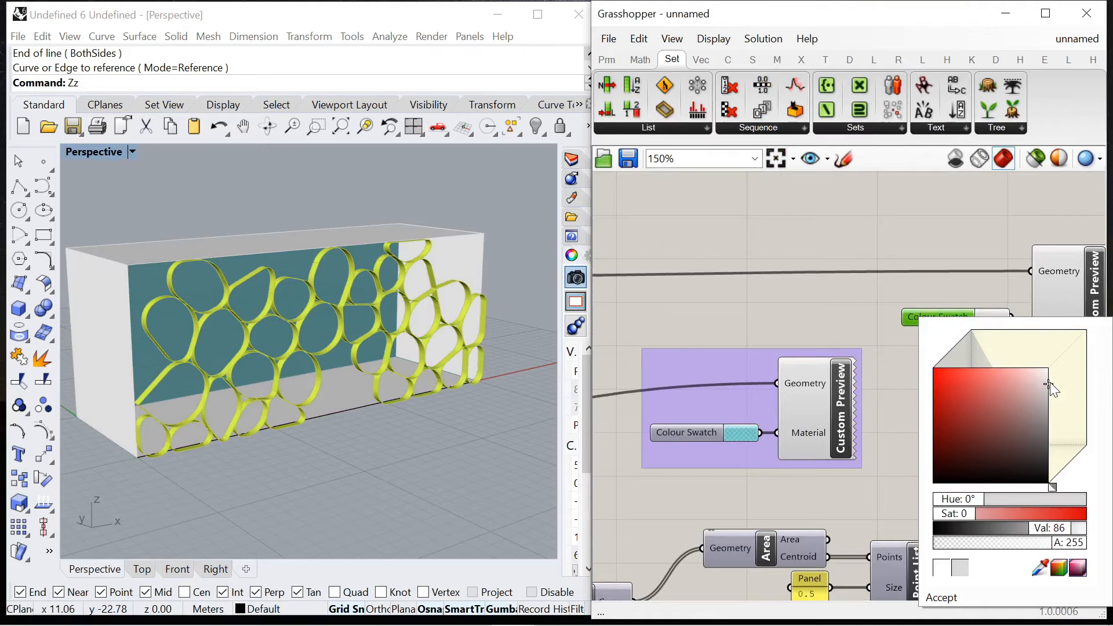
# Review the box's Extrude chain and inspect the extruded volume behind the facade in the Perspective viewport
pyautogui.scroll(-3, 987, 287)
pyautogui.scroll(3, 929, 291)
pyautogui.scroll(-4, 949, 289)
pyautogui.scroll(3, 754, 284)
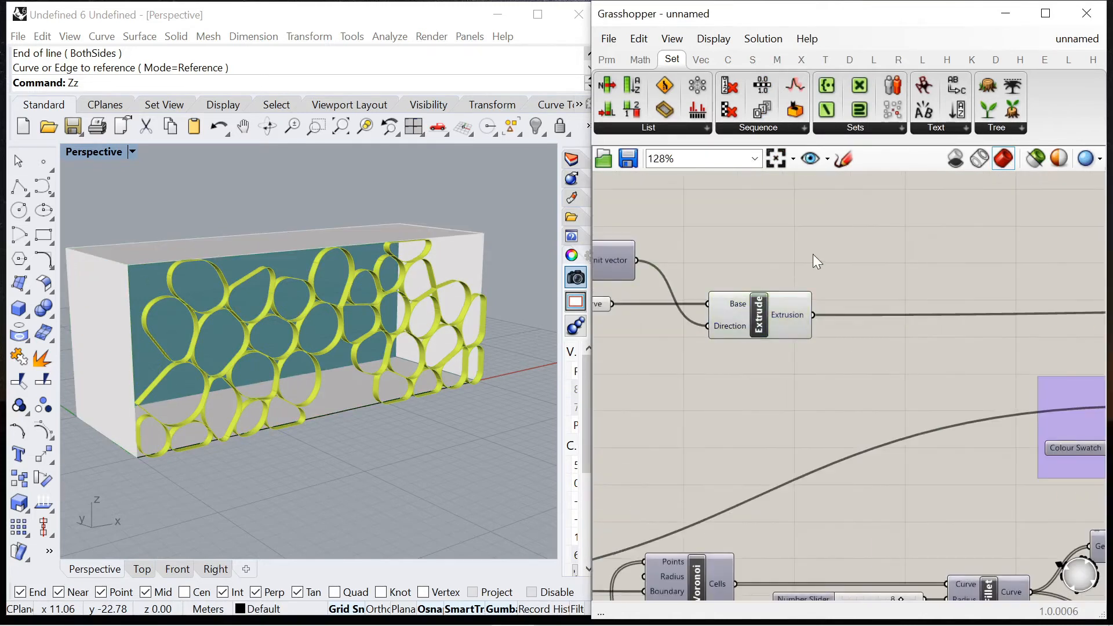
pyautogui.scroll(-3, 870, 264)
pyautogui.scroll(1, 878, 280)
pyautogui.scroll(3, 879, 280)
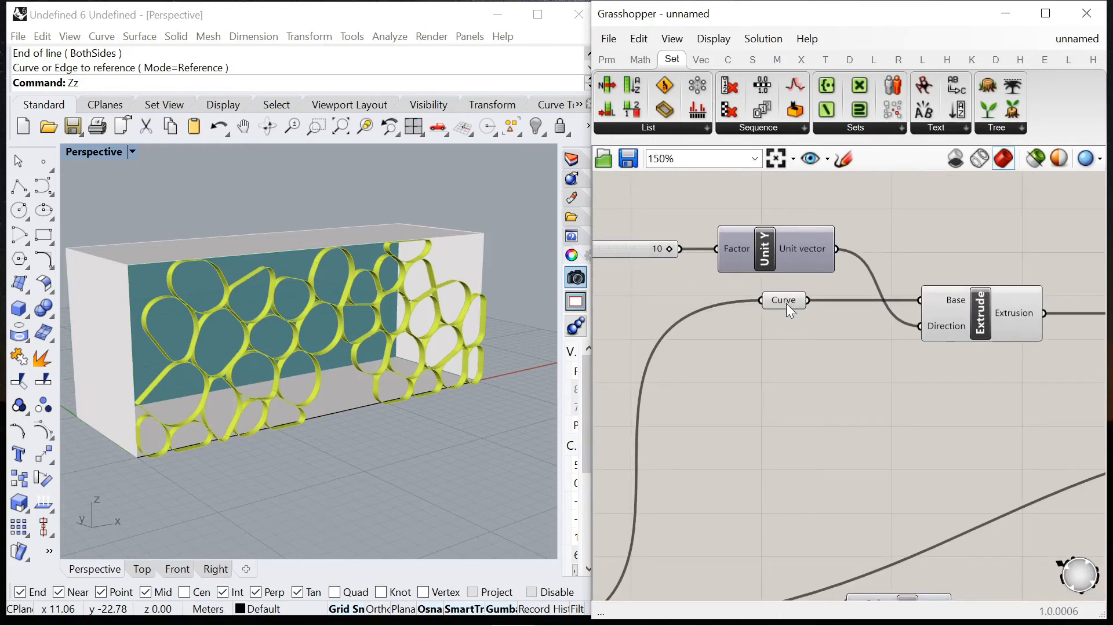
pyautogui.scroll(-3, 786, 304)
pyautogui.scroll(3, 878, 305)
pyautogui.click(857, 310)
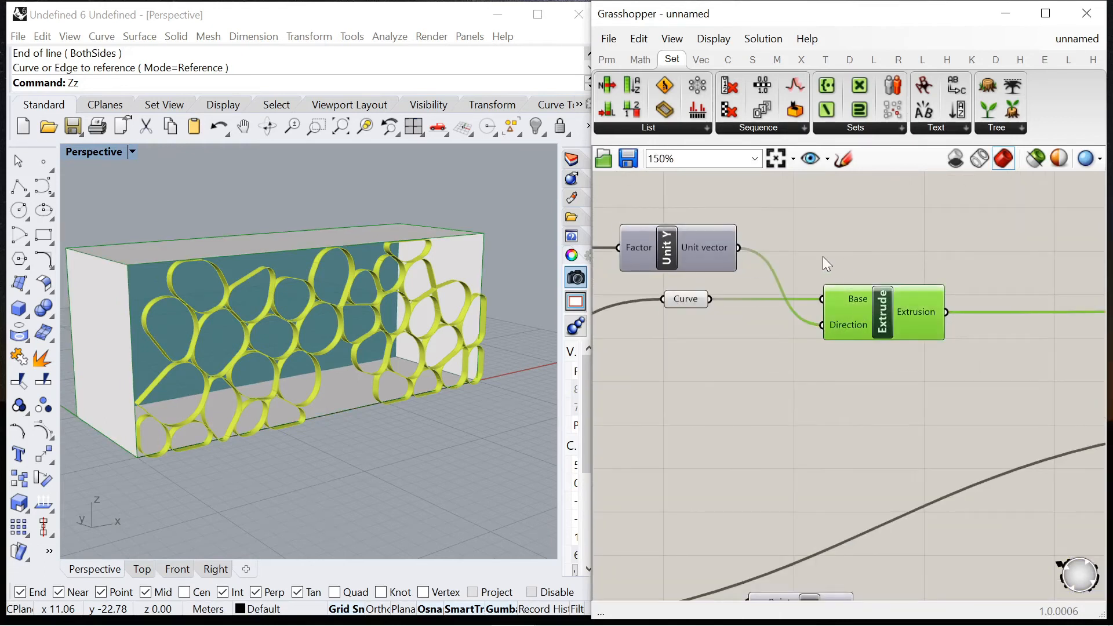
pyautogui.scroll(-4, 373, 339)
pyautogui.moveTo(296, 347); pyautogui.dragTo(244, 348, button='right')
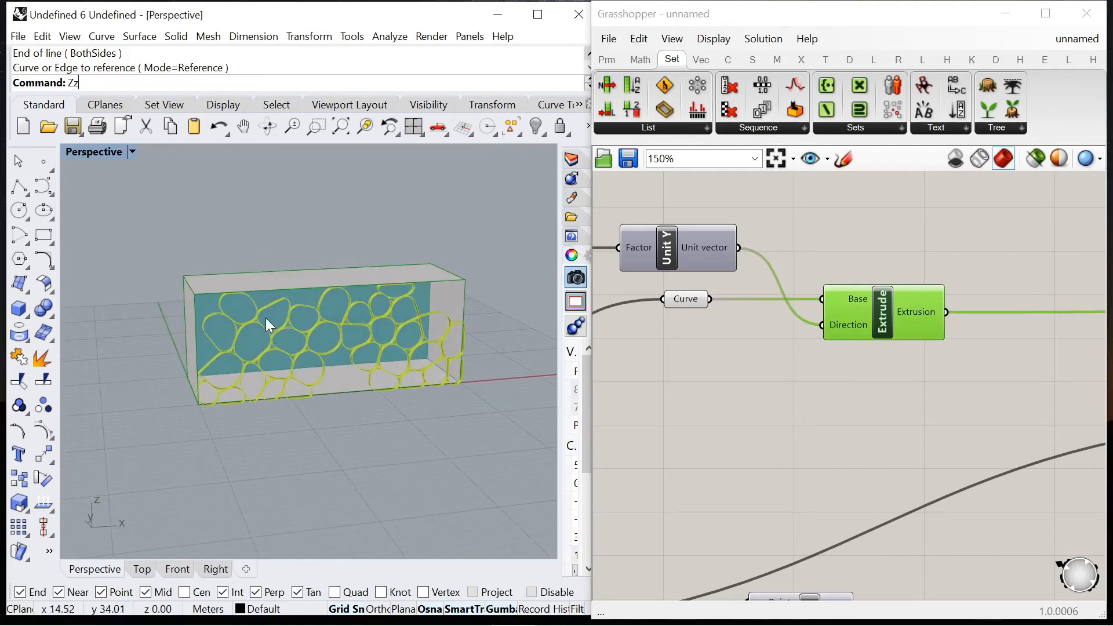
pyautogui.scroll(6, 269, 310)
pyautogui.scroll(-4, 273, 305)
pyautogui.moveTo(305, 328); pyautogui.dragTo(304, 311, button='right')
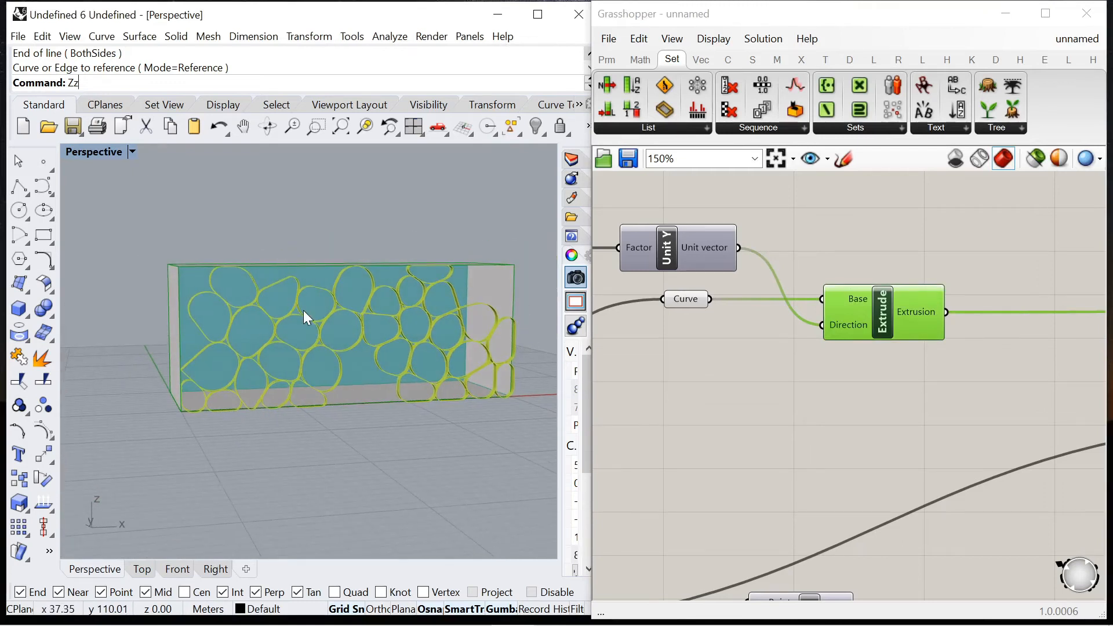
# Add a Move component near the wall's Extrude for copying the wall to the back of the box
pyautogui.scroll(-5, 885, 337)
pyautogui.scroll(3, 677, 443)
pyautogui.doubleClick(692, 415)
pyautogui.write('mov')
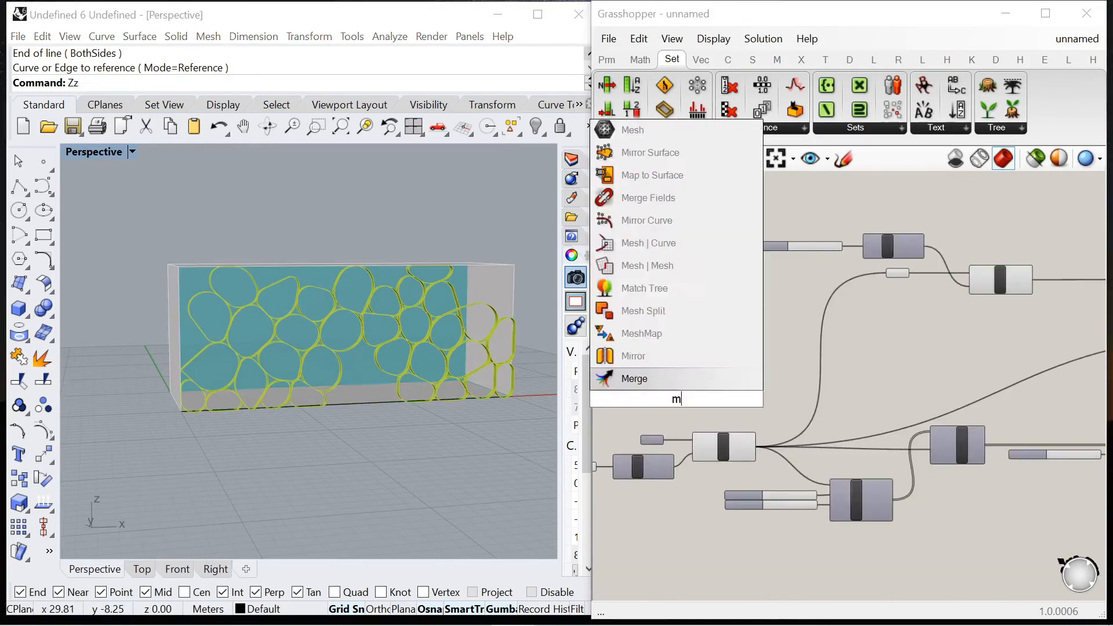
pyautogui.click(645, 375)
pyautogui.scroll(5, 663, 407)
pyautogui.moveTo(662, 407); pyautogui.dragTo(916, 395)
# Feed the wall's Extrusion into Move's Geometry and Unit Y into its Motion, placing Move above the box's Extrude
pyautogui.scroll(-5, 729, 400)
pyautogui.scroll(2, 729, 400)
pyautogui.moveTo(801, 475); pyautogui.dragTo(875, 381)
pyautogui.scroll(-4, 724, 387)
pyautogui.scroll(4, 724, 388)
pyautogui.moveTo(698, 415); pyautogui.dragTo(844, 207)
pyautogui.scroll(1, 798, 255)
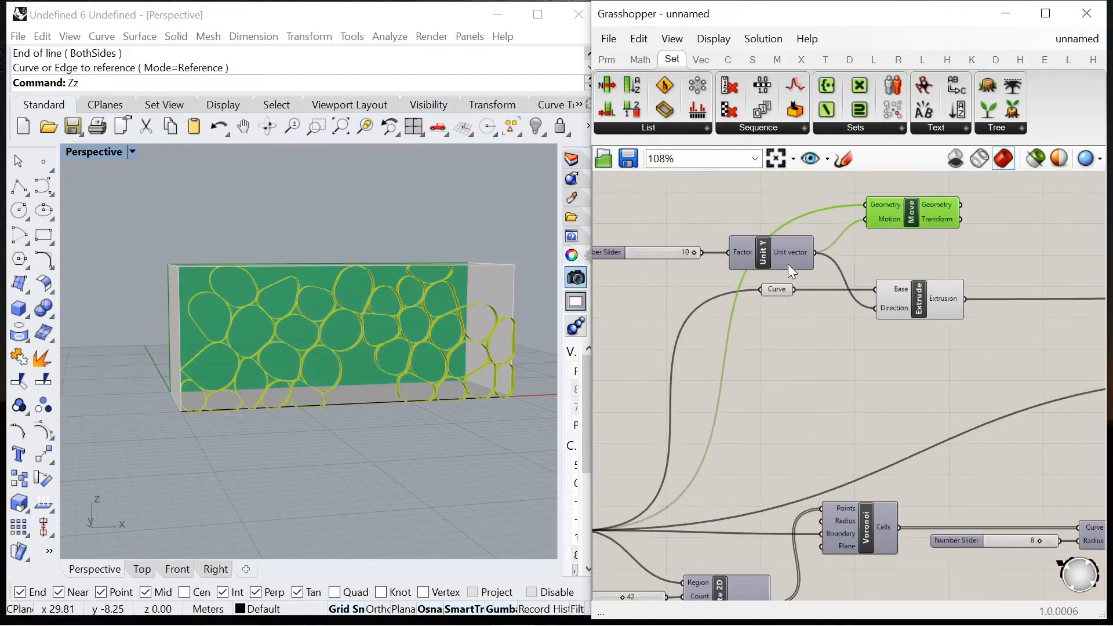
# Shift Unit Y and its number slider away from the Move and Curve components to clear space
pyautogui.moveTo(742, 256); pyautogui.dragTo(651, 252)
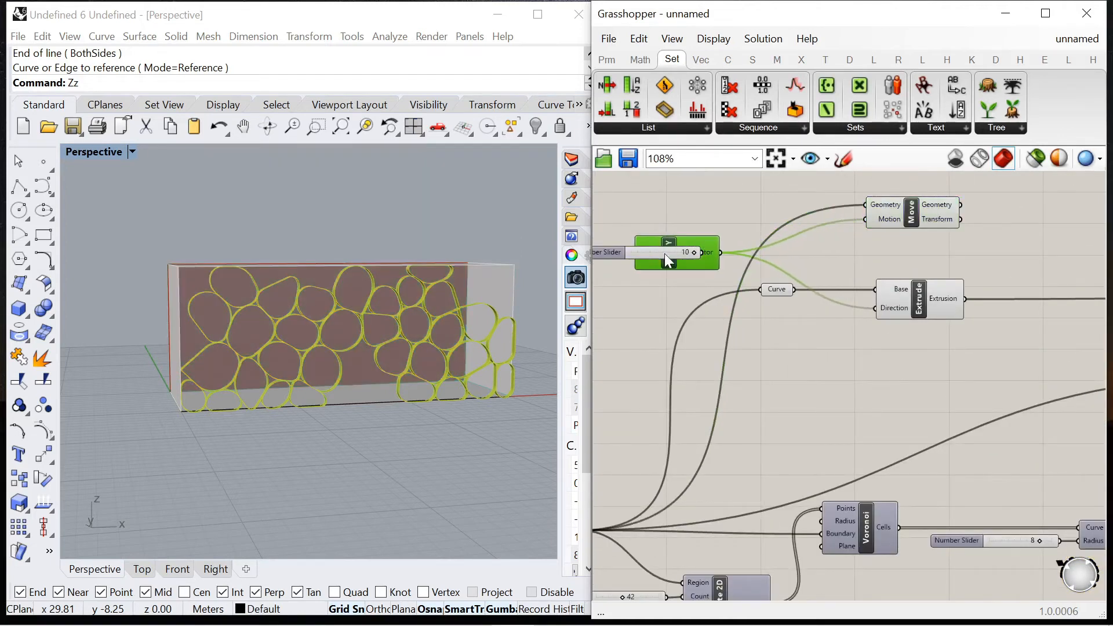
pyautogui.moveTo(600, 259); pyautogui.dragTo(829, 264, button='right')
pyautogui.scroll(1, 829, 264)
pyautogui.moveTo(826, 257); pyautogui.dragTo(718, 255)
pyautogui.click(748, 293)
# Connect Move's Geometry output as an additional input to the box Custom Preview's Geometry
pyautogui.scroll(-5, 757, 298)
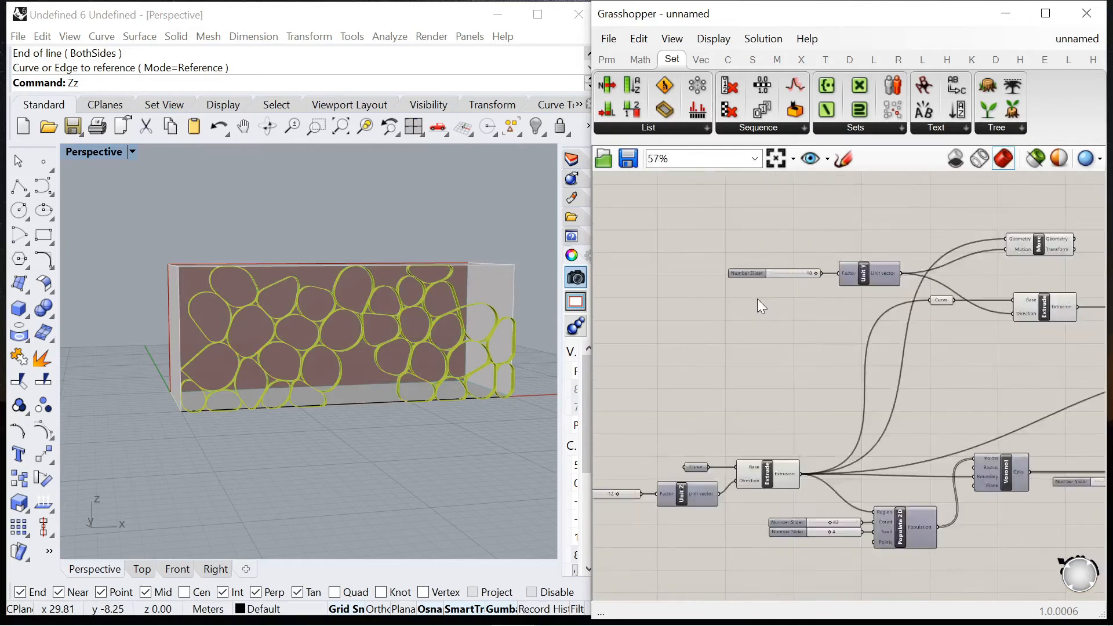
pyautogui.moveTo(978, 253); pyautogui.dragTo(762, 286, button='right')
pyautogui.scroll(4, 761, 286)
pyautogui.moveTo(811, 249); pyautogui.dragTo(688, 295, button='right')
pyautogui.scroll(1, 689, 295)
pyautogui.moveTo(655, 276); pyautogui.dragTo(956, 379)
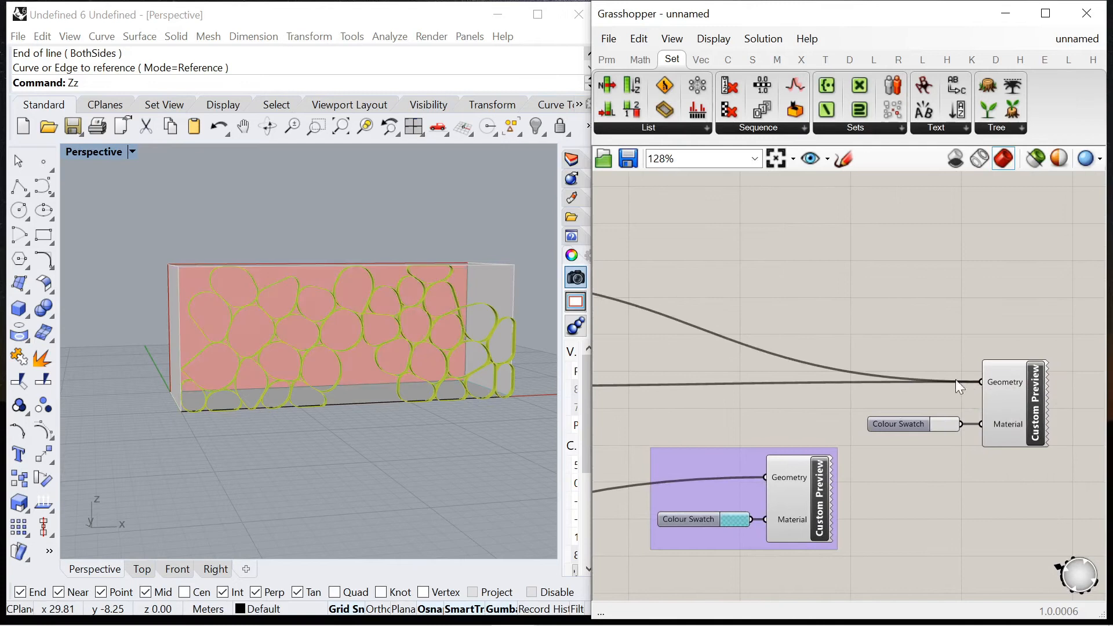
# Turn off the preview of the Curve parameter that feeds the box's Extrude
pyautogui.scroll(-5, 840, 343)
pyautogui.moveTo(226, 348); pyautogui.dragTo(322, 365, button='right')
pyautogui.scroll(-2, 1032, 287)
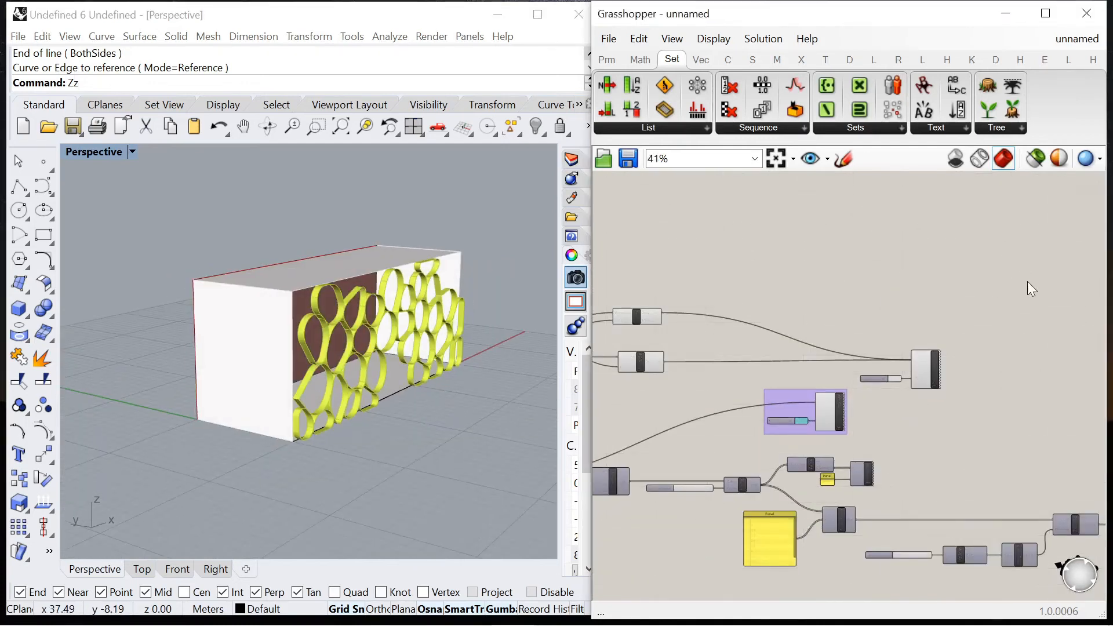
pyautogui.moveTo(724, 320); pyautogui.dragTo(936, 318, button='right')
pyautogui.scroll(7, 936, 318)
pyautogui.rightClick(859, 370)
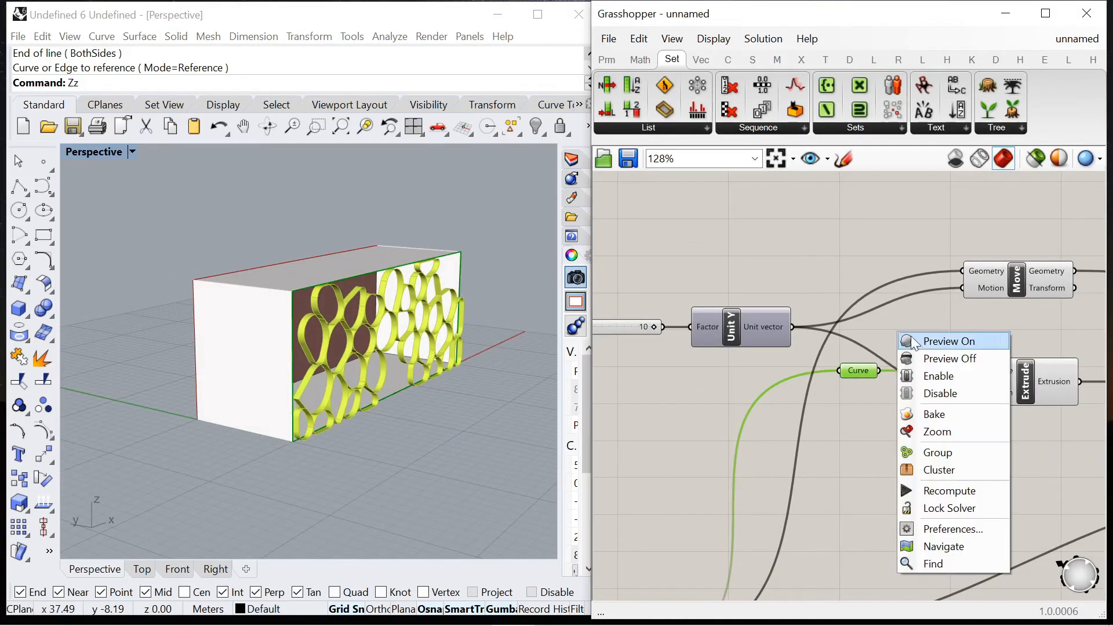
pyautogui.click(951, 358)
# Turn off the previews of the Move component and the box's Extrude
pyautogui.moveTo(989, 310); pyautogui.dragTo(945, 223)
pyautogui.middleClick(945, 223)
pyautogui.click(1019, 380)
pyautogui.middleClick(957, 318)
pyautogui.click(982, 345)
# Inspect the box from the front and turn the preview of its Extrude component back on
pyautogui.moveTo(318, 339); pyautogui.dragTo(204, 334, button='right')
pyautogui.scroll(-6, 764, 307)
pyautogui.scroll(7, 866, 294)
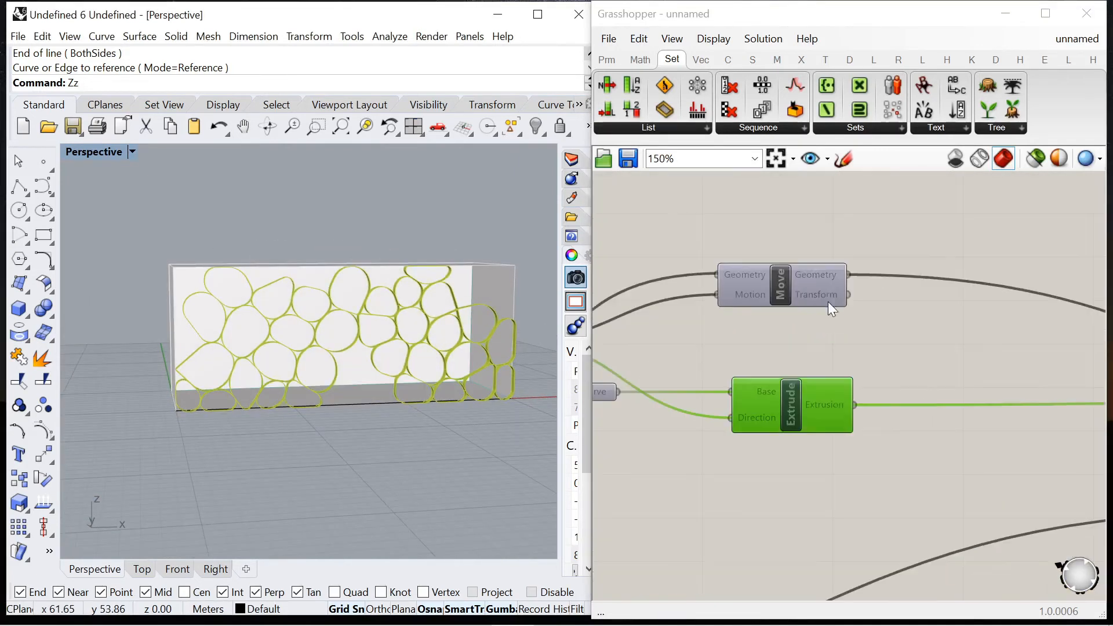
pyautogui.click(798, 390)
pyautogui.click(795, 386)
pyautogui.middleClick(731, 336)
pyautogui.click(757, 346)
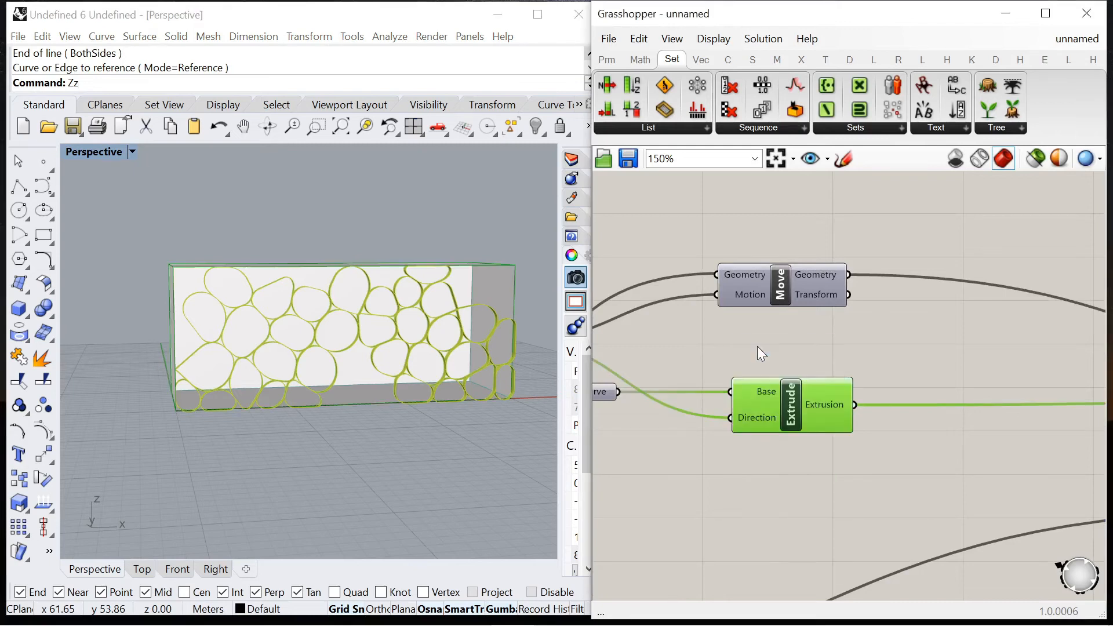
# Add a Deconstruct Brep component above the box's Extrude and connect the Extrusion output to its Brep input
pyautogui.click(757, 346)
pyautogui.scroll(-5, 763, 337)
pyautogui.scroll(3, 754, 360)
pyautogui.scroll(-3, 800, 342)
pyautogui.scroll(2, 817, 321)
pyautogui.click(744, 348)
pyautogui.click(272, 305)
pyautogui.moveTo(271, 306); pyautogui.dragTo(295, 322, button='right')
pyautogui.doubleClick(768, 307)
pyautogui.write('deconstruct')
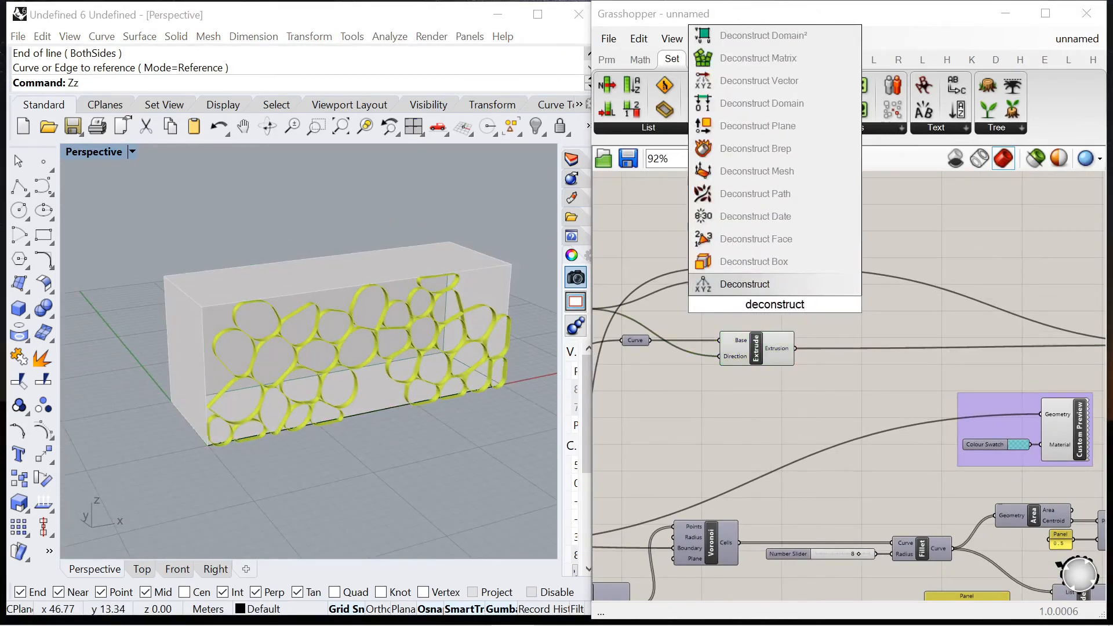
pyautogui.click(757, 148)
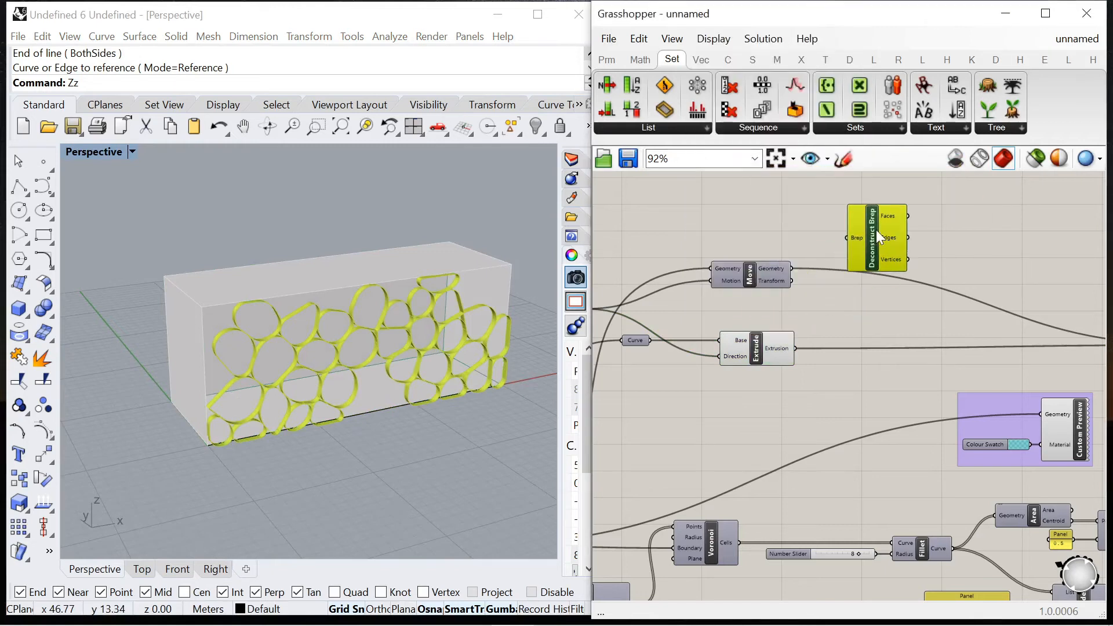
pyautogui.moveTo(794, 347); pyautogui.dragTo(848, 238)
pyautogui.scroll(2, 841, 245)
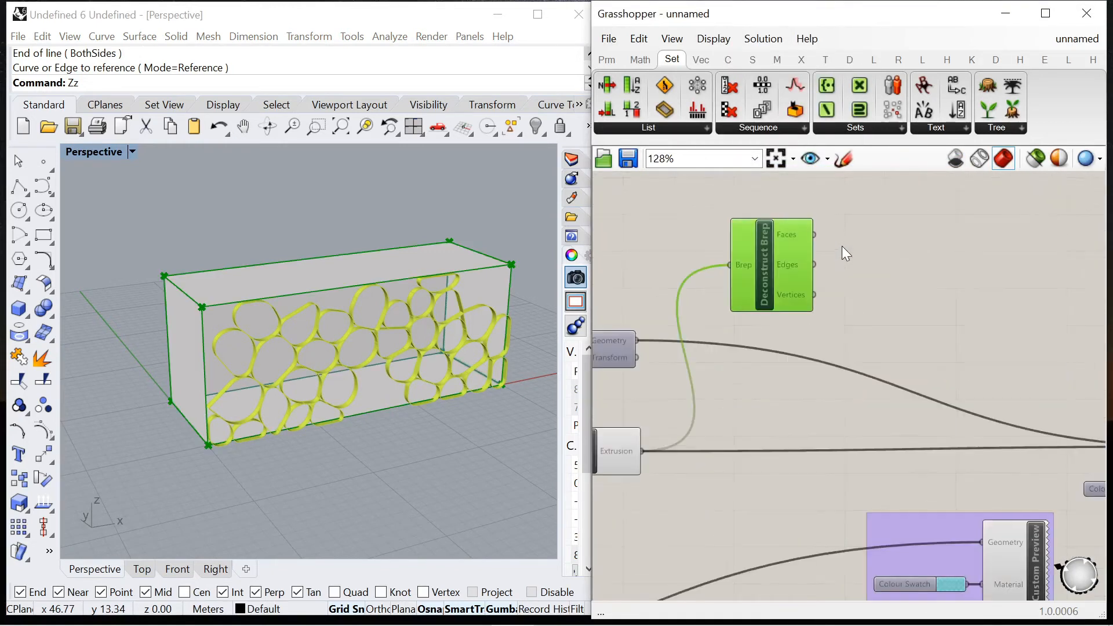
# Add a List Item component and connect Deconstruct Brep's Faces output to its List input
pyautogui.doubleClick(845, 242)
pyautogui.write('list i')
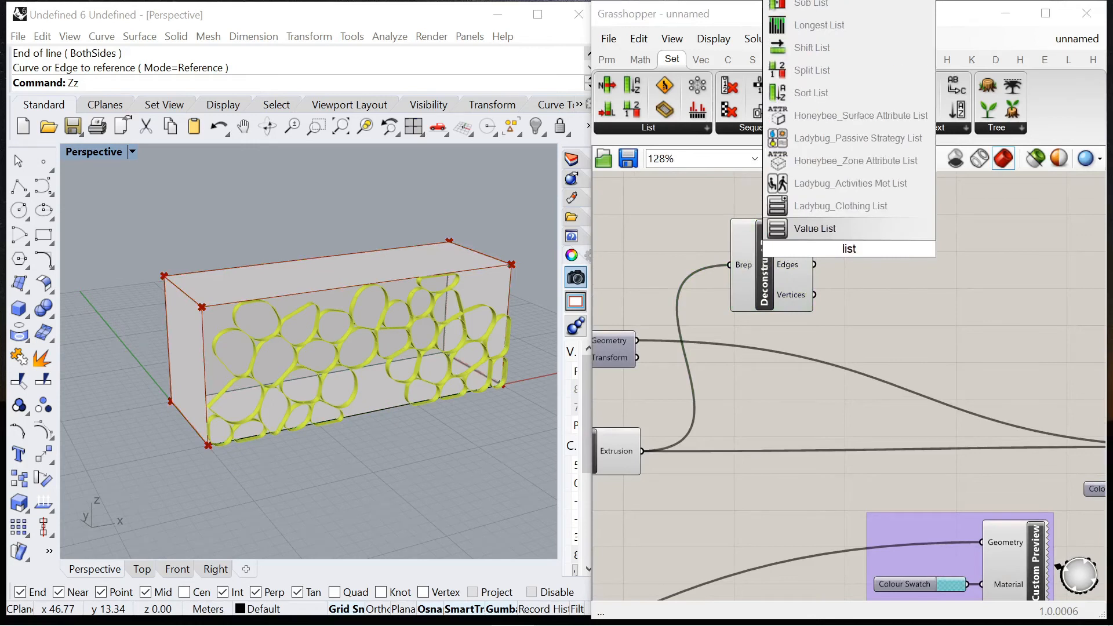
pyautogui.click(822, 221)
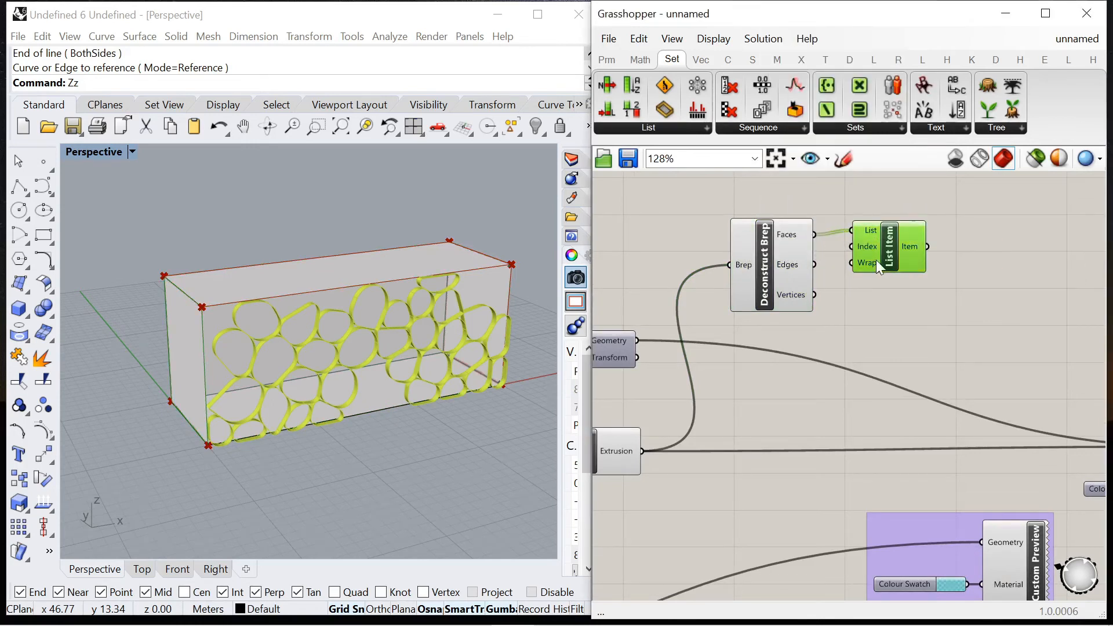
pyautogui.scroll(-2, 880, 263)
# Create a number slider starting at 0 and connect it to List Item's Index input
pyautogui.doubleClick(806, 194)
pyautogui.write('0<')
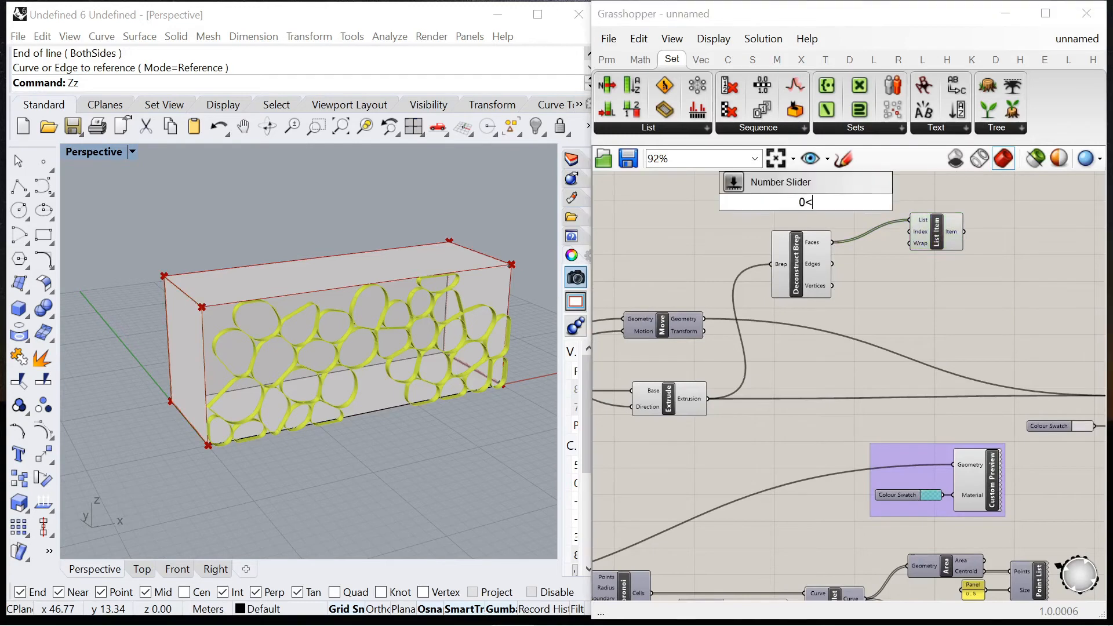
pyautogui.press('Return')
pyautogui.scroll(3, 867, 211)
pyautogui.moveTo(857, 197); pyautogui.dragTo(935, 244)
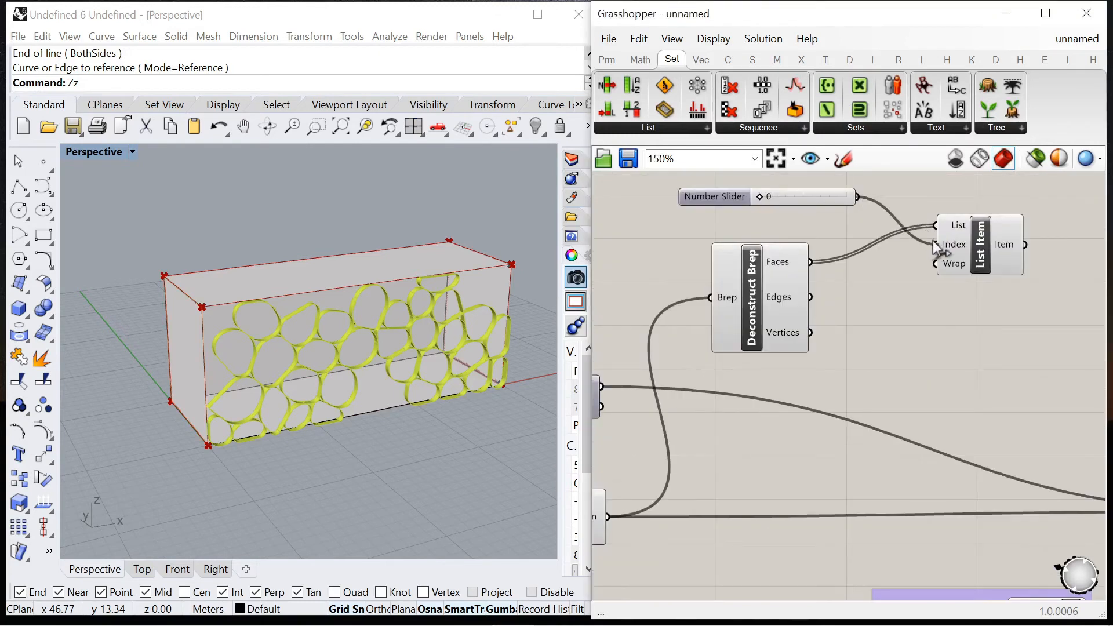
pyautogui.click(975, 245)
pyautogui.click(959, 351)
# Turn off the preview of the box's Custom Preview component
pyautogui.scroll(-7, 958, 352)
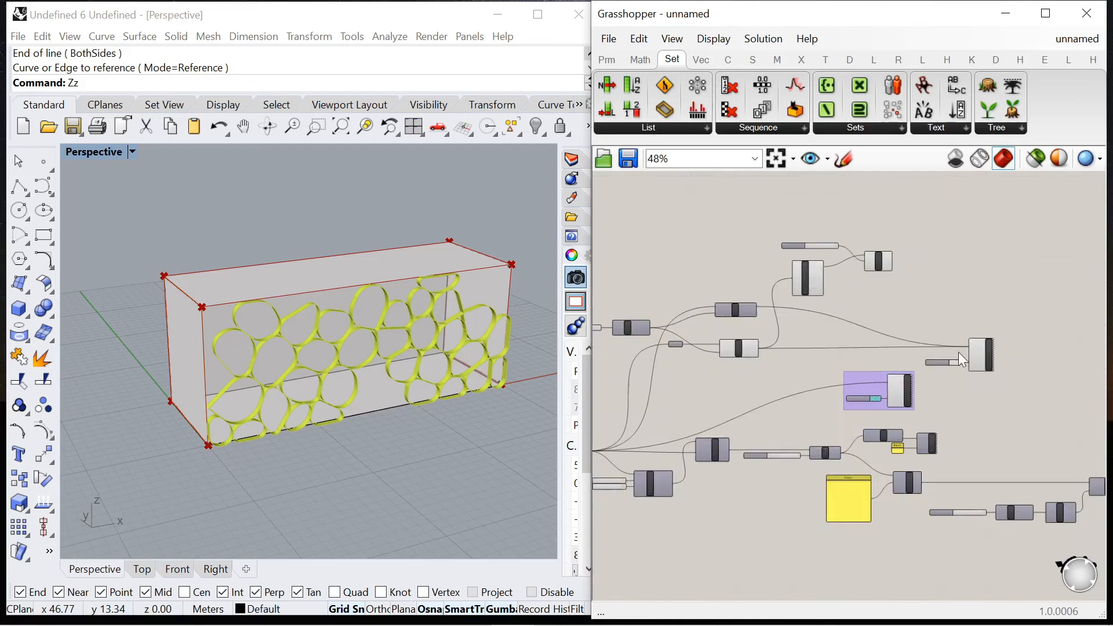
pyautogui.scroll(2, 958, 352)
pyautogui.click(981, 354)
pyautogui.rightClick(916, 267)
pyautogui.click(951, 290)
pyautogui.scroll(3, 785, 224)
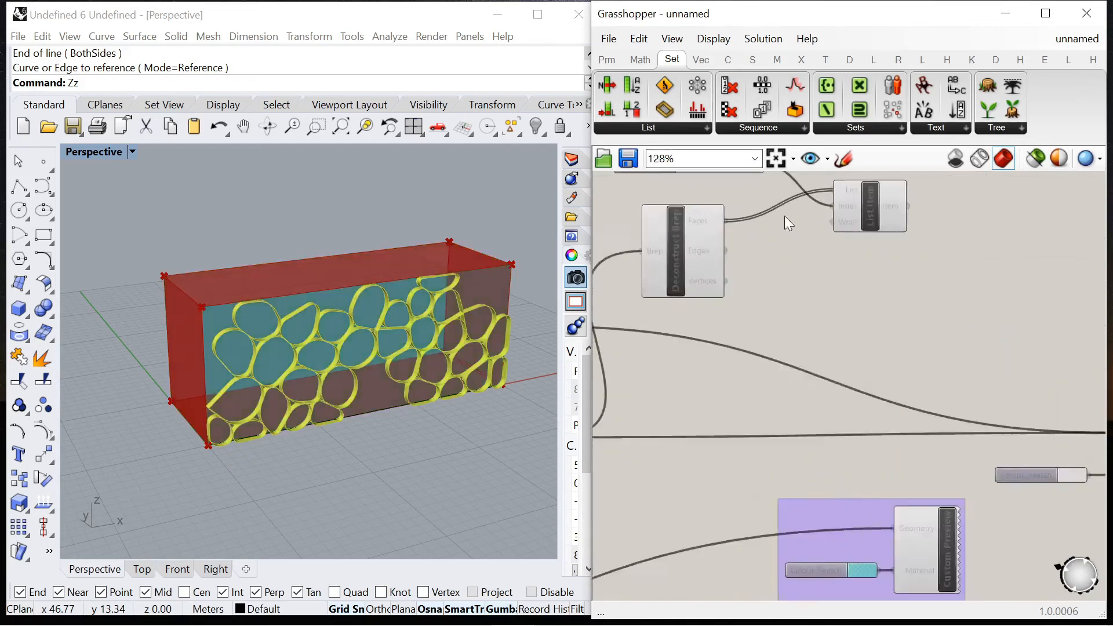
# Set the List Item index slider to 3 to pick the box's bottom face
pyautogui.scroll(-4, 904, 284)
pyautogui.scroll(6, 756, 241)
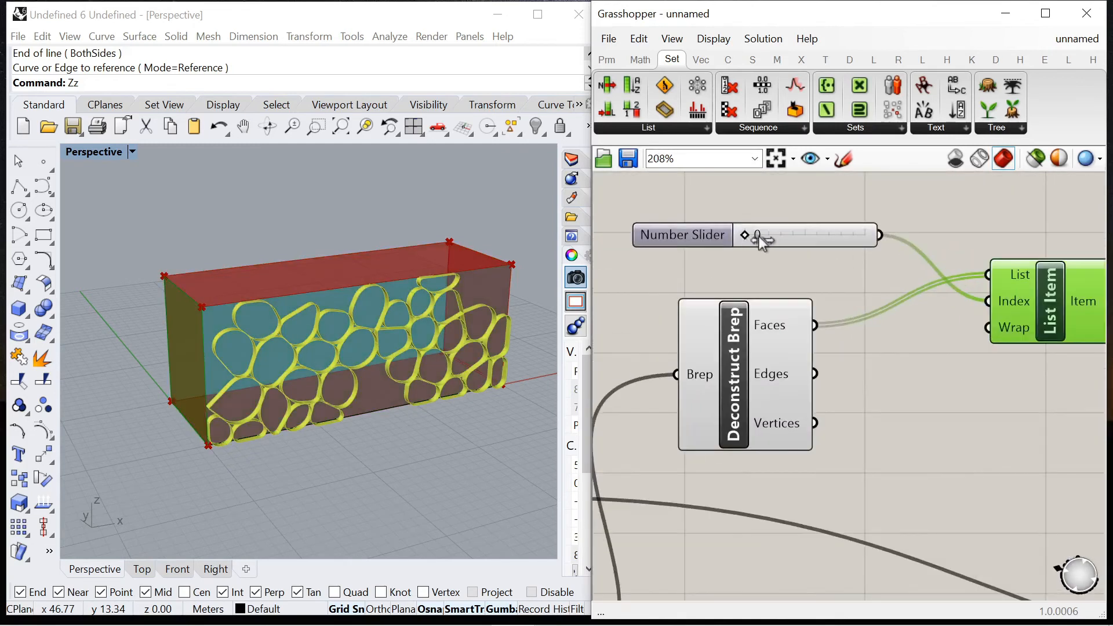
pyautogui.moveTo(802, 242); pyautogui.dragTo(858, 246)
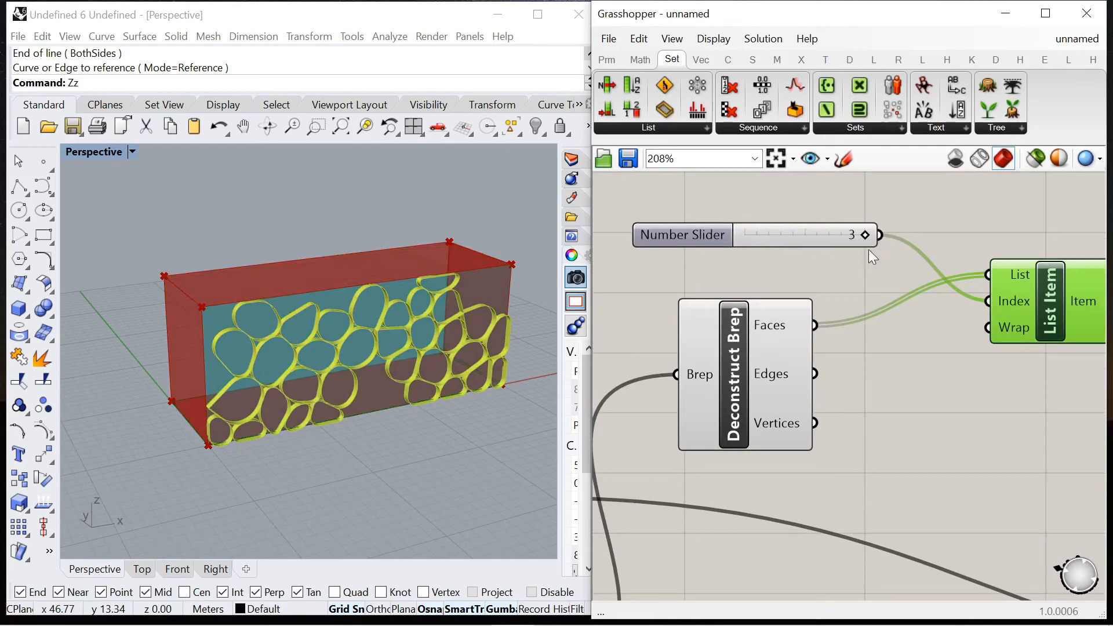
# Turn off the previews of Deconstruct Brep and the box's Extrude component
pyautogui.scroll(-4, 784, 323)
pyautogui.click(765, 340)
pyautogui.middleClick(748, 270)
pyautogui.click(749, 286)
pyautogui.scroll(2, 725, 394)
pyautogui.click(703, 392)
pyautogui.rightClick(710, 348)
pyautogui.click(754, 370)
# Add a Move component near List Item and connect the Item output to its Geometry input
pyautogui.scroll(4, 905, 260)
pyautogui.moveTo(804, 207)
pyautogui.mouseDown()
pyautogui.moveTo(756, 210)
pyautogui.moveTo(803, 208)
pyautogui.mouseUp()
pyautogui.scroll(-2, 875, 307)
pyautogui.click(875, 307)
pyautogui.click(874, 245)
pyautogui.scroll(2, 874, 245)
pyautogui.doubleClick(837, 230)
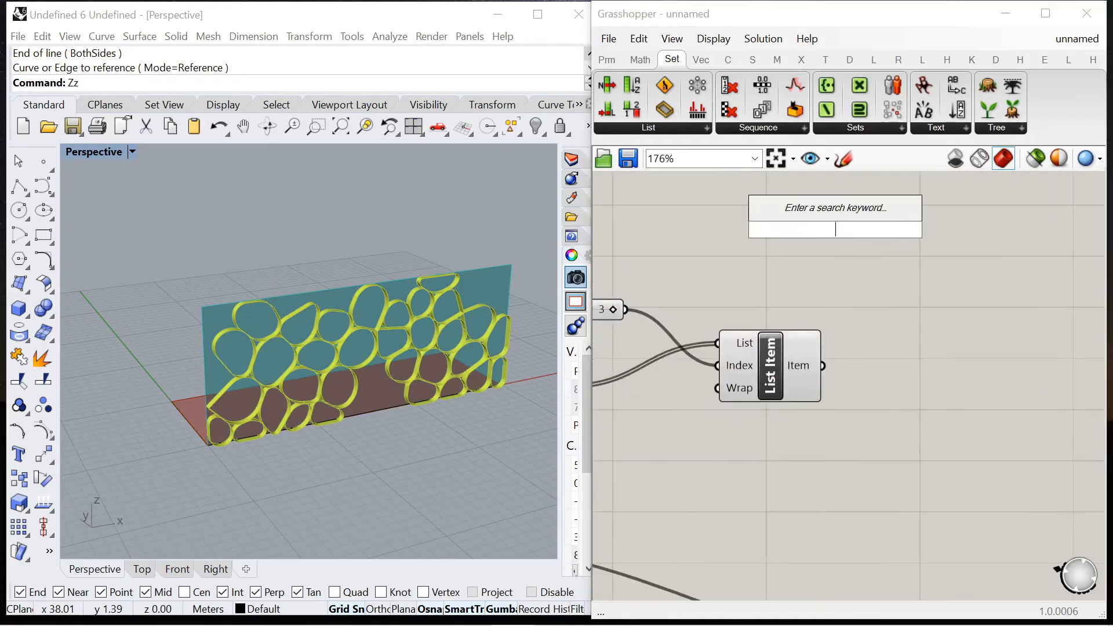
pyautogui.write('move')
pyautogui.click(802, 213)
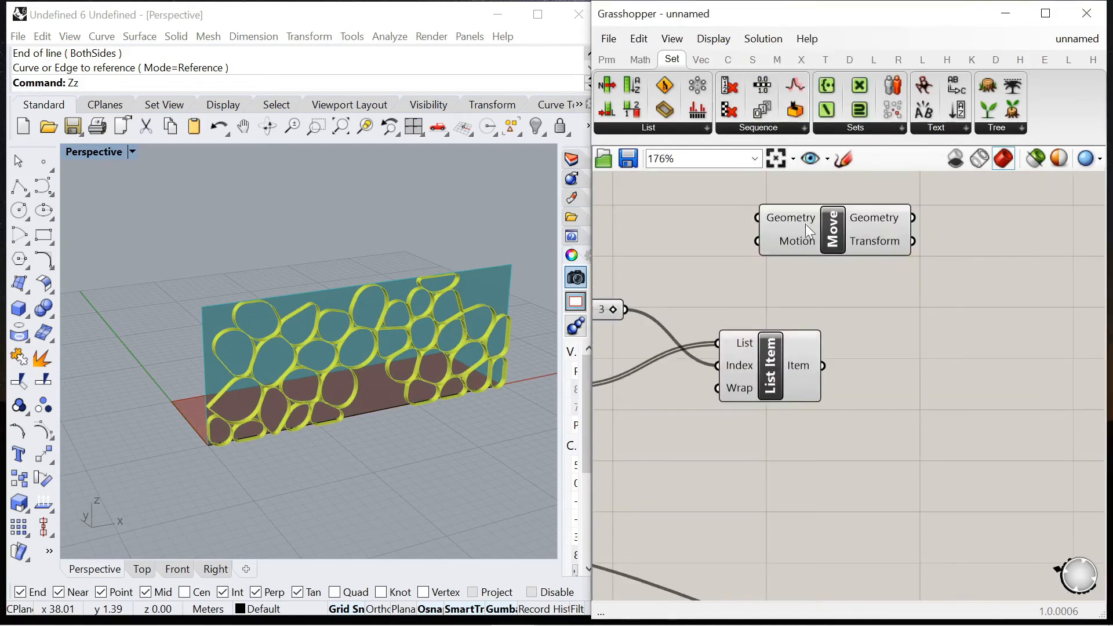
pyautogui.moveTo(846, 343); pyautogui.dragTo(908, 253)
pyautogui.scroll(-3, 906, 305)
pyautogui.moveTo(953, 282); pyautogui.dragTo(935, 238)
# Add a Unit Z component and connect its vector to the new Move's Motion input
pyautogui.doubleClick(813, 218)
pyautogui.write('z')
pyautogui.press('Return')
pyautogui.click(809, 224)
# Move the height slider set to 12 up to open canvas and add a Series component beside it
pyautogui.scroll(-7, 860, 318)
pyautogui.scroll(9, 829, 305)
pyautogui.scroll(-4, 828, 292)
pyautogui.scroll(1, 757, 450)
pyautogui.scroll(-3, 757, 449)
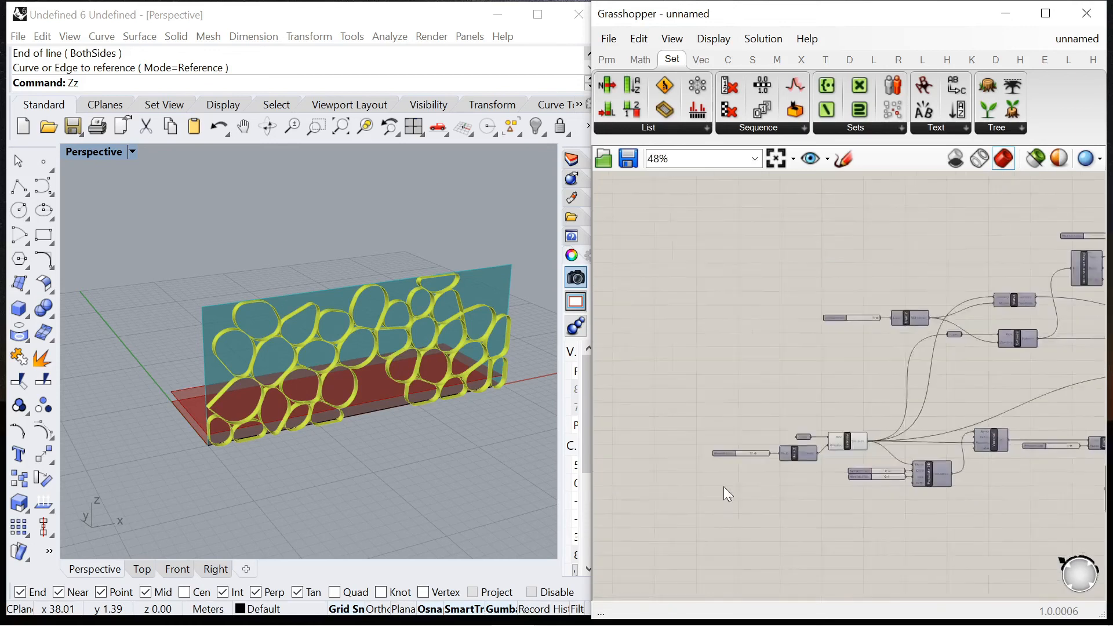
pyautogui.moveTo(724, 443); pyautogui.dragTo(668, 307)
pyautogui.click(709, 265)
pyautogui.scroll(6, 696, 312)
pyautogui.doubleClick(723, 288)
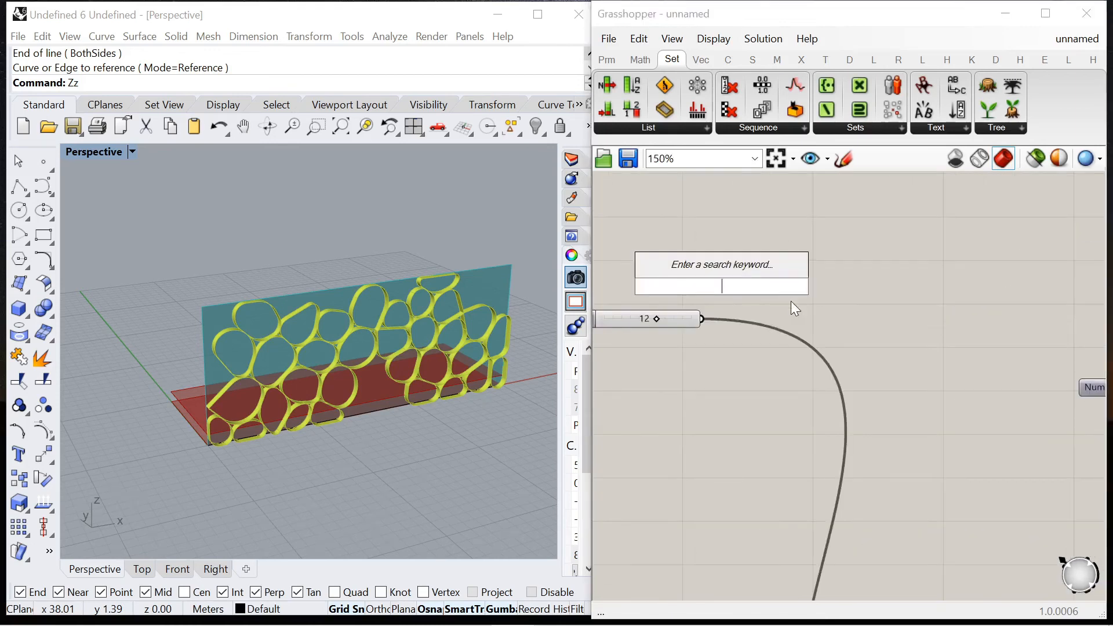
pyautogui.write('series')
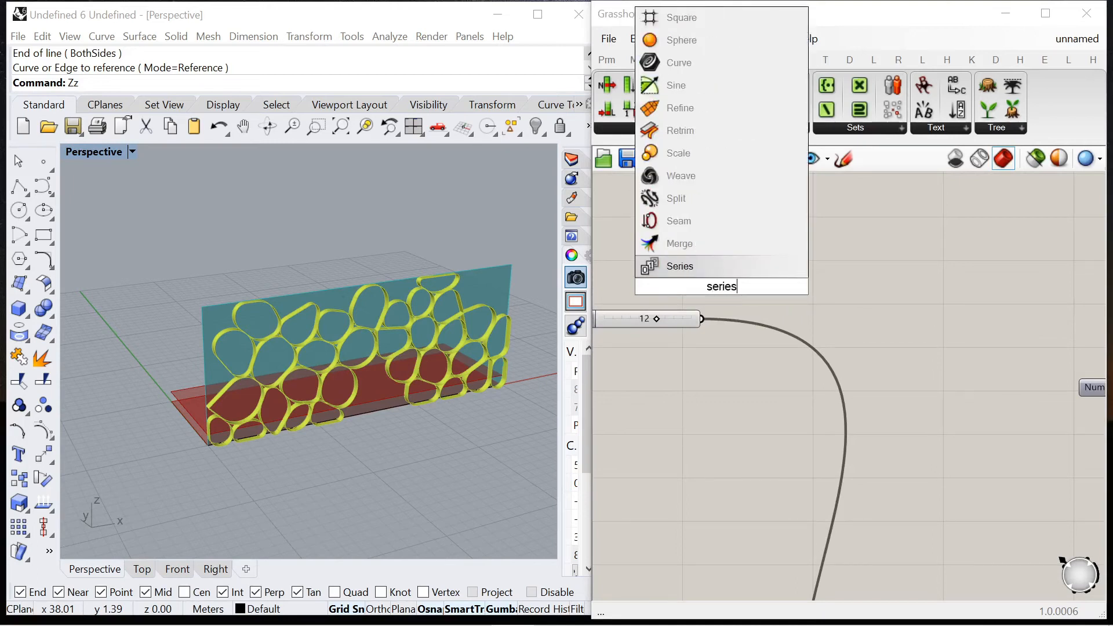
pyautogui.click(721, 265)
pyautogui.moveTo(721, 264); pyautogui.dragTo(873, 252)
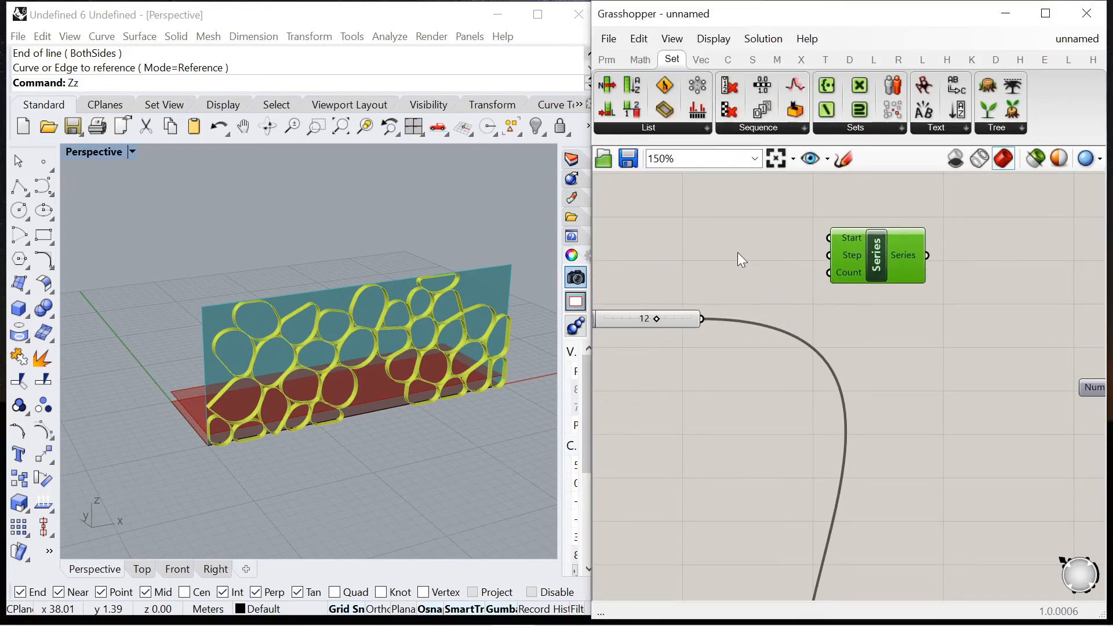
# Add a panel containing 4 and name it "Storey height"
pyautogui.doubleClick(736, 253)
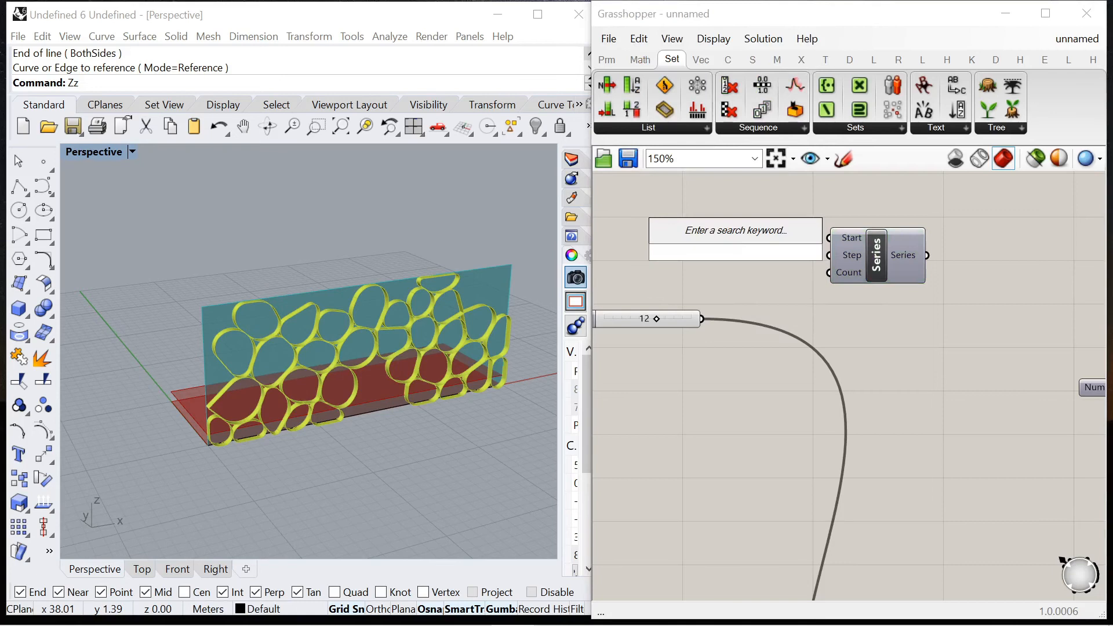
pyautogui.write('"4')
pyautogui.press('Return')
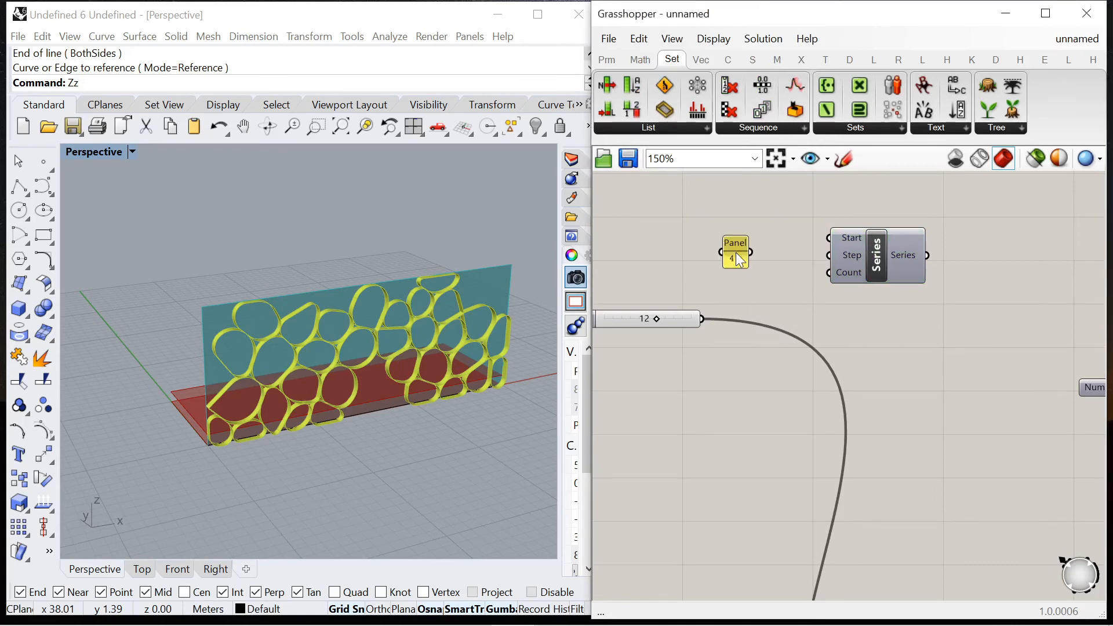
pyautogui.rightClick(735, 246)
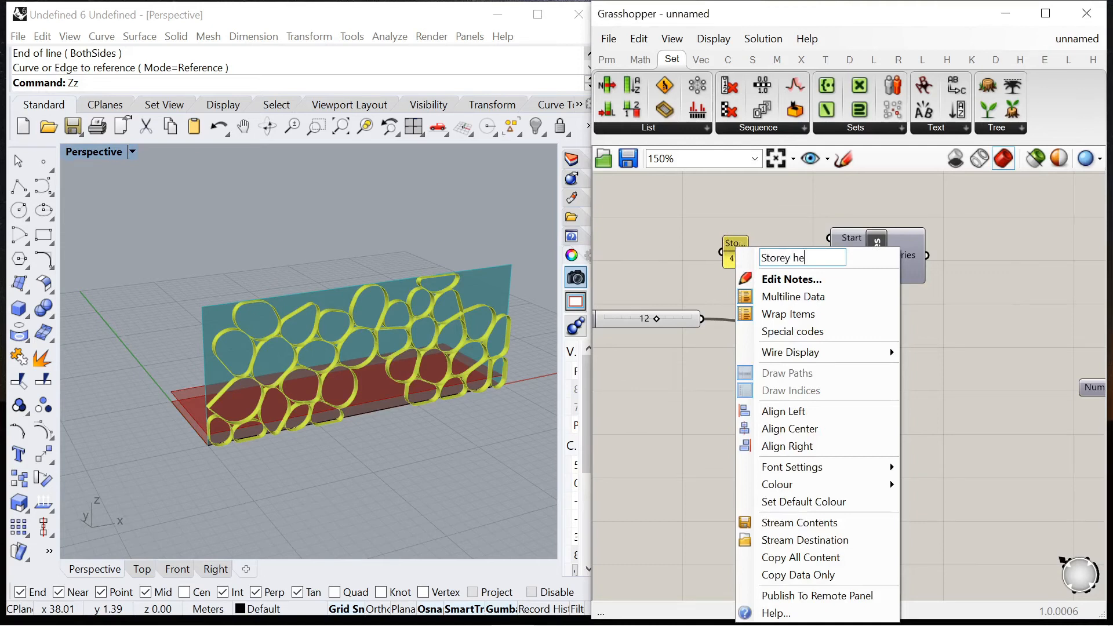
pyautogui.click(743, 219)
# Connect the Storey height panel to Series' Start and Step inputs and space the two components apart
pyautogui.moveTo(751, 253); pyautogui.dragTo(829, 238)
pyautogui.moveTo(722, 254); pyautogui.dragTo(678, 235)
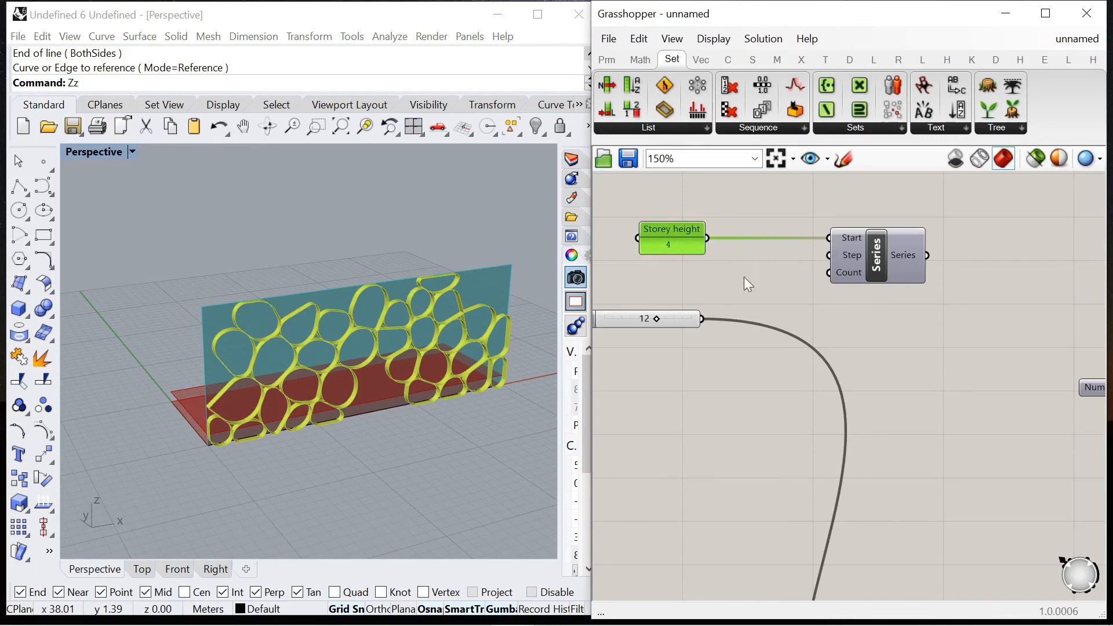
pyautogui.moveTo(753, 241); pyautogui.dragTo(736, 301, button='right')
pyautogui.moveTo(689, 298); pyautogui.dragTo(811, 315)
pyautogui.moveTo(881, 316); pyautogui.dragTo(932, 301)
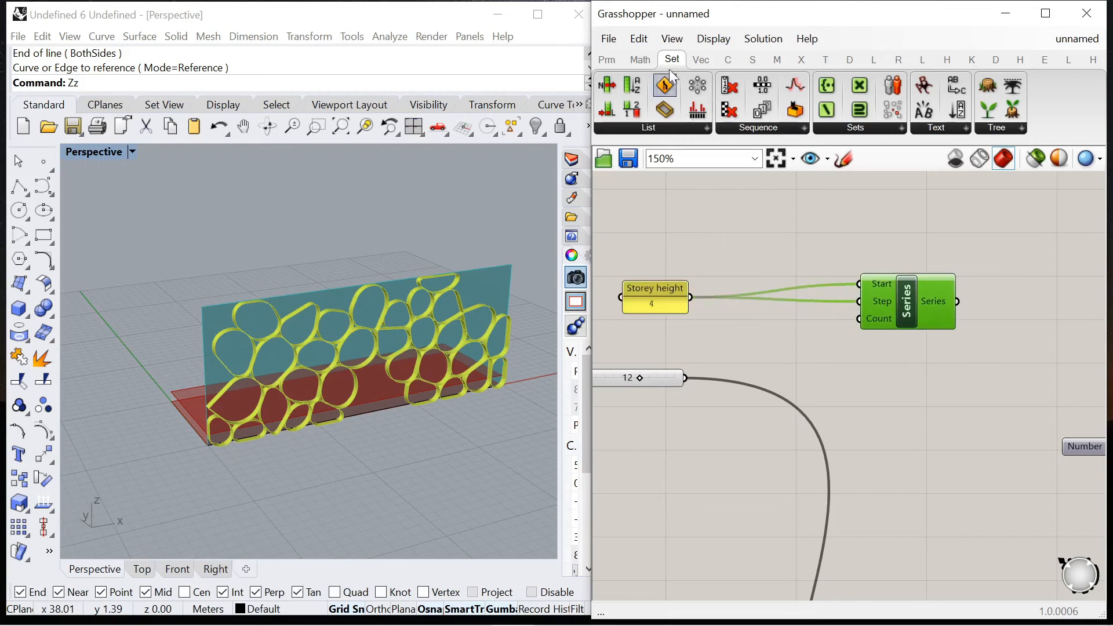
# Add a Division component that divides the height slider (A) by the Storey height panel (B)
pyautogui.click(653, 64)
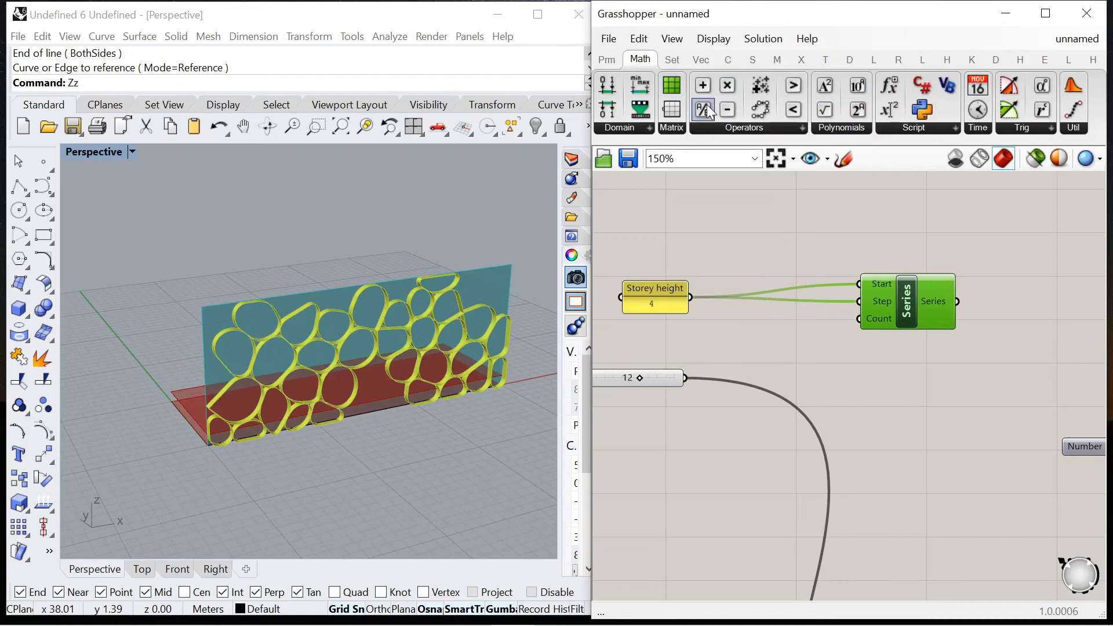
pyautogui.moveTo(779, 346); pyautogui.dragTo(778, 347)
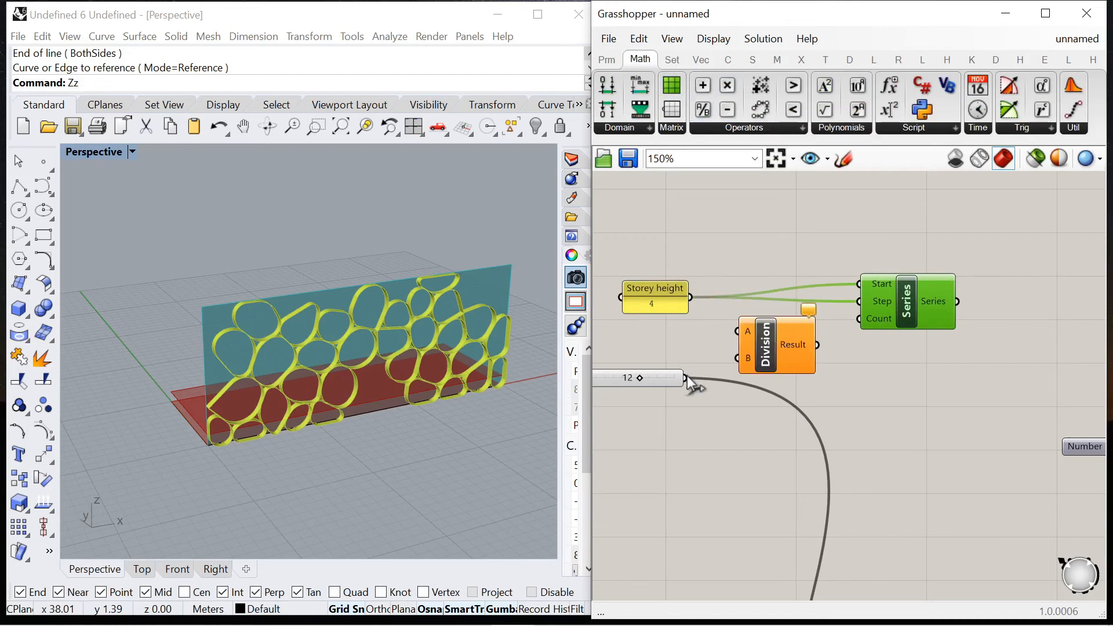
pyautogui.moveTo(708, 325); pyautogui.dragTo(736, 357)
pyautogui.moveTo(726, 318); pyautogui.dragTo(634, 321, button='right')
# Add a Subtraction component with the Division result as A and a new panel containing 1 as B
pyautogui.moveTo(787, 313); pyautogui.dragTo(864, 313)
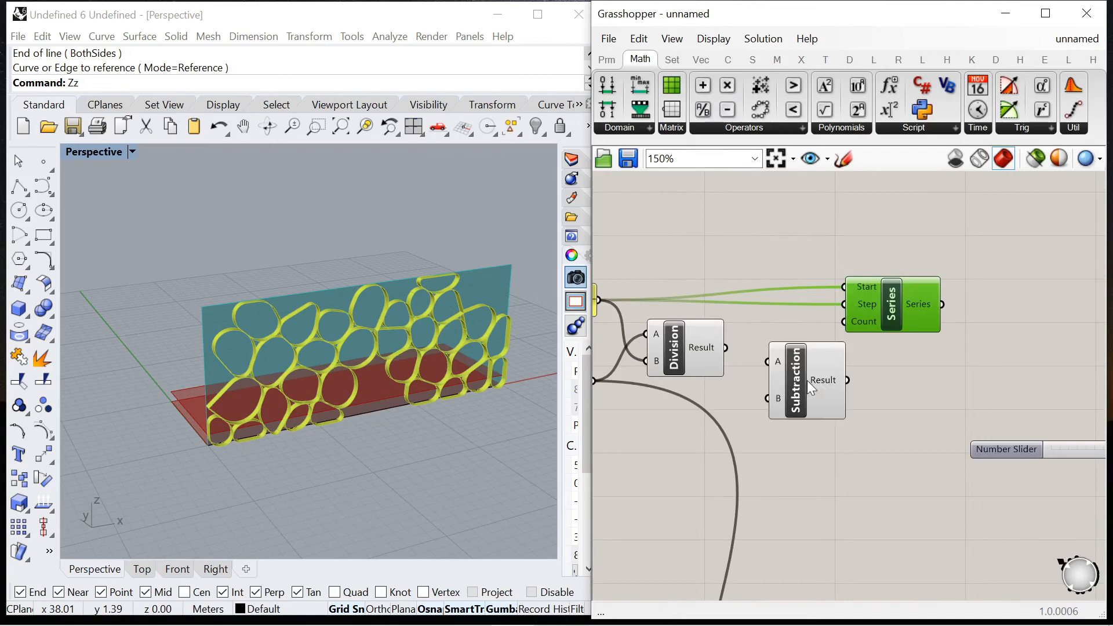
pyautogui.moveTo(726, 348); pyautogui.dragTo(812, 360)
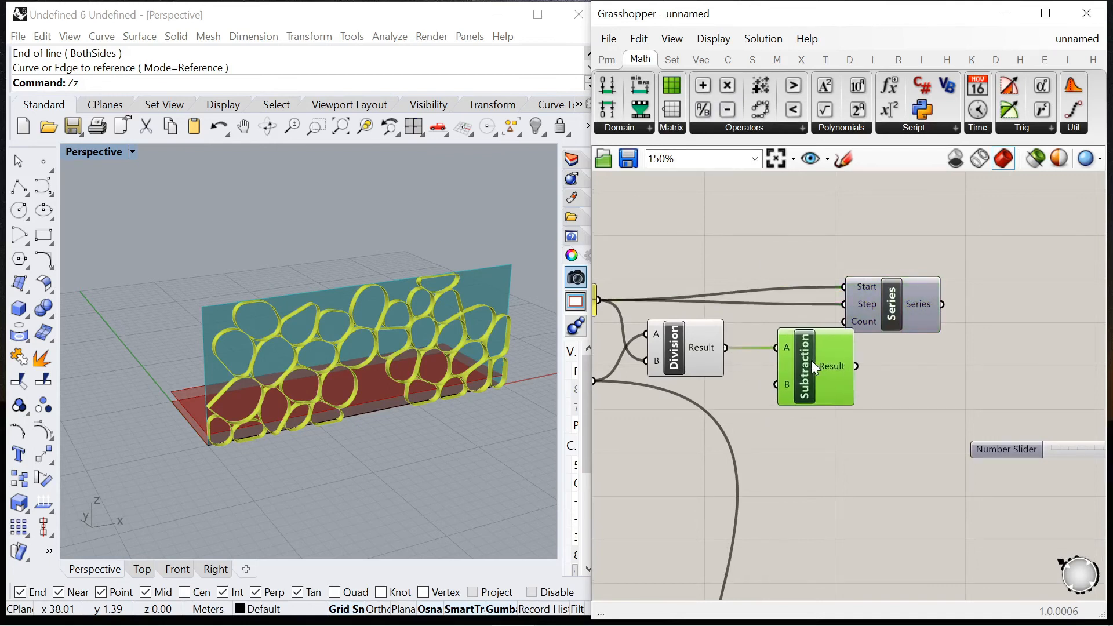
pyautogui.doubleClick(721, 423)
pyautogui.hotkey('ctrl', 'z')
pyautogui.doubleClick(777, 441)
pyautogui.write('"')
pyautogui.write('1')
pyautogui.press('Return')
pyautogui.moveTo(792, 441); pyautogui.dragTo(775, 384)
# Connect the Subtraction result to Series' Count and line up the panel and Subtraction beside it
pyautogui.moveTo(927, 299); pyautogui.dragTo(999, 303)
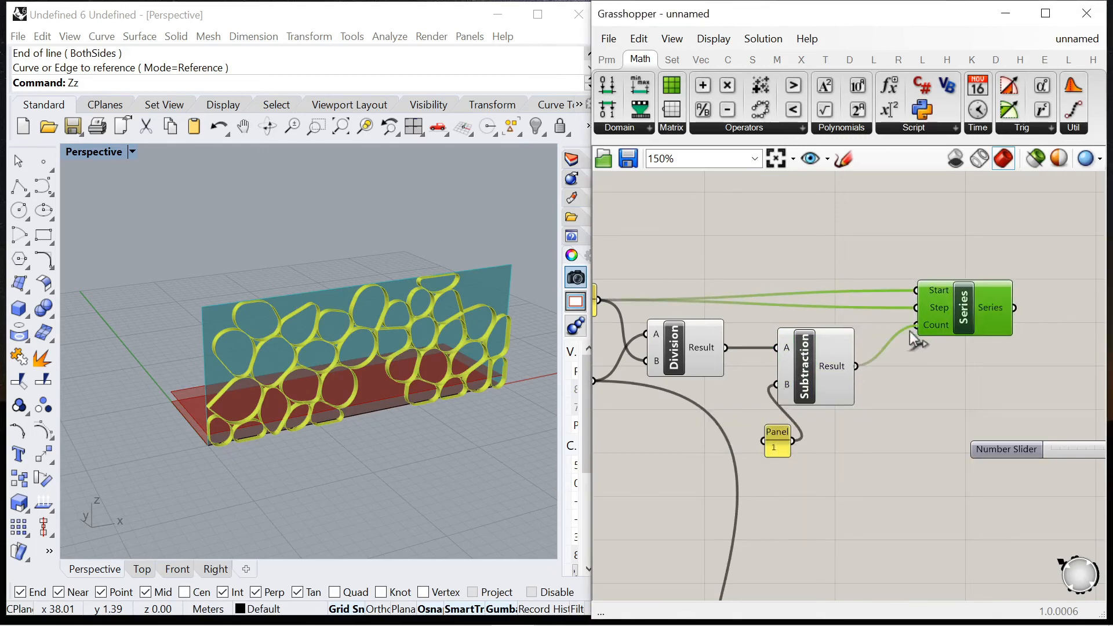
pyautogui.moveTo(778, 429); pyautogui.dragTo(753, 372)
pyautogui.moveTo(833, 374); pyautogui.dragTo(857, 373)
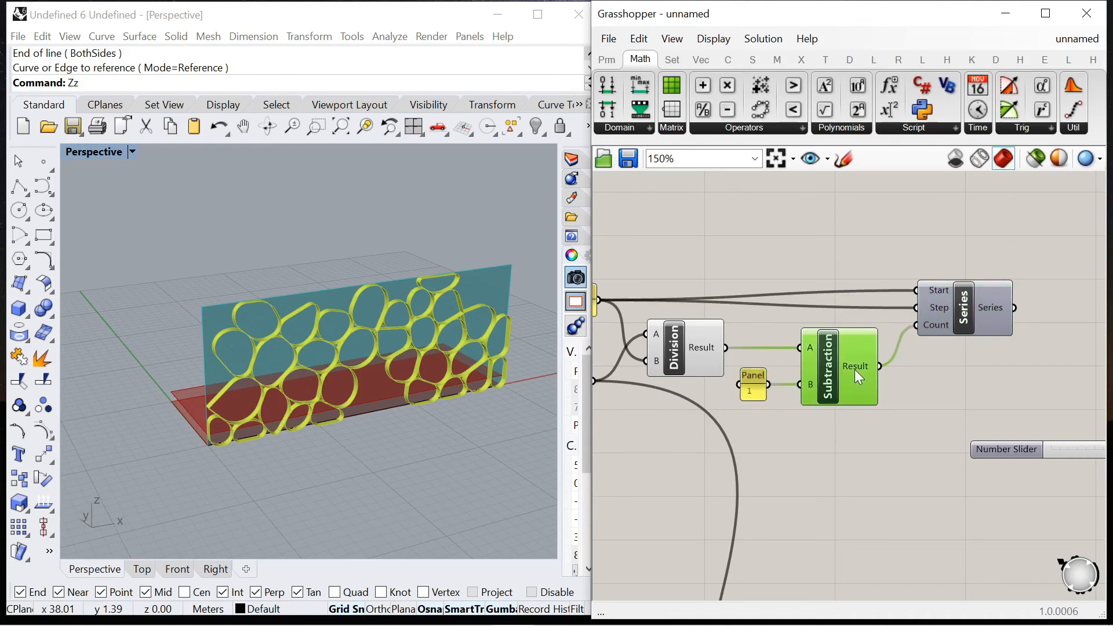
pyautogui.moveTo(753, 374); pyautogui.dragTo(772, 374)
pyautogui.moveTo(997, 313); pyautogui.dragTo(896, 318, button='right')
pyautogui.scroll(1, 896, 318)
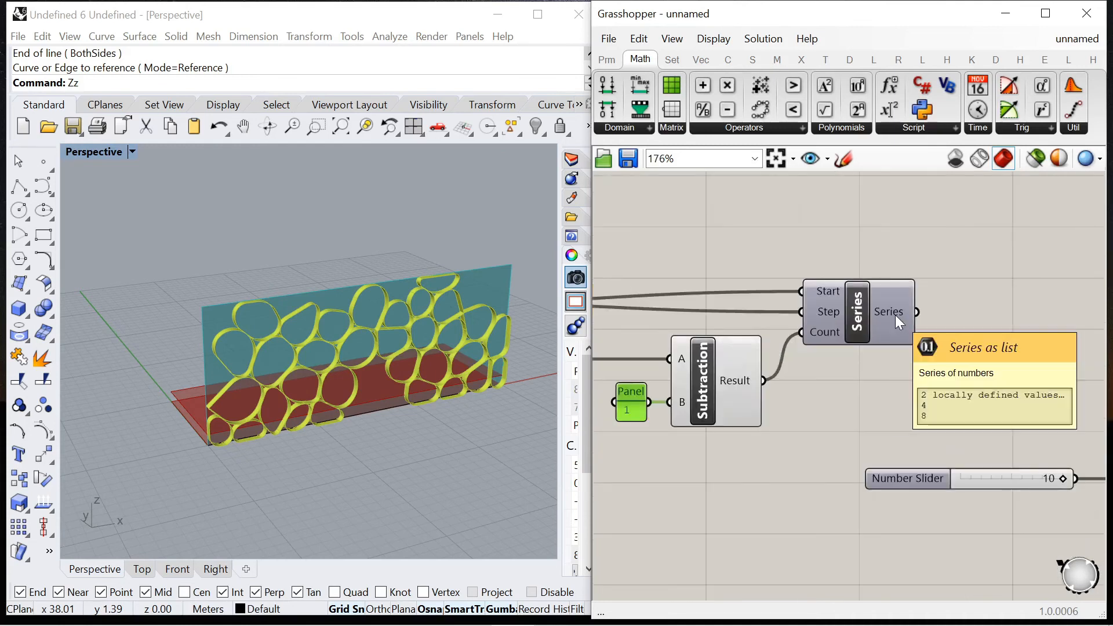
# Move the height slider back down beside the component it feeds at the start of the definition
pyautogui.scroll(-2, 895, 314)
pyautogui.scroll(-5, 747, 371)
pyautogui.scroll(2, 739, 378)
pyautogui.moveTo(779, 381); pyautogui.dragTo(635, 316)
pyautogui.click(781, 395)
pyautogui.moveTo(800, 398); pyautogui.dragTo(636, 307)
pyautogui.scroll(-4, 678, 406)
pyautogui.scroll(4, 711, 393)
pyautogui.moveTo(698, 378); pyautogui.dragTo(779, 480)
pyautogui.click(876, 354)
pyautogui.scroll(-2, 746, 305)
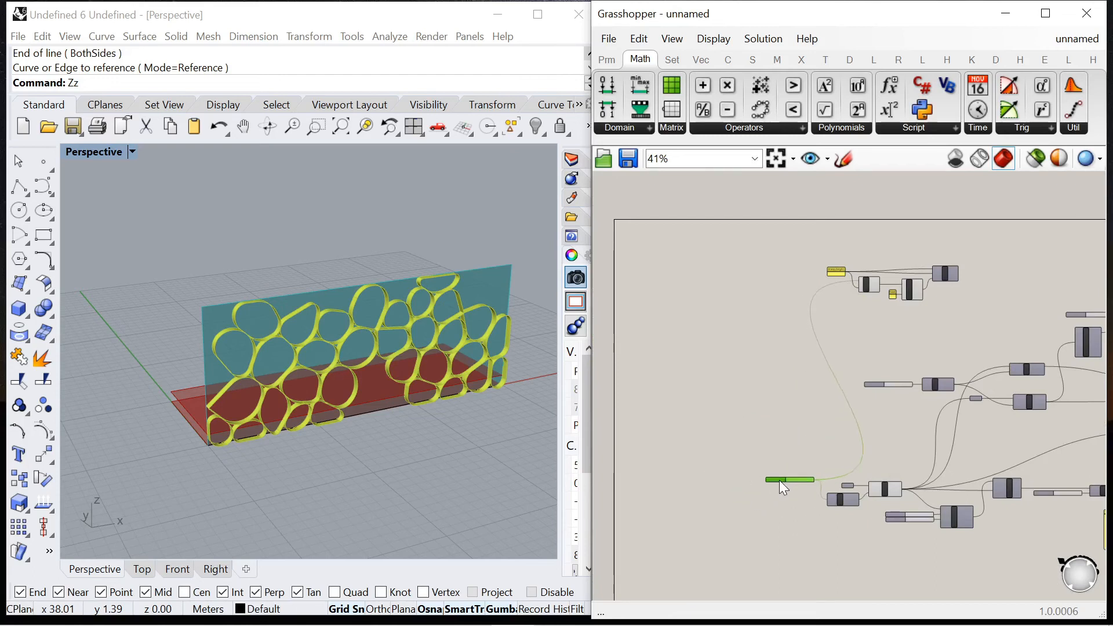
# Move the group of storey components, from the Storey height panel to Series, closer to the rest of the definition
pyautogui.moveTo(953, 311); pyautogui.dragTo(848, 391, button='right')
pyautogui.moveTo(851, 397); pyautogui.dragTo(712, 342)
pyautogui.moveTo(836, 345); pyautogui.dragTo(883, 369)
pyautogui.click(954, 356)
pyautogui.scroll(4, 954, 356)
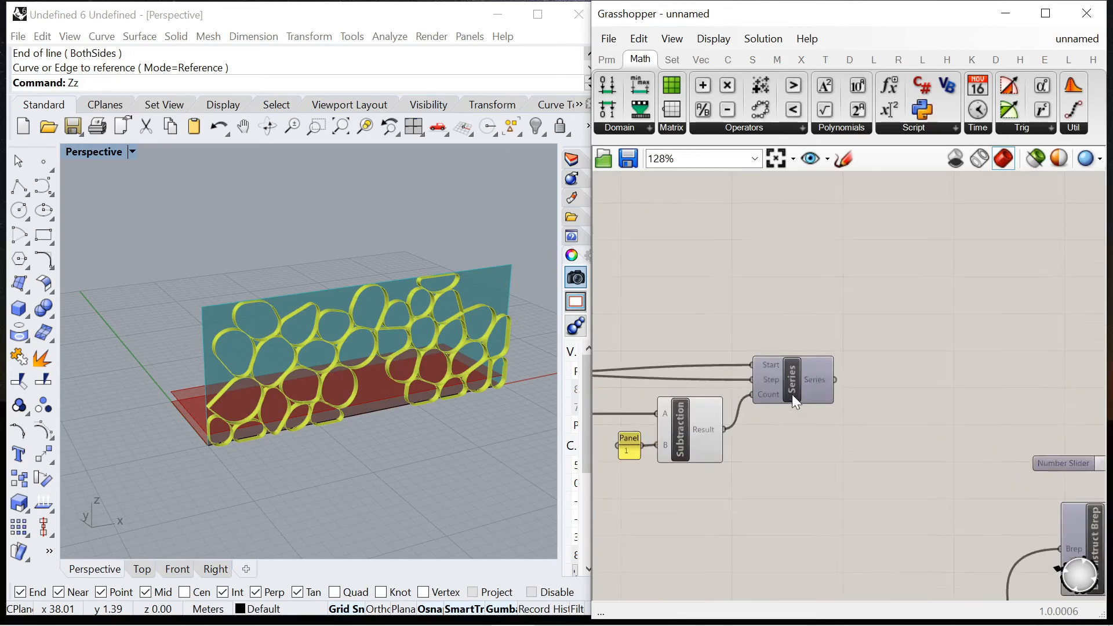
# Connect the Series output to the Factor input of the floor Move's Unit Z
pyautogui.scroll(-3, 792, 394)
pyautogui.scroll(2, 794, 393)
pyautogui.moveTo(783, 382); pyautogui.dragTo(878, 383)
pyautogui.scroll(1, 881, 394)
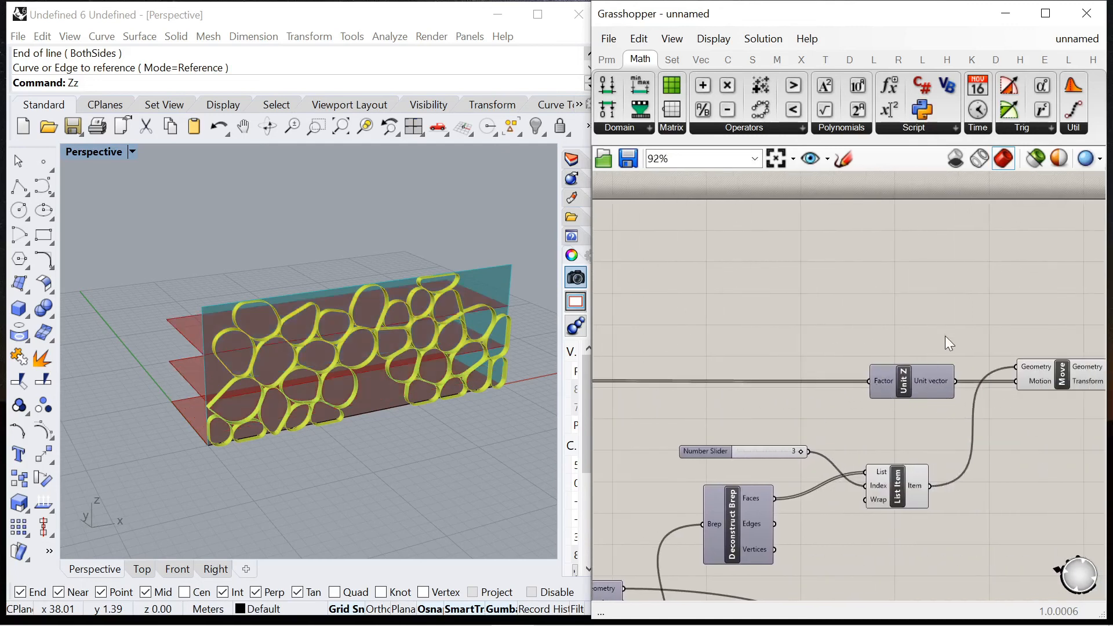
# Reposition the box Custom Preview and add the floor Move's Geometry output to its Geometry input
pyautogui.scroll(-4, 986, 360)
pyautogui.scroll(3, 861, 361)
pyautogui.moveTo(923, 478); pyautogui.dragTo(1000, 433)
pyautogui.click(883, 310)
pyautogui.scroll(1, 887, 259)
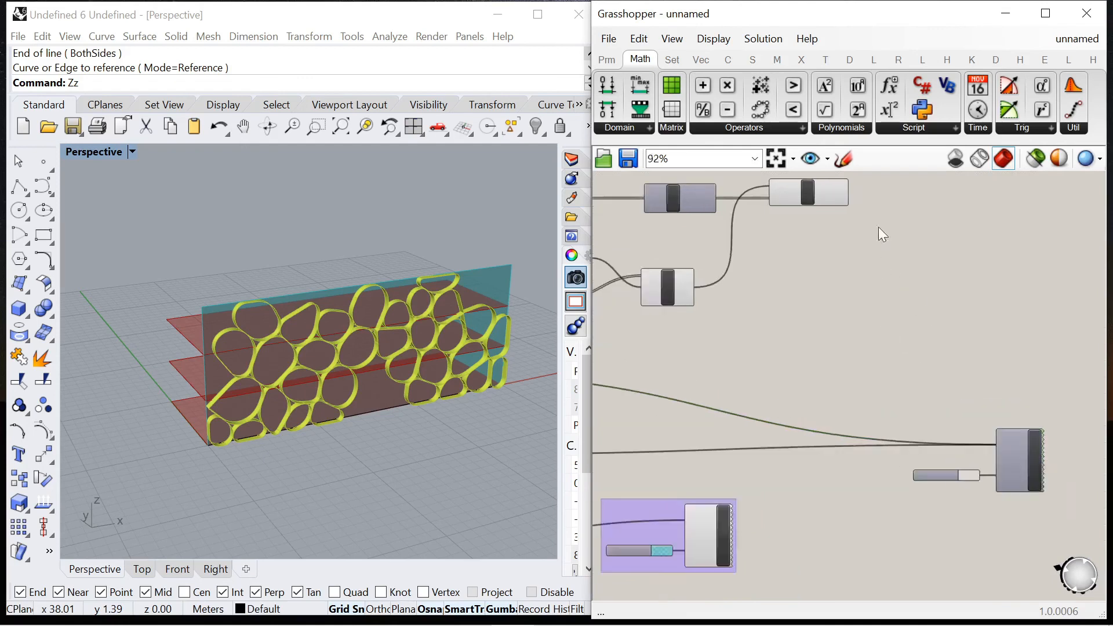
pyautogui.scroll(2, 876, 223)
pyautogui.moveTo(1024, 468); pyautogui.dragTo(1039, 532)
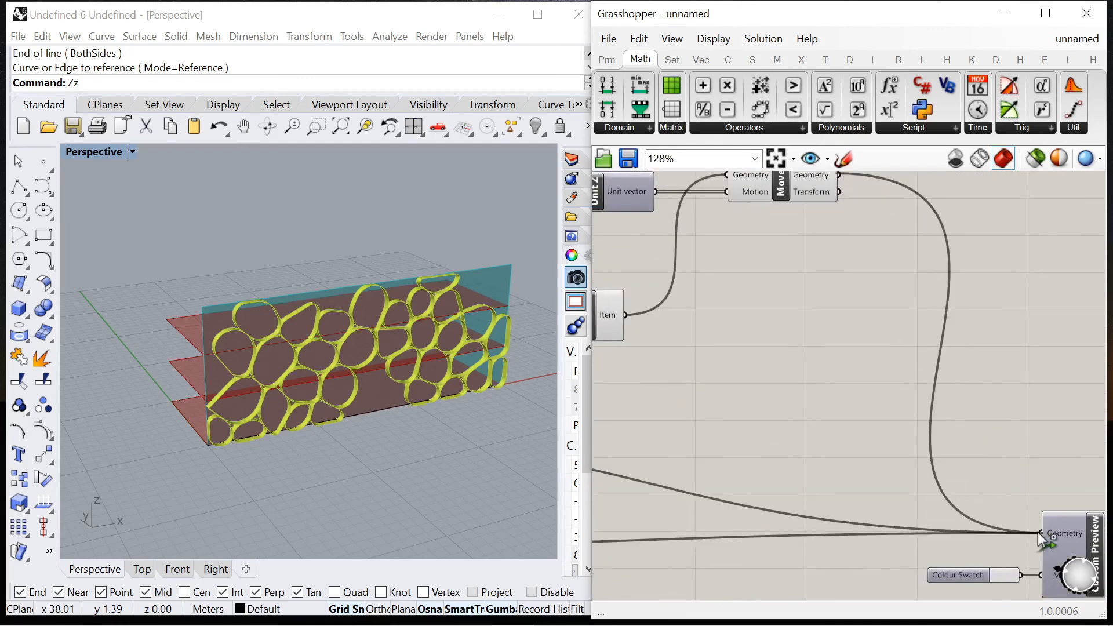
# Turn off the previews of the floor components around List Item and Move, and of Division and Subtraction
pyautogui.scroll(-7, 986, 400)
pyautogui.moveTo(919, 395); pyautogui.dragTo(799, 311)
pyautogui.rightClick(795, 279)
pyautogui.click(844, 305)
pyautogui.moveTo(725, 294); pyautogui.dragTo(650, 371)
pyautogui.rightClick(676, 287)
pyautogui.click(744, 317)
# Turn the preview of the box's Custom Preview component back on
pyautogui.click(990, 432)
pyautogui.rightClick(992, 363)
pyautogui.click(1004, 371)
pyautogui.click(1000, 362)
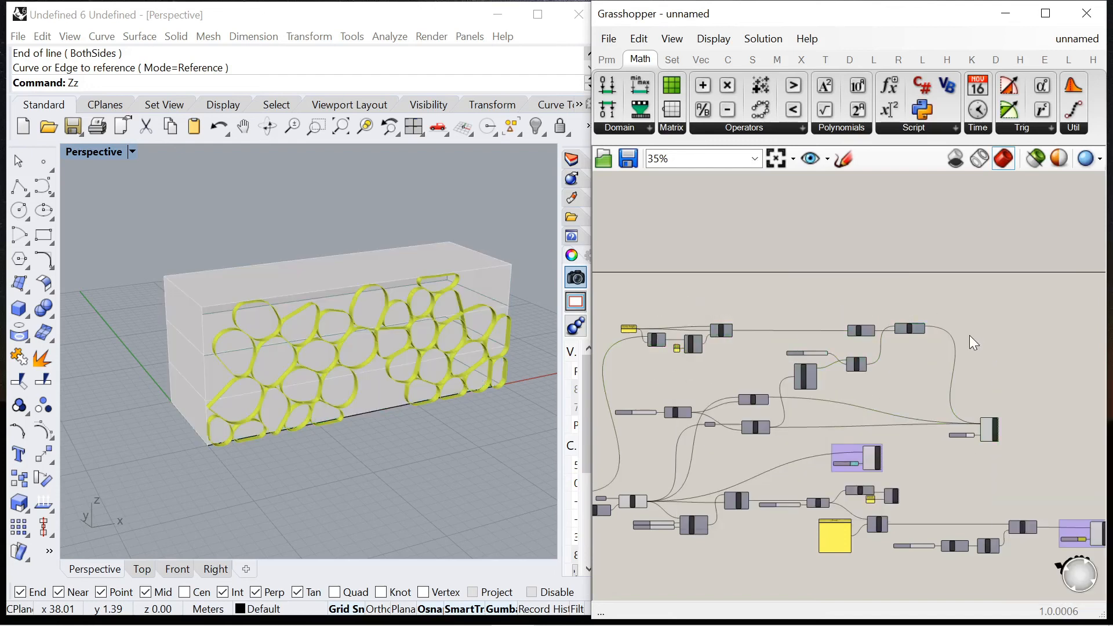
# Examine the model from front and side angles together with the facade surface's Custom Preview and its turquoise Colour Swatch
pyautogui.scroll(2, 405, 372)
pyautogui.scroll(-3, 966, 348)
pyautogui.scroll(3, 973, 403)
pyautogui.moveTo(341, 365); pyautogui.dragTo(313, 299, button='right')
pyautogui.scroll(6, 884, 379)
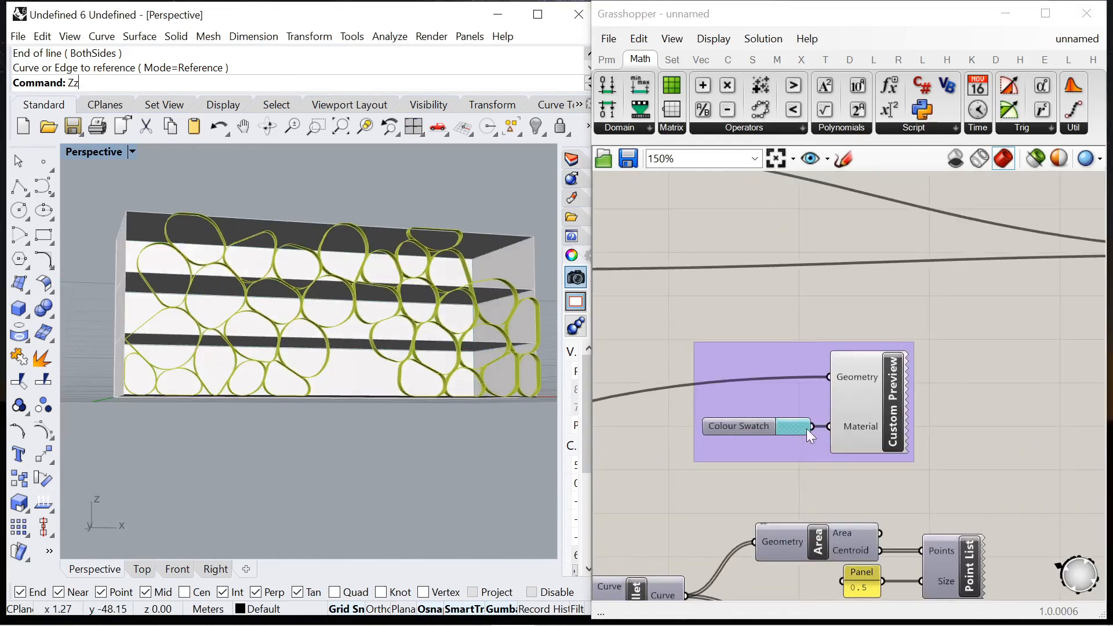
pyautogui.click(809, 432)
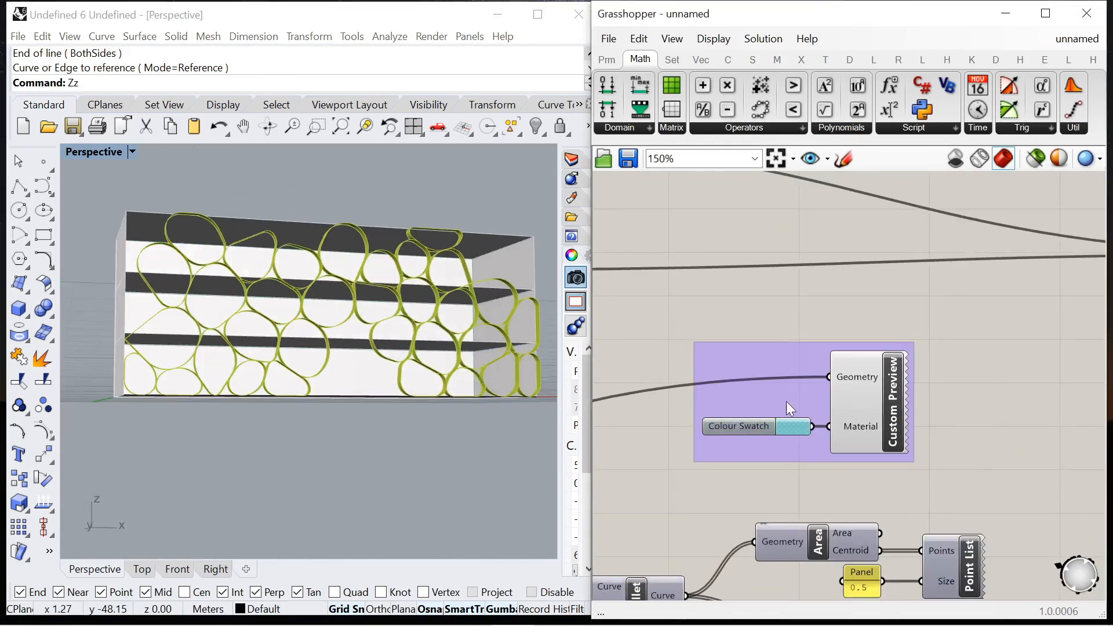
pyautogui.moveTo(395, 384); pyautogui.dragTo(410, 408, button='right')
pyautogui.scroll(-3, 888, 340)
pyautogui.scroll(1, 880, 367)
pyautogui.click(878, 366)
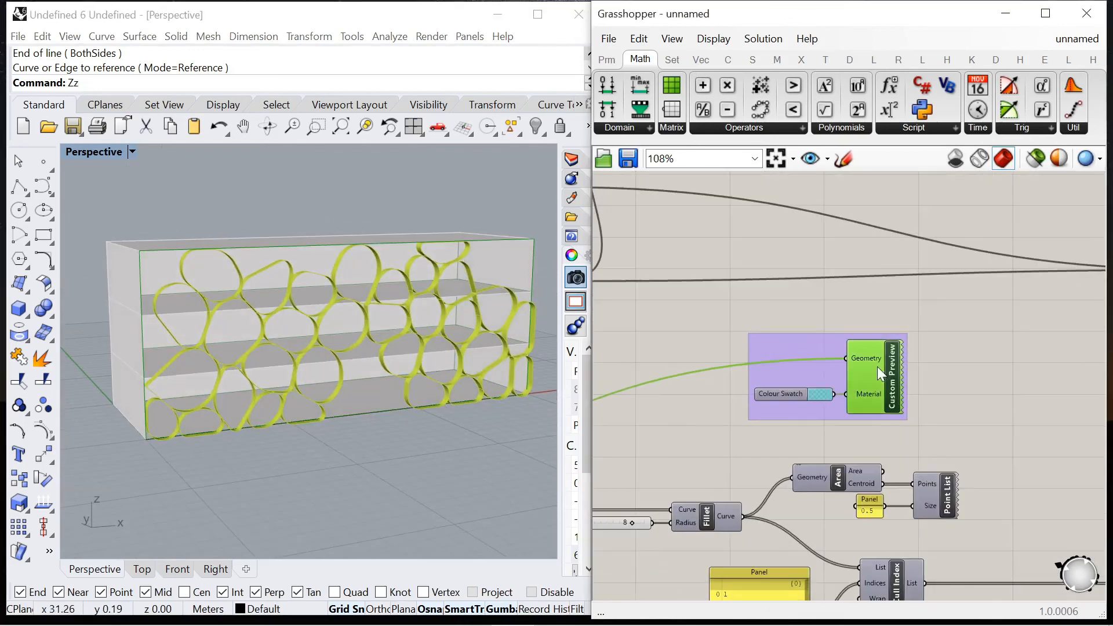
pyautogui.click(961, 377)
pyautogui.scroll(-5, 948, 364)
pyautogui.scroll(2, 995, 359)
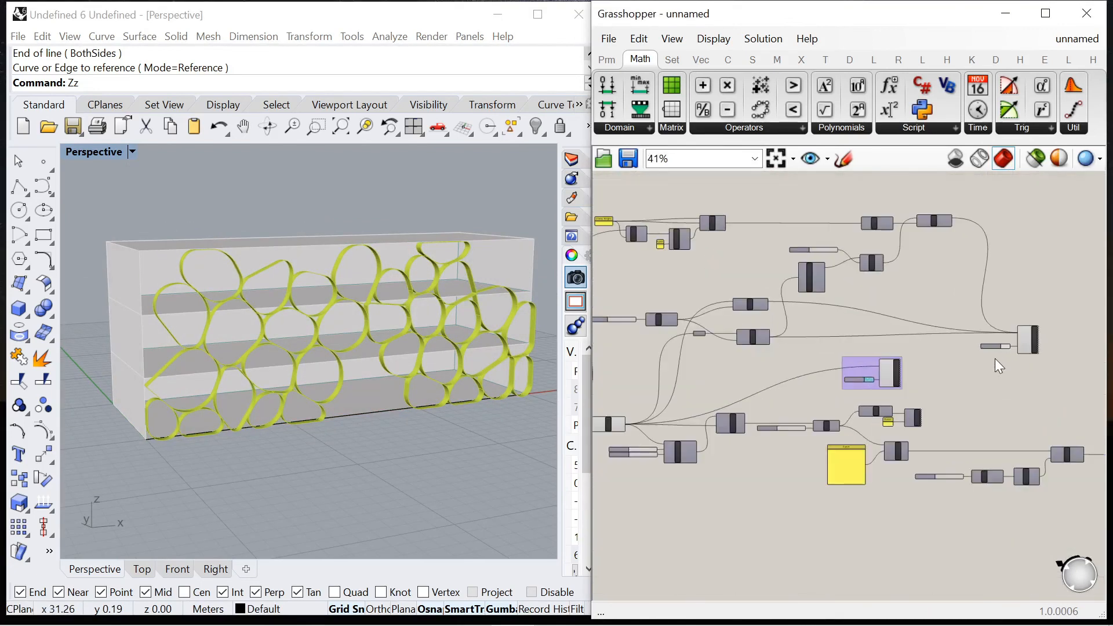
# Turn off the preview of the Extrude component that creates the facade surface
pyautogui.moveTo(995, 359); pyautogui.dragTo(1050, 350, button='right')
pyautogui.click(662, 418)
pyautogui.rightClick(664, 360)
pyautogui.click(713, 376)
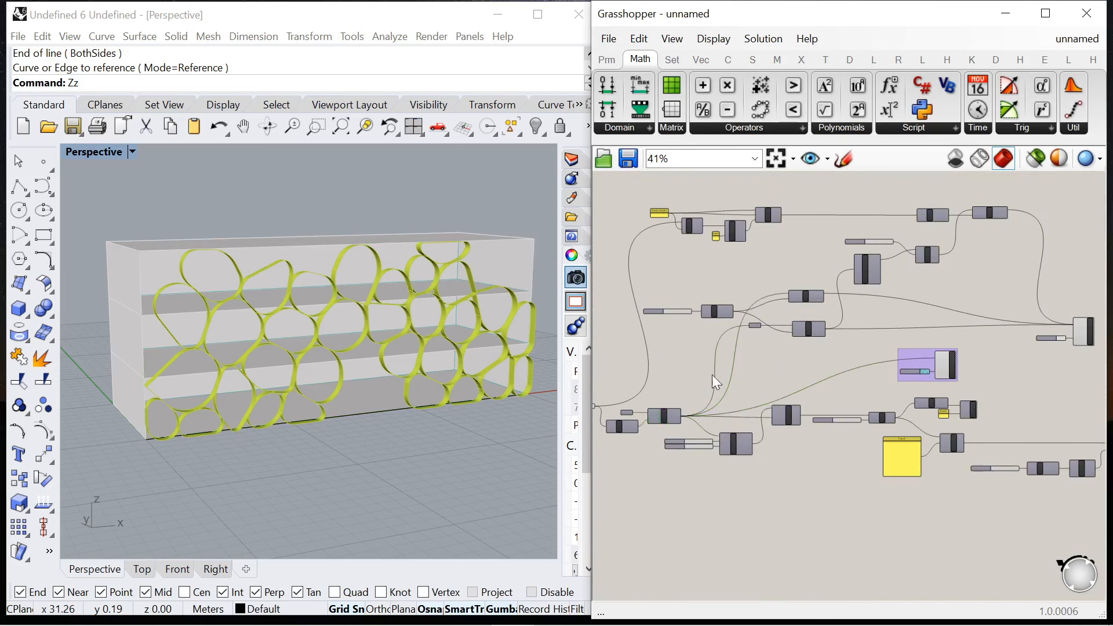
# Group all components that build the box volume and floor slabs, including their Custom Preview
pyautogui.scroll(2, 689, 386)
pyautogui.scroll(-5, 681, 389)
pyautogui.scroll(4, 893, 359)
pyautogui.scroll(1, 895, 359)
pyautogui.moveTo(612, 271); pyautogui.dragTo(955, 373)
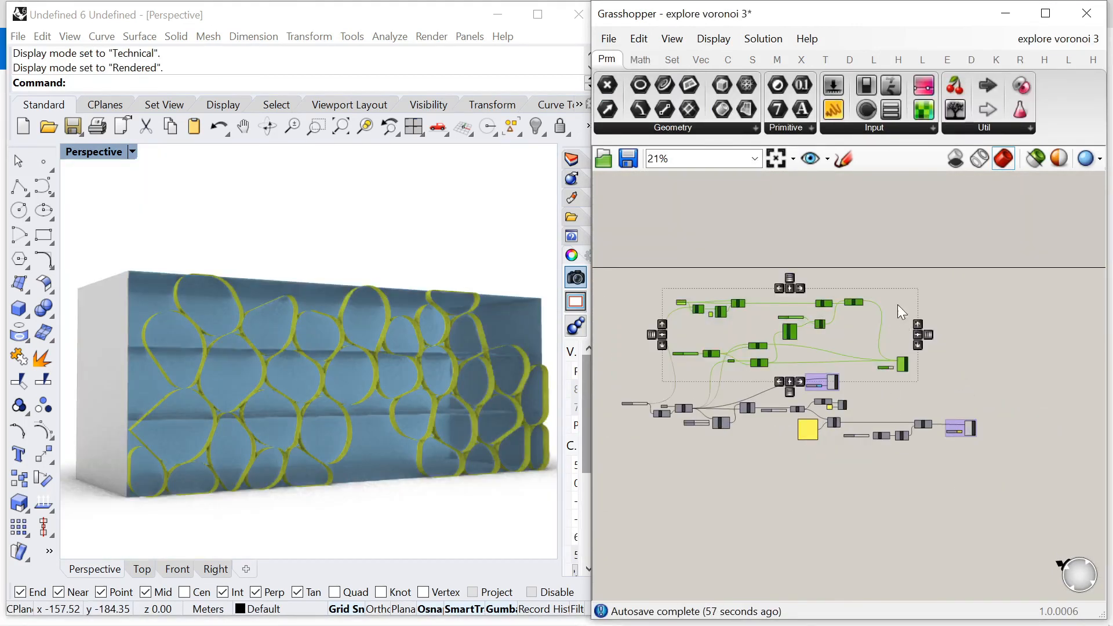
pyautogui.rightClick(897, 305)
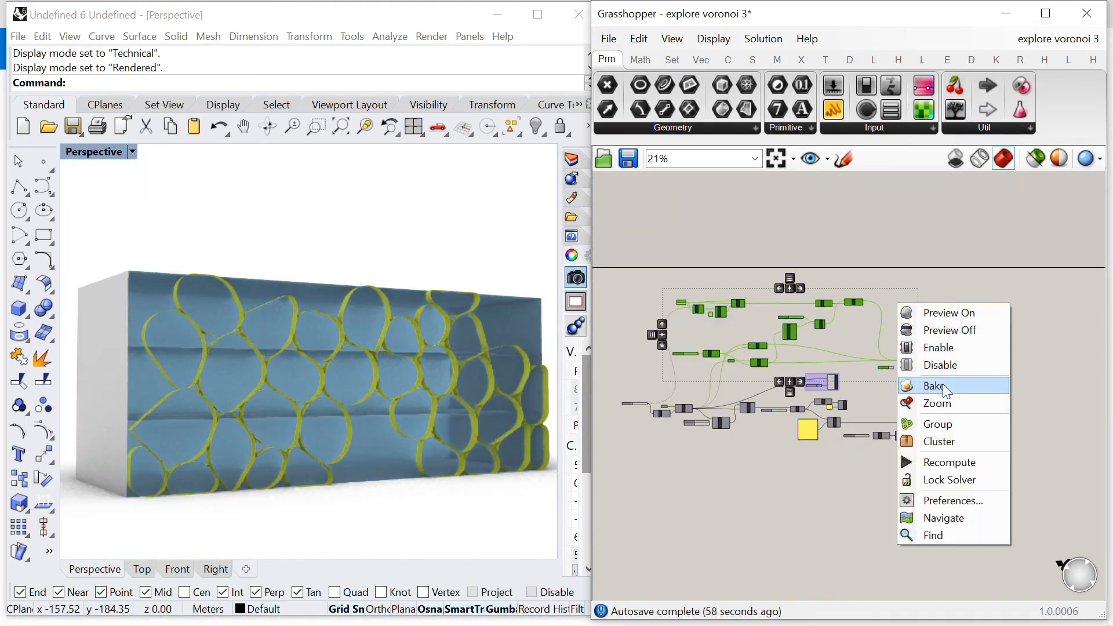
pyautogui.click(948, 427)
# Group all components that generate the rounded Voronoi cells, from the base Extrude to their Custom Preview
pyautogui.moveTo(601, 389); pyautogui.dragTo(974, 465)
pyautogui.rightClick(961, 359)
pyautogui.click(1017, 481)
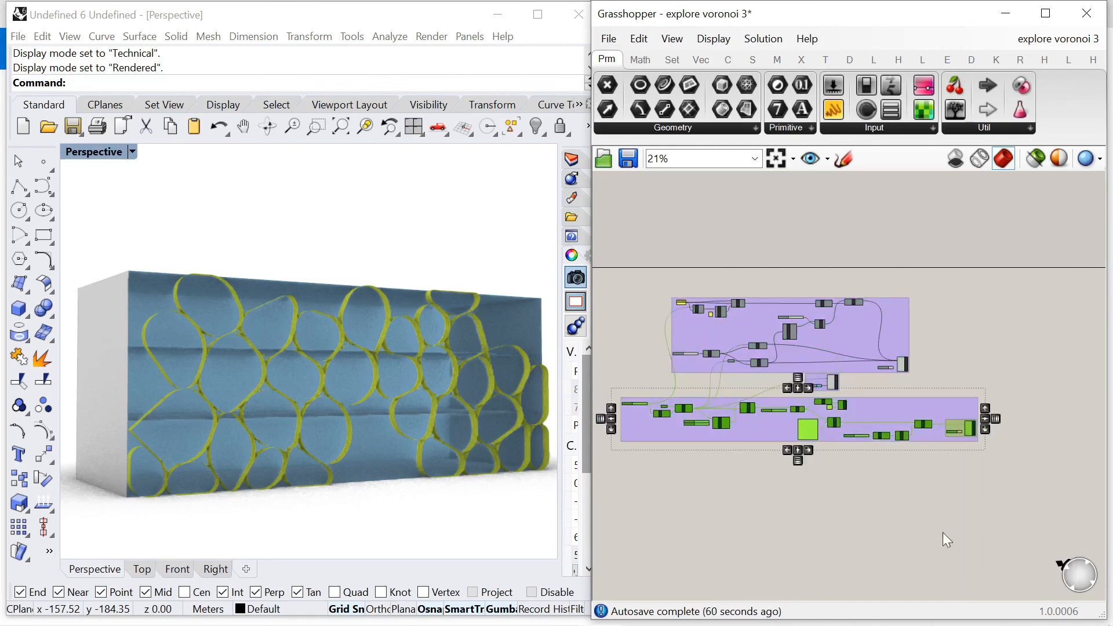
# Move the facade surface's Custom Preview group between the two large groups, aligned beneath the box's Custom Preview
pyautogui.scroll(7, 777, 394)
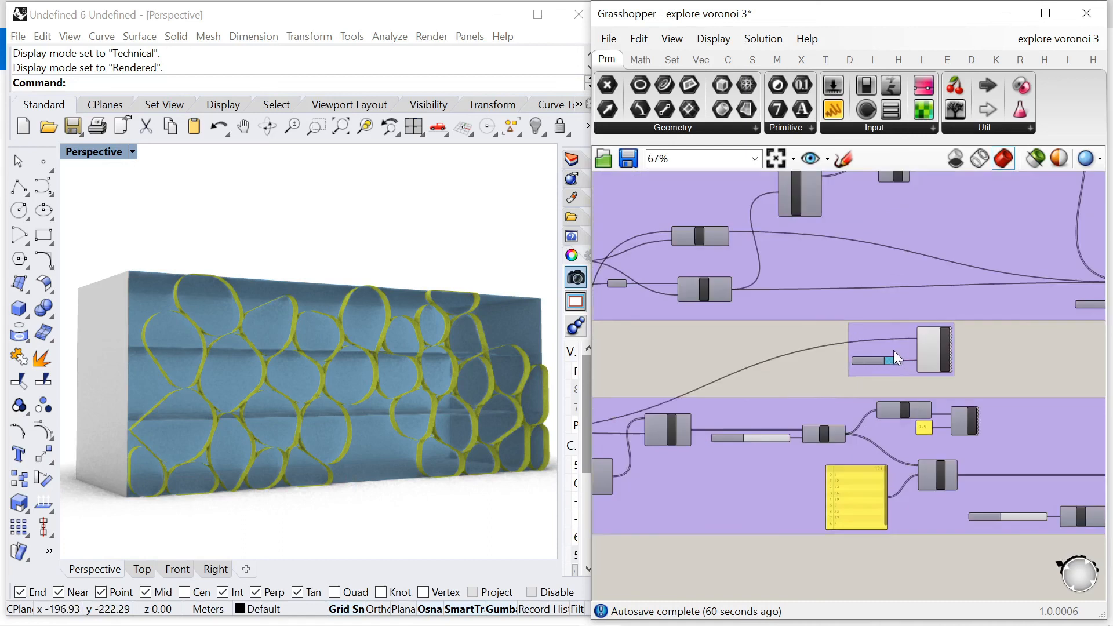
pyautogui.moveTo(893, 350); pyautogui.dragTo(1042, 360)
pyautogui.moveTo(1014, 355); pyautogui.dragTo(753, 343, button='right')
pyautogui.scroll(1, 806, 343)
pyautogui.moveTo(814, 347); pyautogui.dragTo(895, 346)
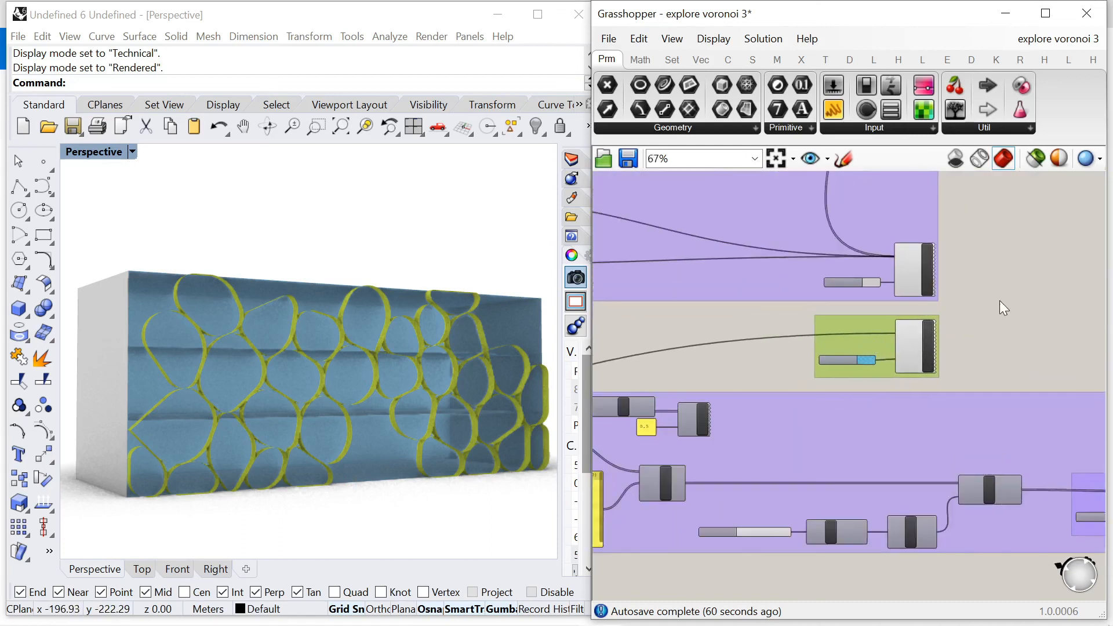
# Set the Count slider of the Populate 2D component to 42
pyautogui.scroll(-5, 1000, 303)
pyautogui.scroll(-2, 388, 354)
pyautogui.moveTo(388, 353); pyautogui.dragTo(430, 338, button='right')
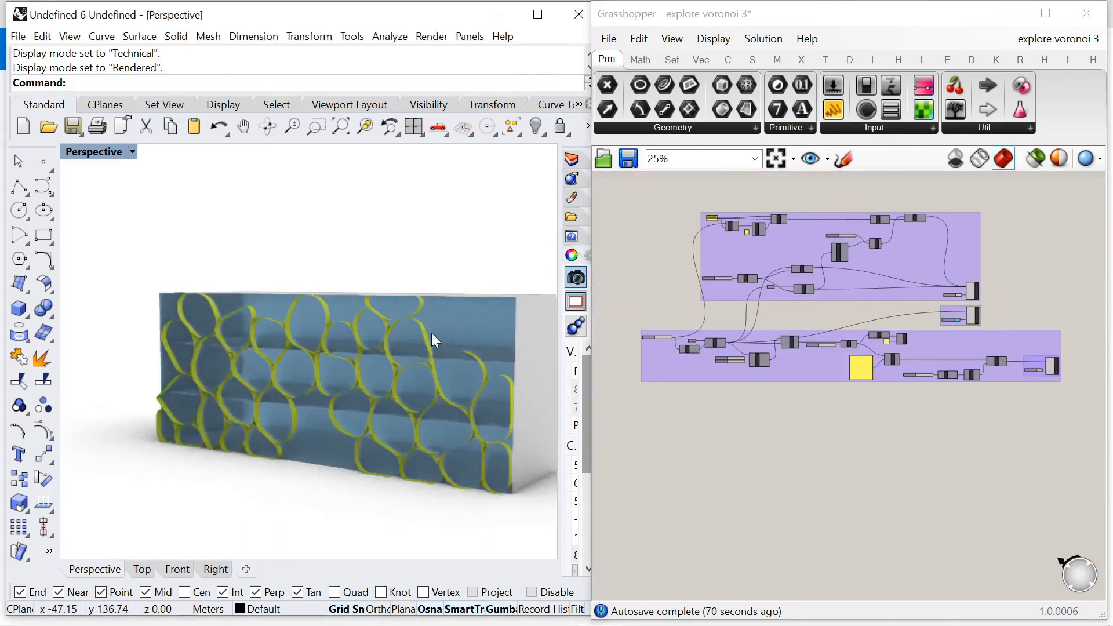
pyautogui.scroll(2, 389, 347)
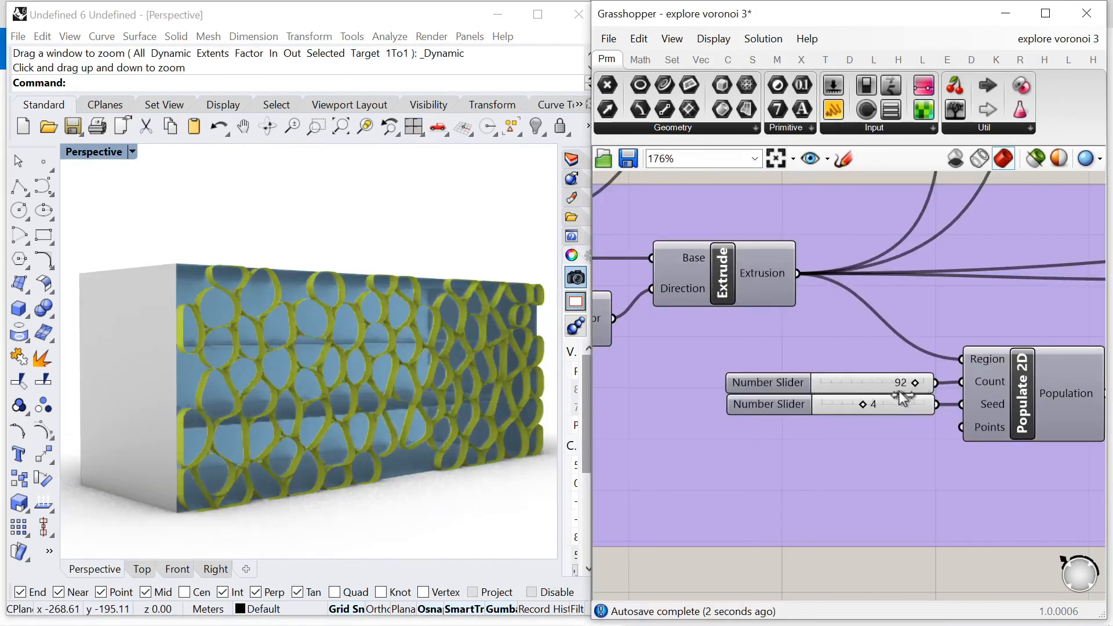
pyautogui.moveTo(895, 394); pyautogui.dragTo(864, 414)
pyautogui.scroll(-3, 864, 414)
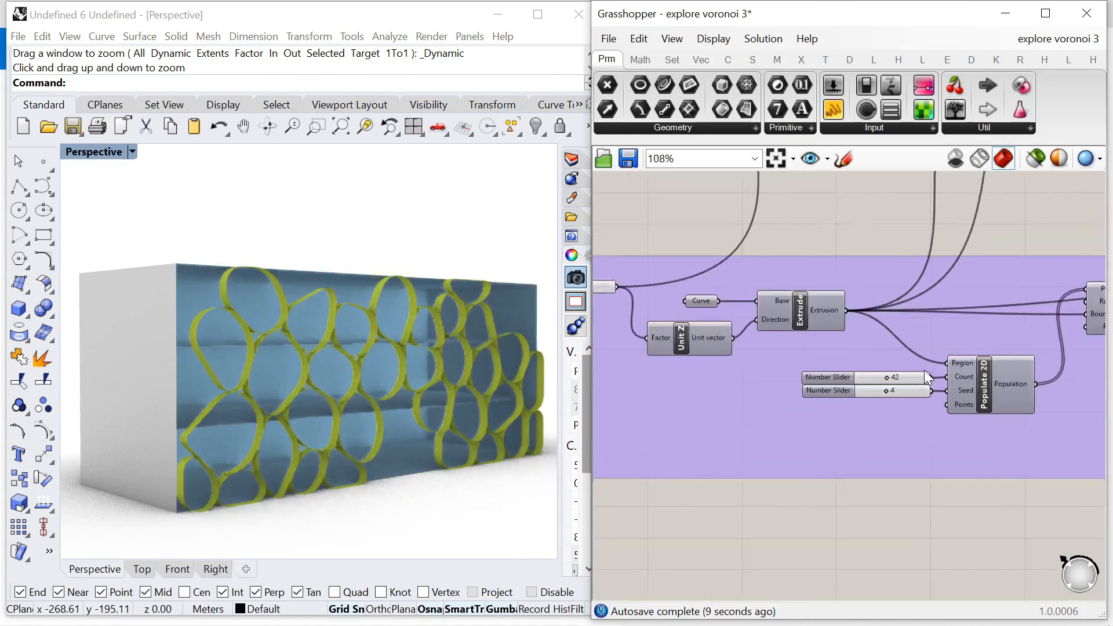
# Inspect the rendered facade, its cell frames and the floor slabs behind it from several angles and distances
pyautogui.scroll(5, 627, 298)
pyautogui.moveTo(661, 297)
pyautogui.mouseDown()
pyautogui.moveTo(718, 295)
pyautogui.moveTo(638, 295)
pyautogui.moveTo(658, 295)
pyautogui.mouseUp()
pyautogui.scroll(3, 430, 366)
pyautogui.moveTo(431, 365); pyautogui.dragTo(431, 358, button='right')
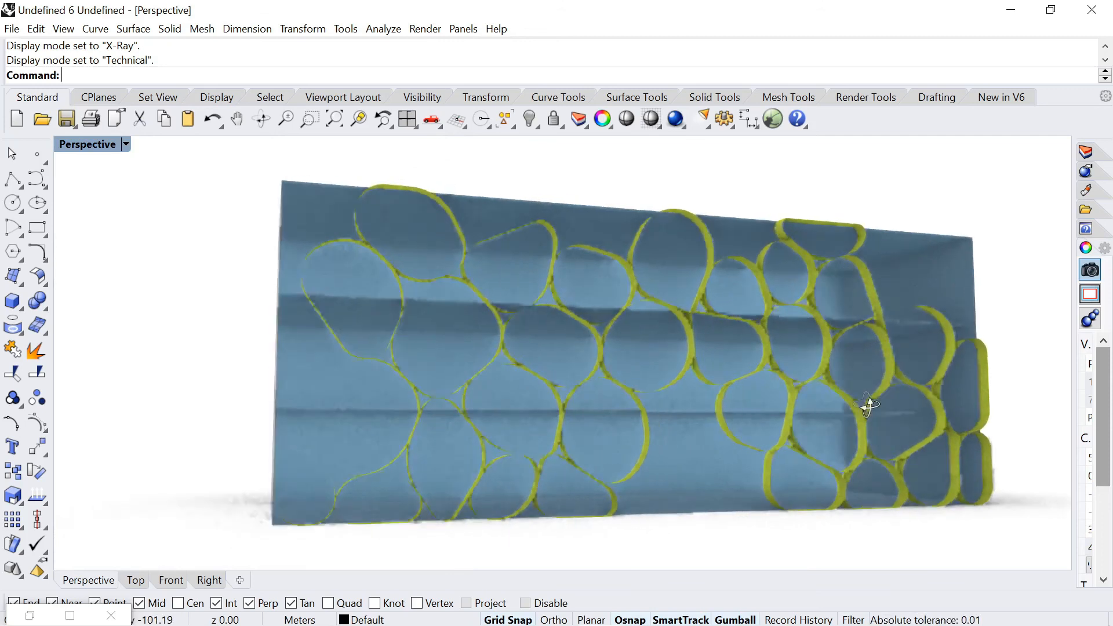
pyautogui.moveTo(868, 406); pyautogui.dragTo(829, 411, button='right')
pyautogui.scroll(5, 708, 378)
pyautogui.moveTo(586, 366); pyautogui.dragTo(720, 339, button='right')
pyautogui.scroll(-5, 717, 339)
pyautogui.scroll(-5, 686, 390)
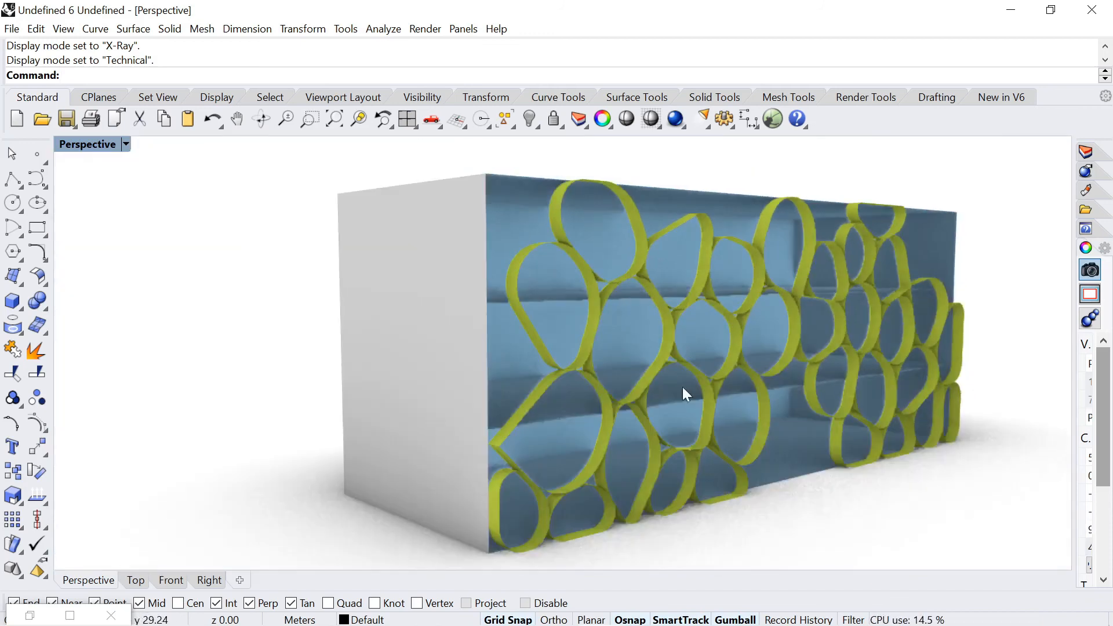